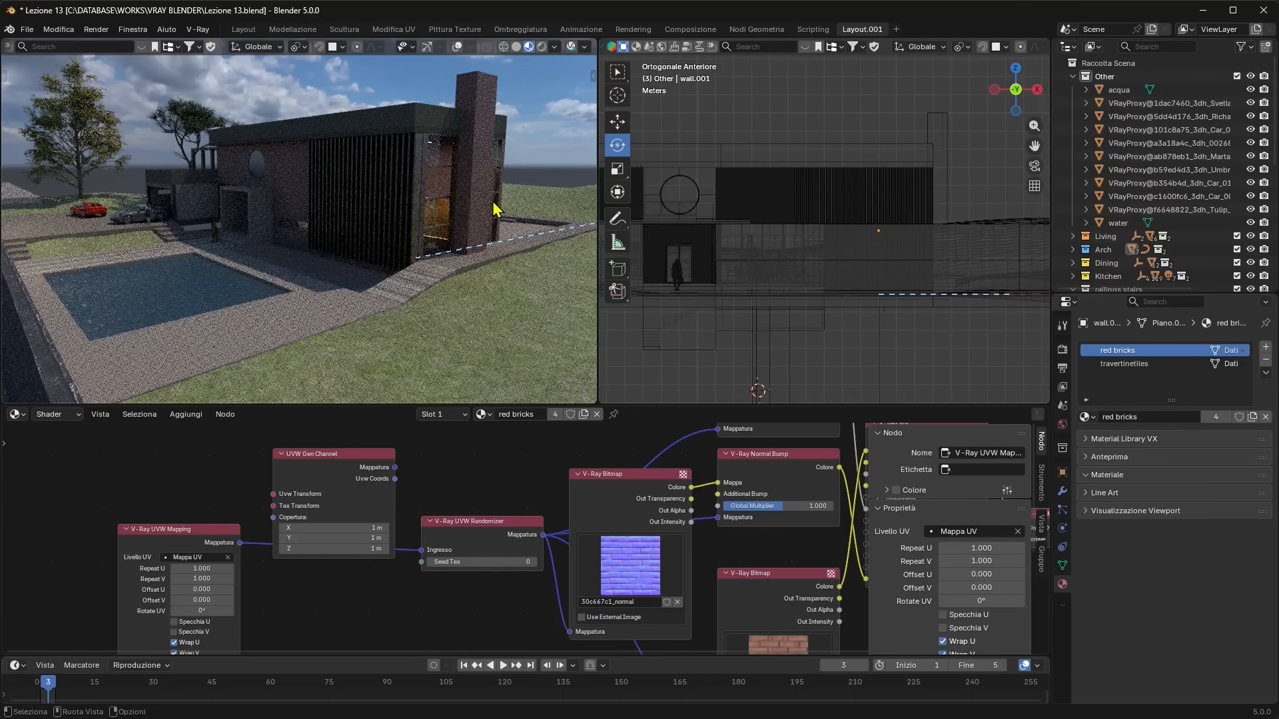
Select the house's chimney in the rendered view to show its assigned material.
middle_click_drag(353, 269, 292, 286)
scroll(358, 277, "down", 3)
scroll(300, 285, "up", 2)
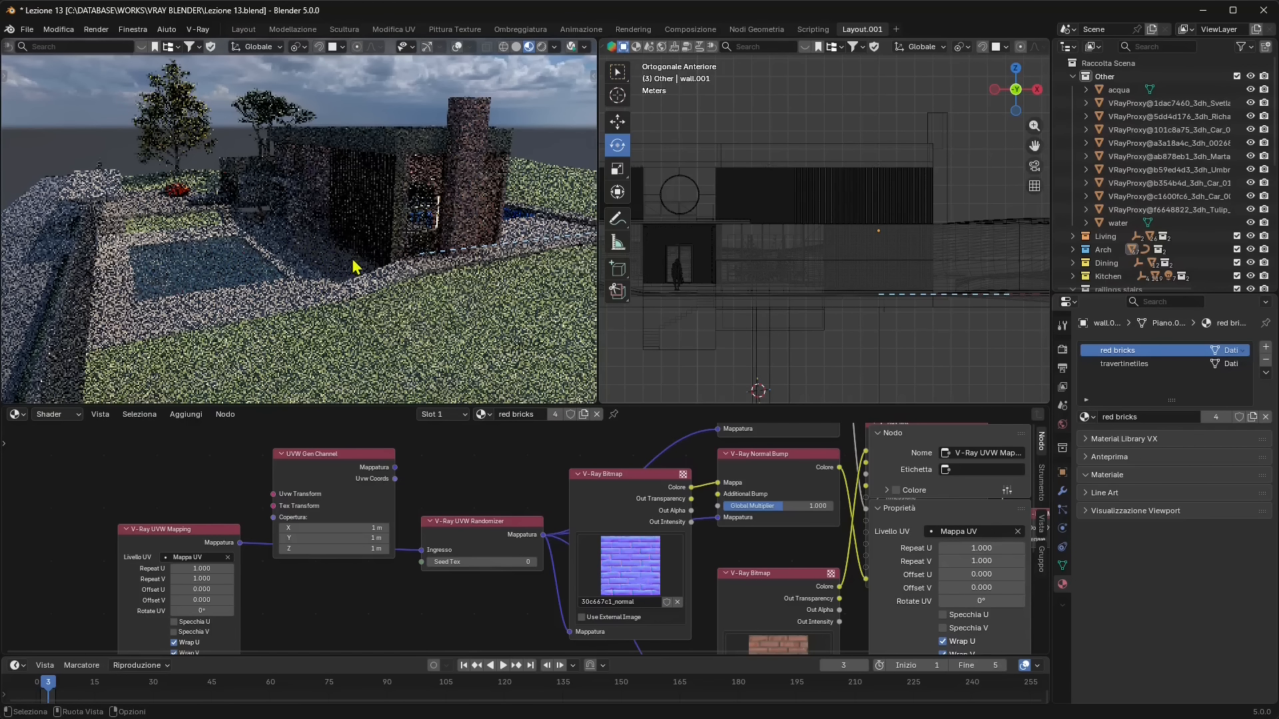
left_click(469, 200)
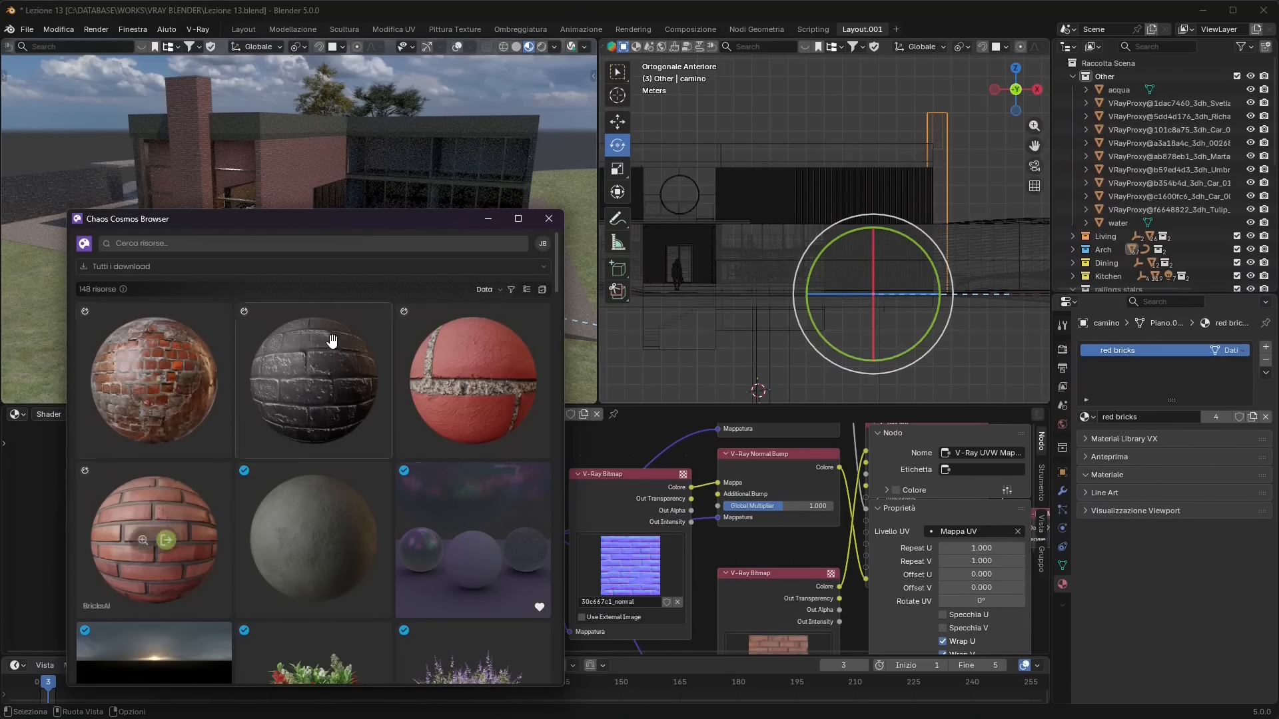
Enlarge the Chaos Cosmos Browser window, clear it from the house view and open the AI Material Generator.
left_click_drag(563, 211, 729, 379)
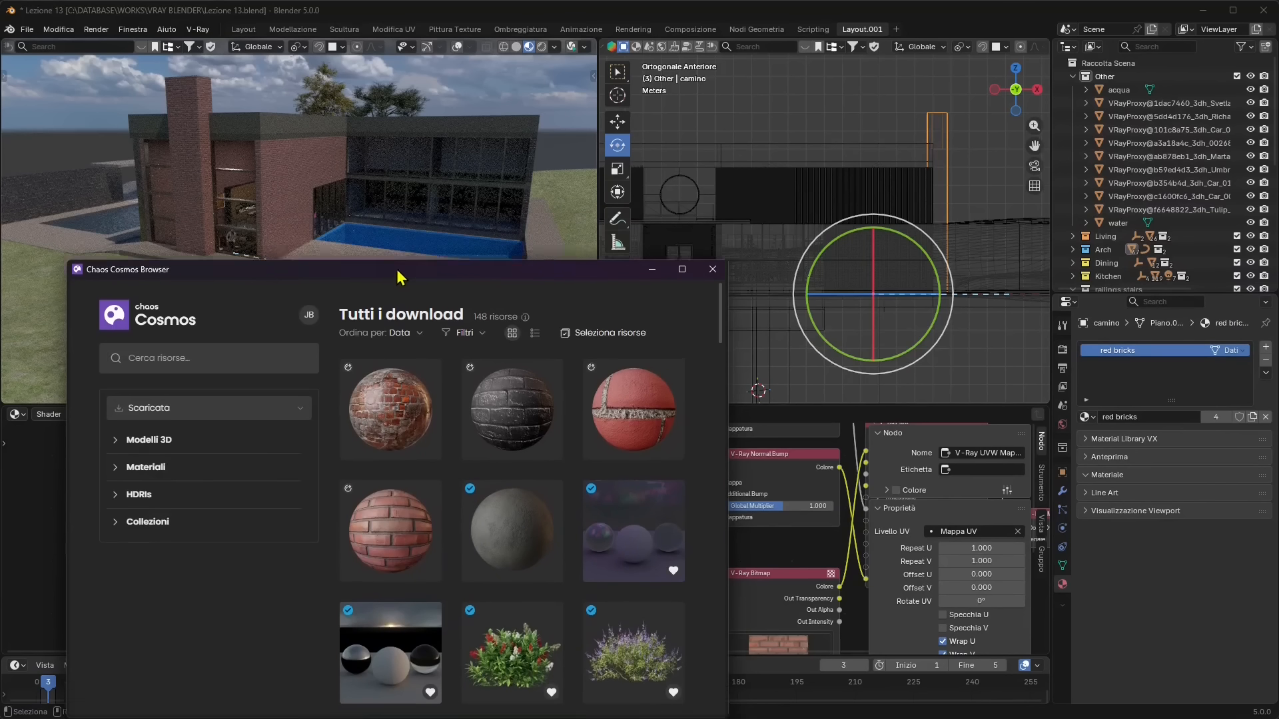
left_click_drag(397, 250, 923, 393)
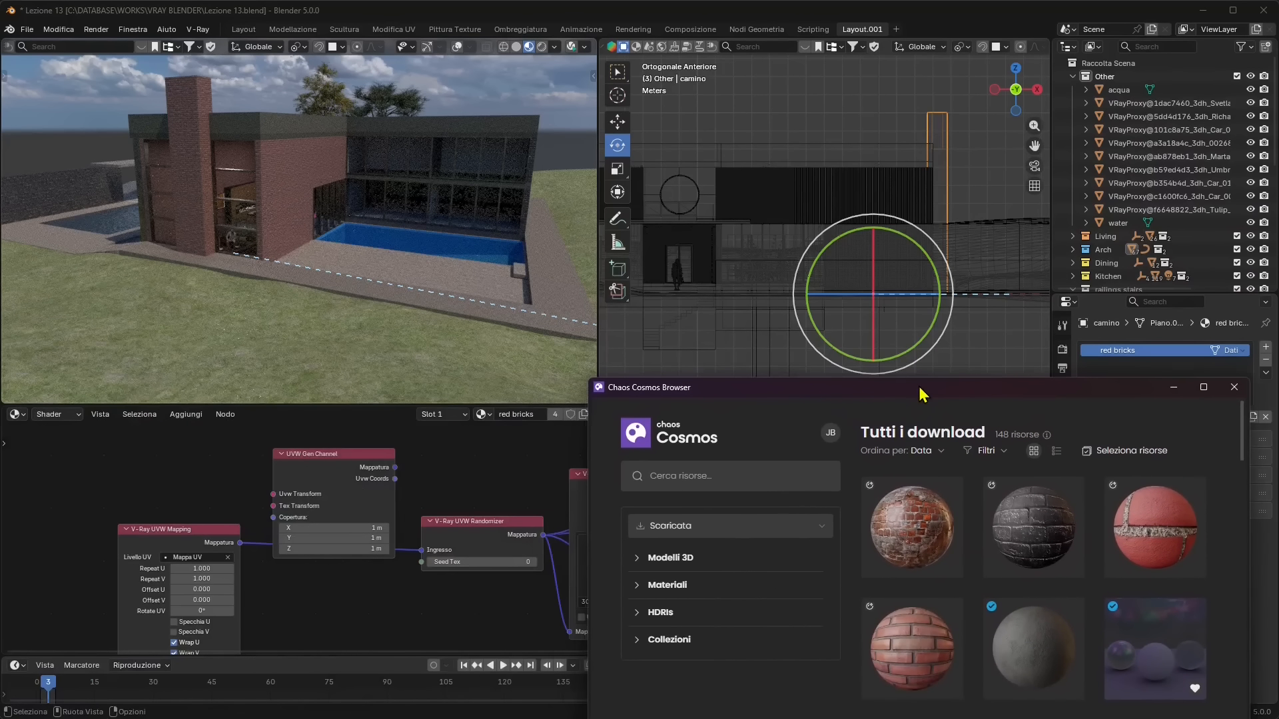
left_click(197, 30)
mouse_move(256, 123)
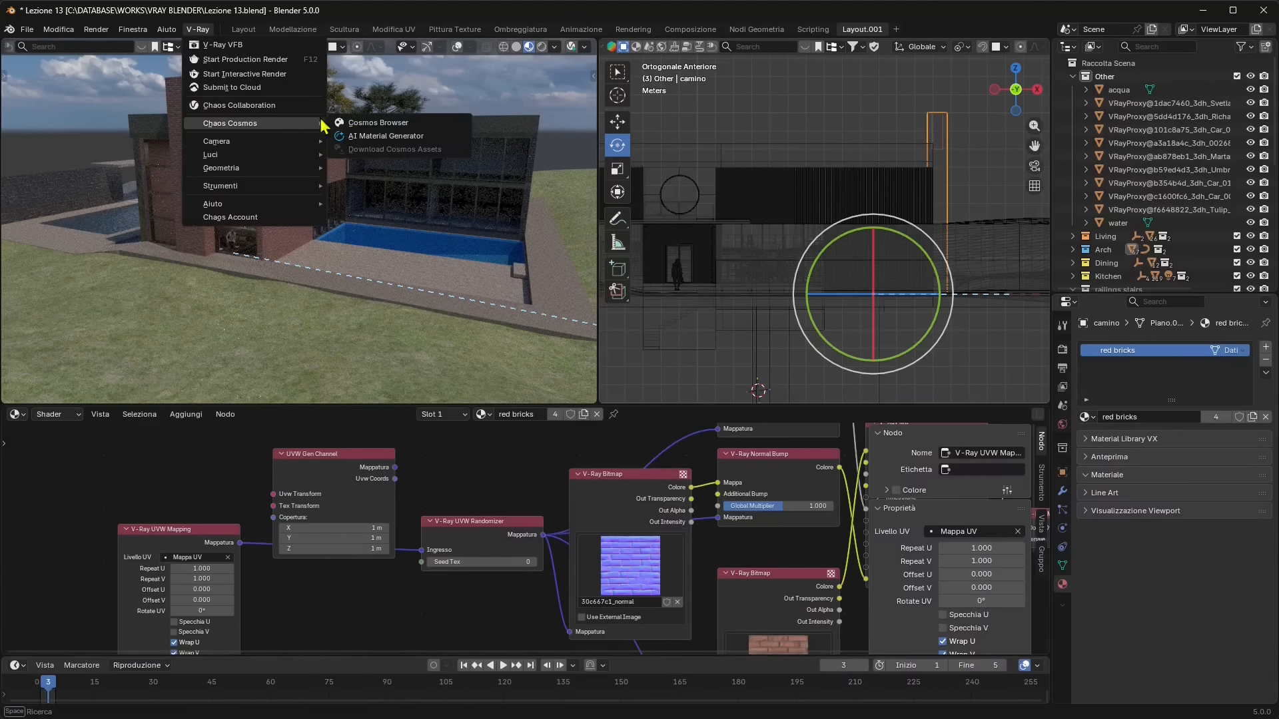
left_click(363, 125)
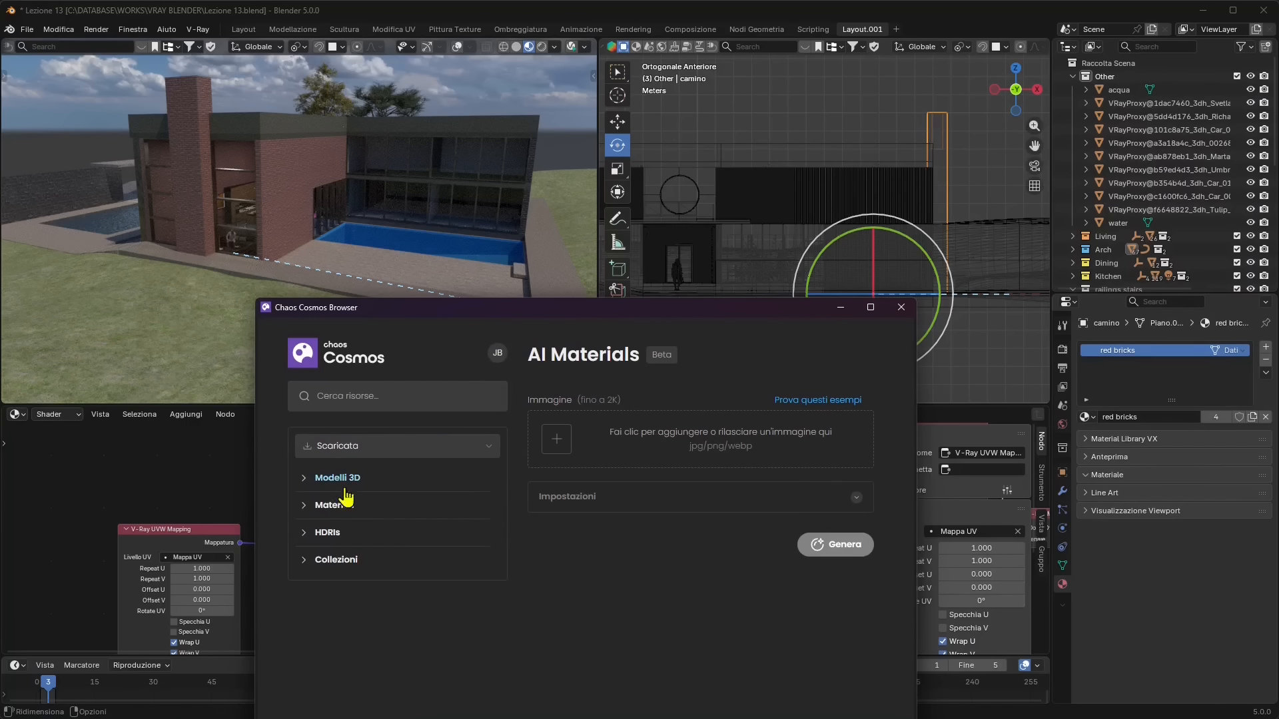
List the downloaded Materiali in the Cosmos Browser and filter them by the colour Beige.
left_click(337, 505)
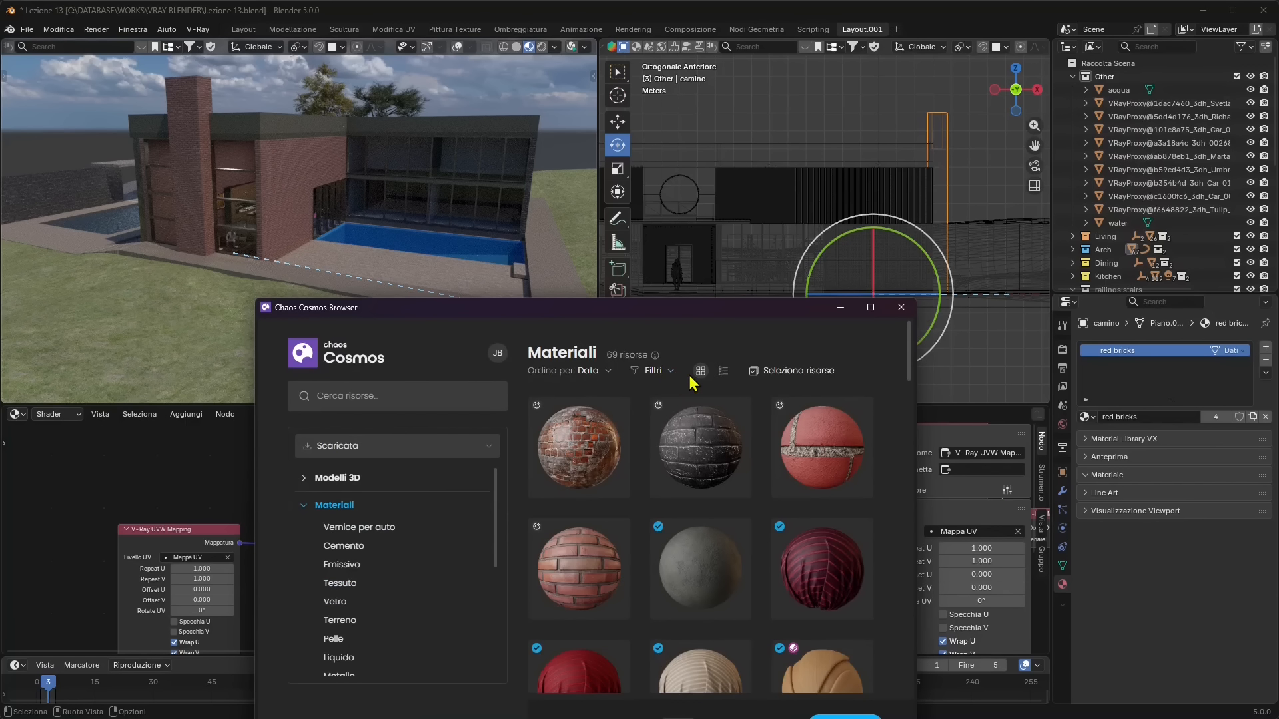
left_click_drag(673, 308, 645, 234)
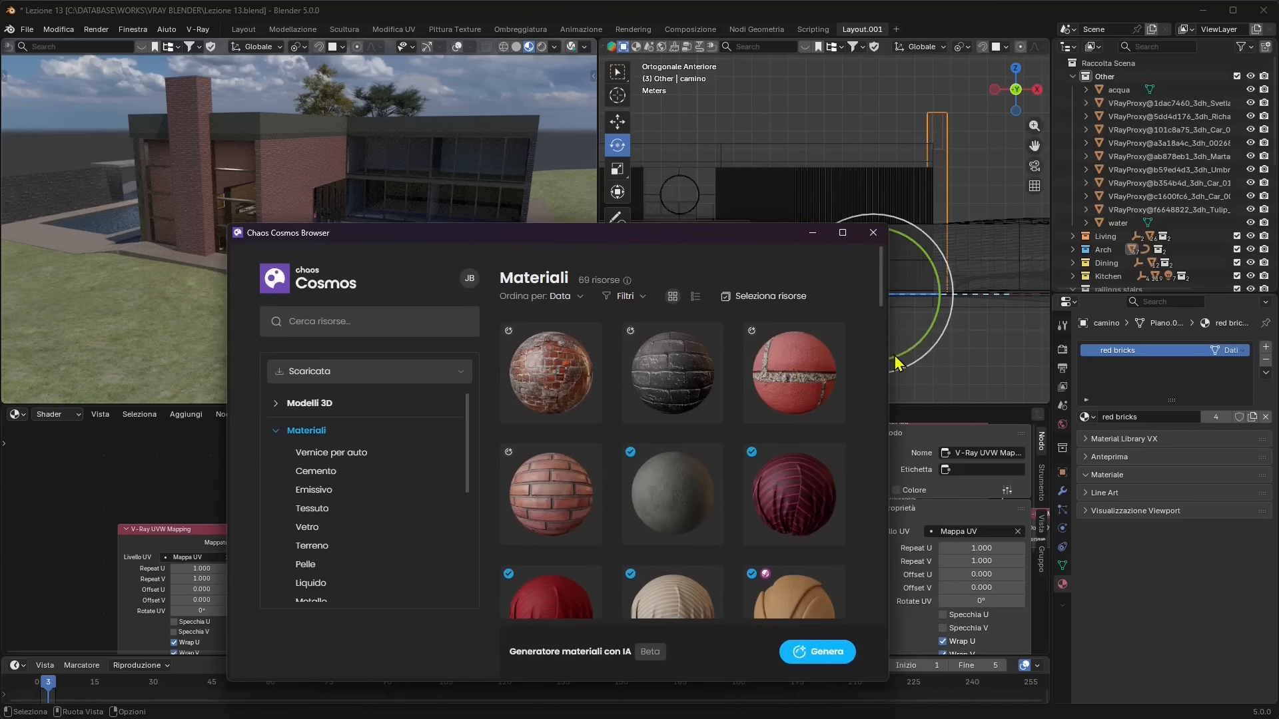
left_click_drag(888, 351, 1018, 351)
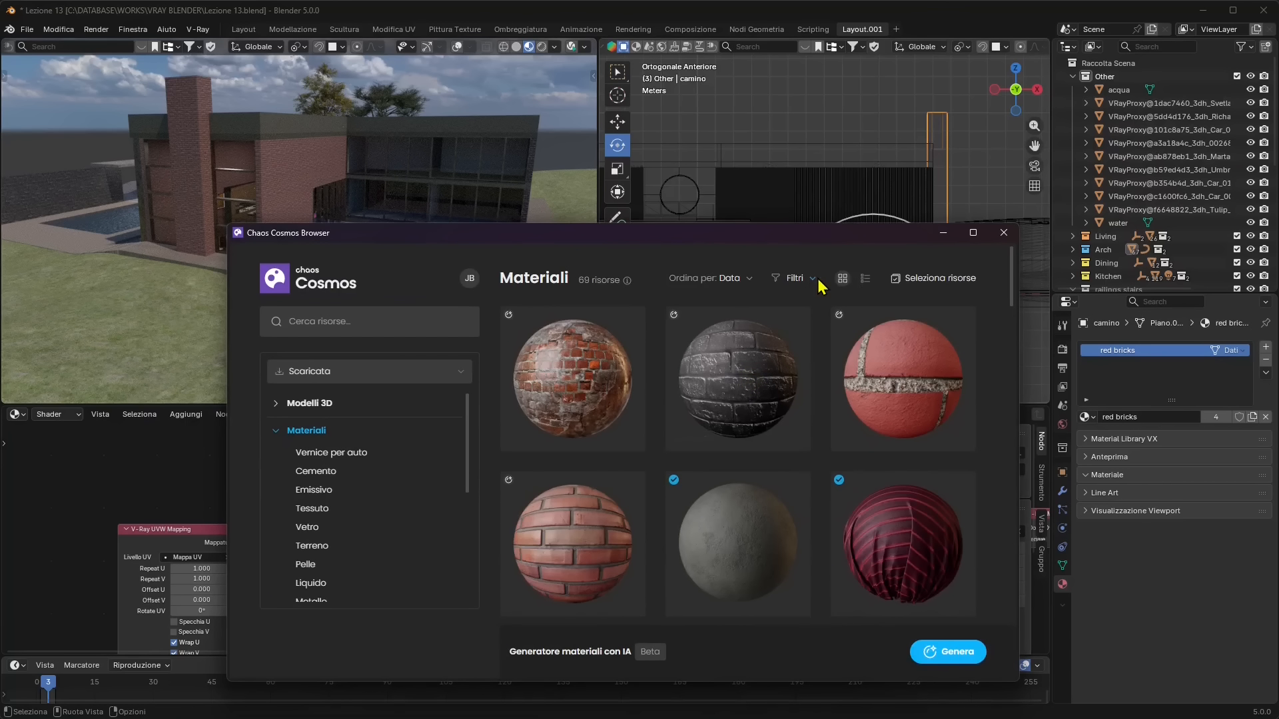
left_click(793, 278)
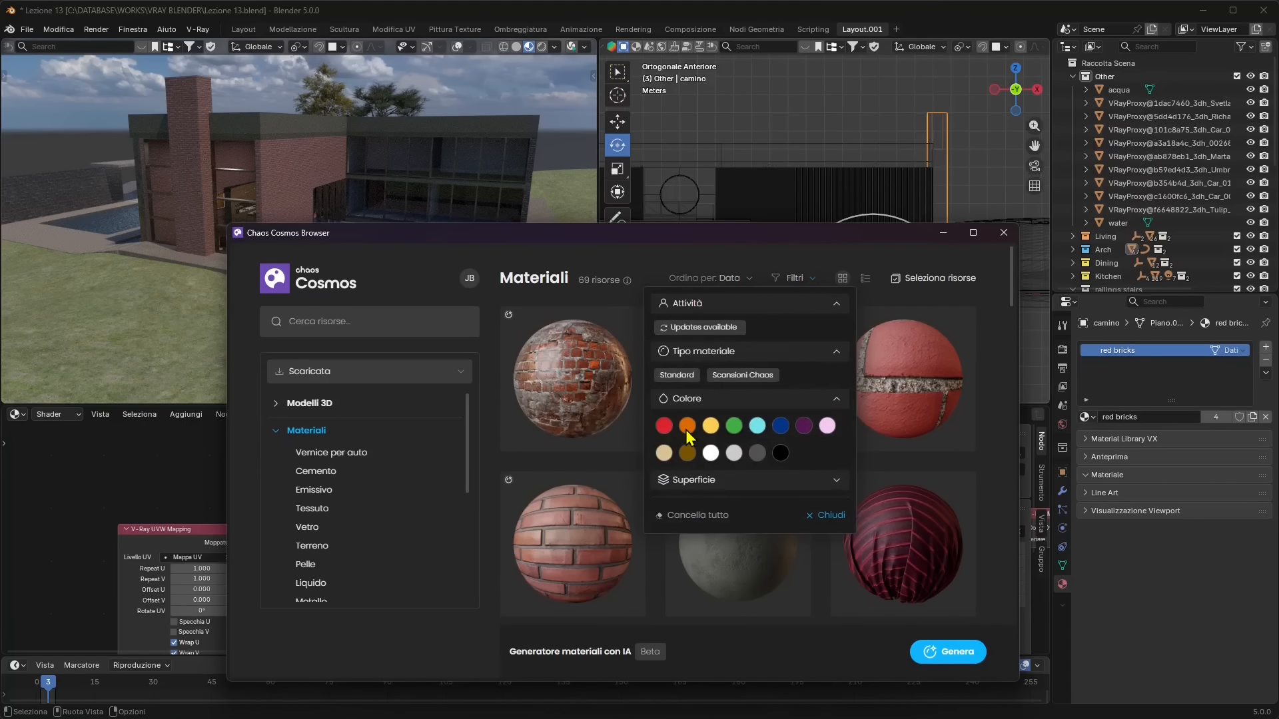
left_click(664, 453)
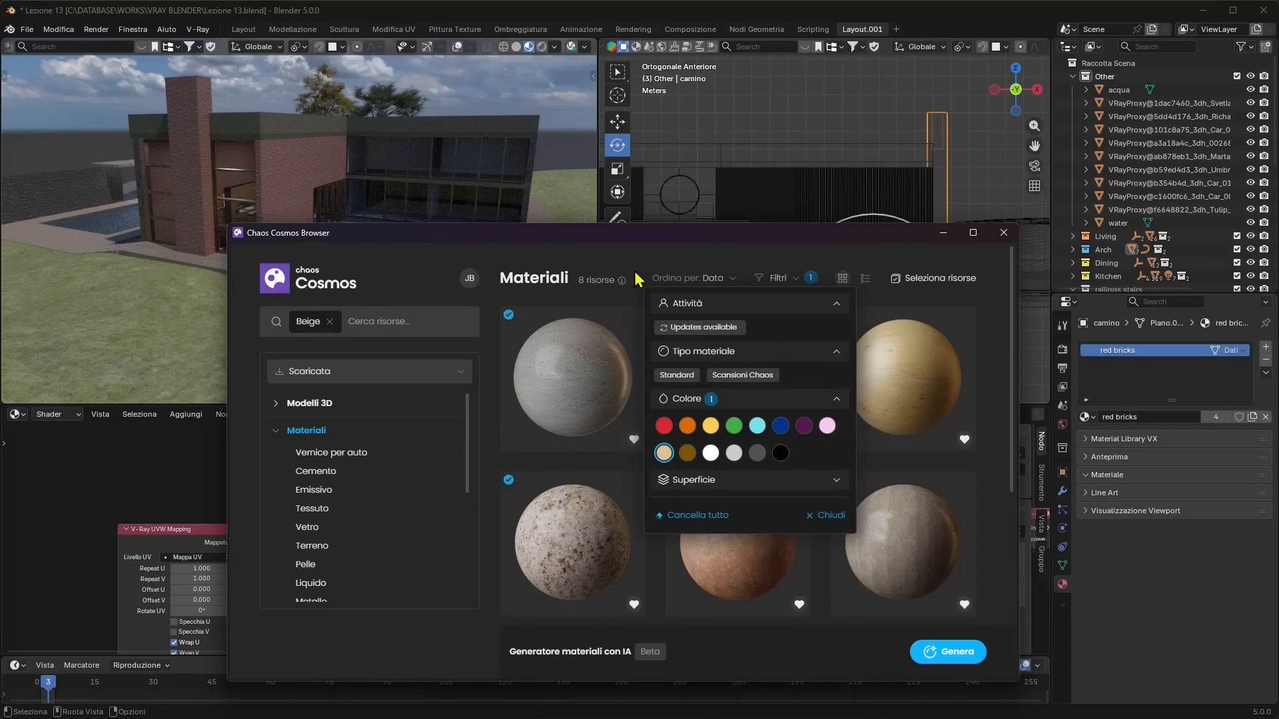
Examine the Tiles L02 200cm material and select the paving beside the pool to show its material slots.
left_click_drag(557, 248, 863, 238)
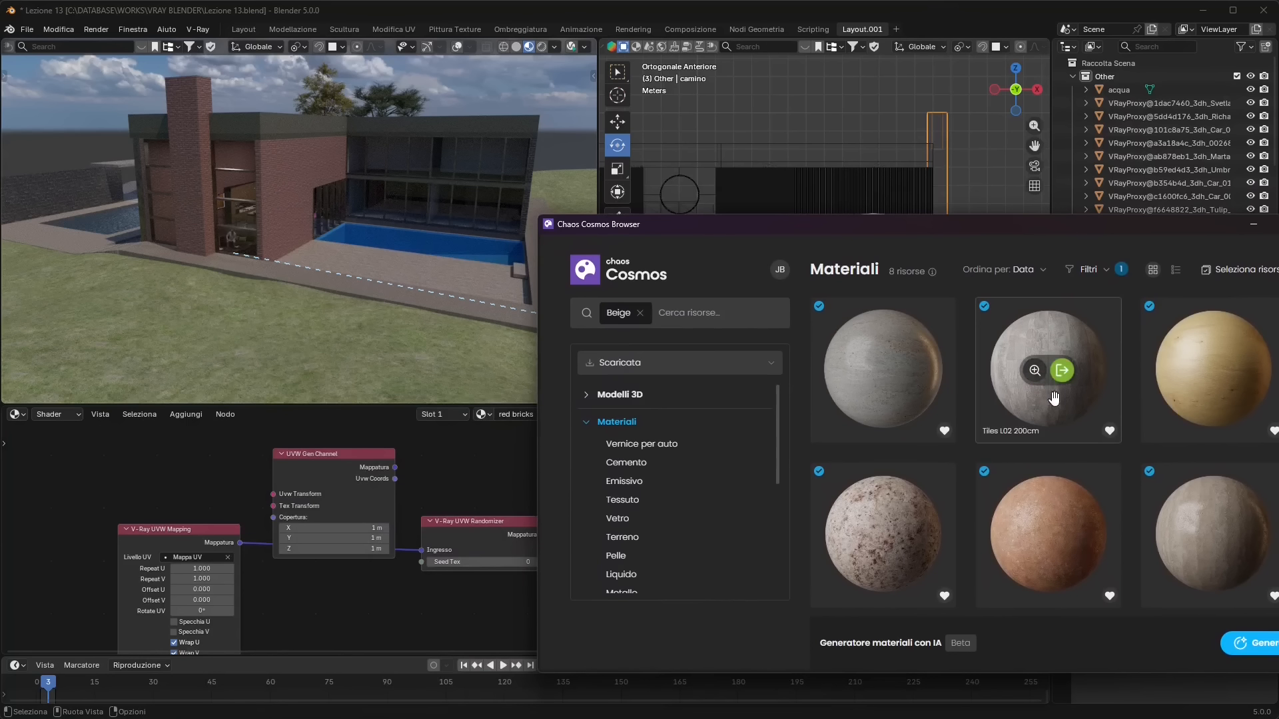
left_click(1067, 375)
left_click(345, 264)
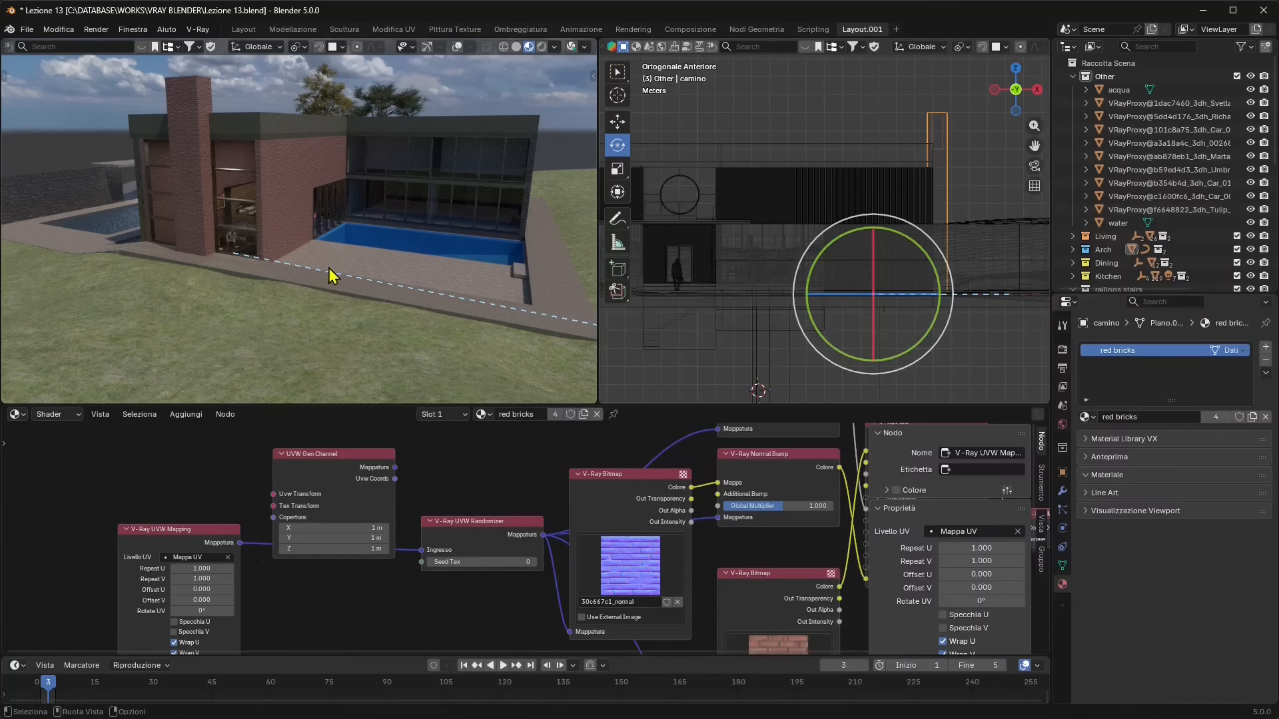
left_click(331, 275)
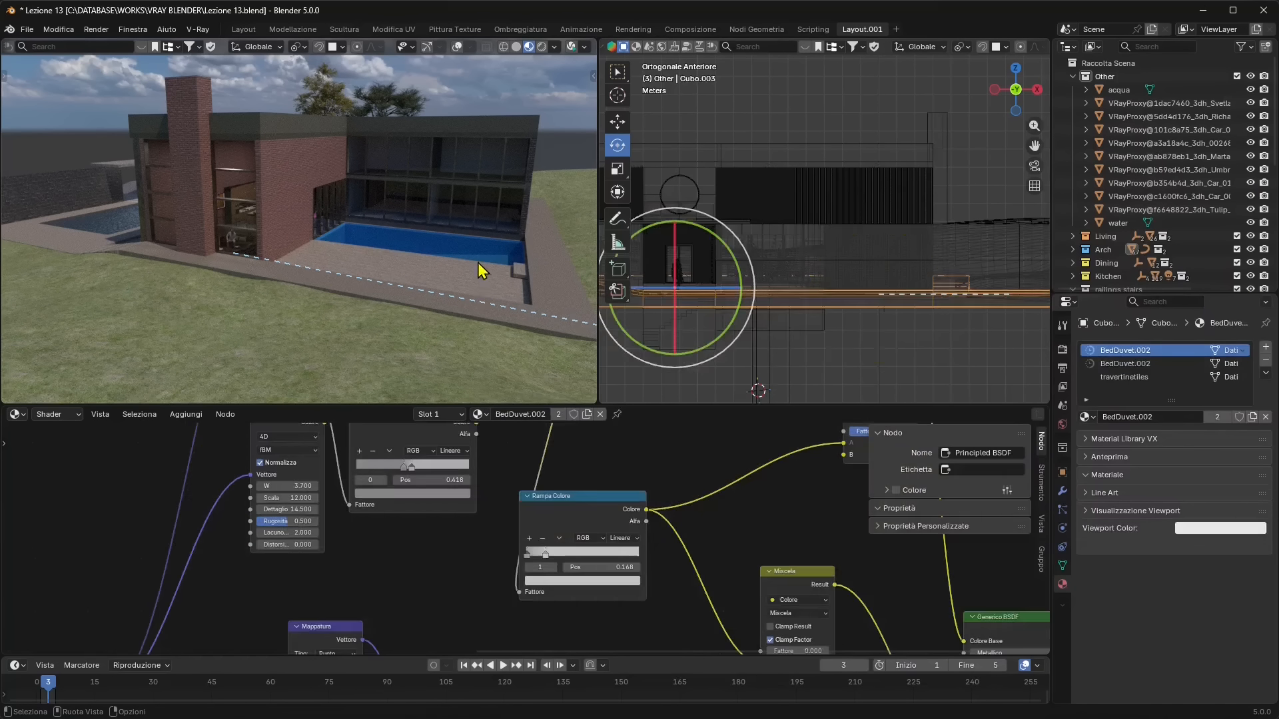
Add dark grey to the colour filter of the downloaded materials and switch the library source to Online.
left_click(785, 230)
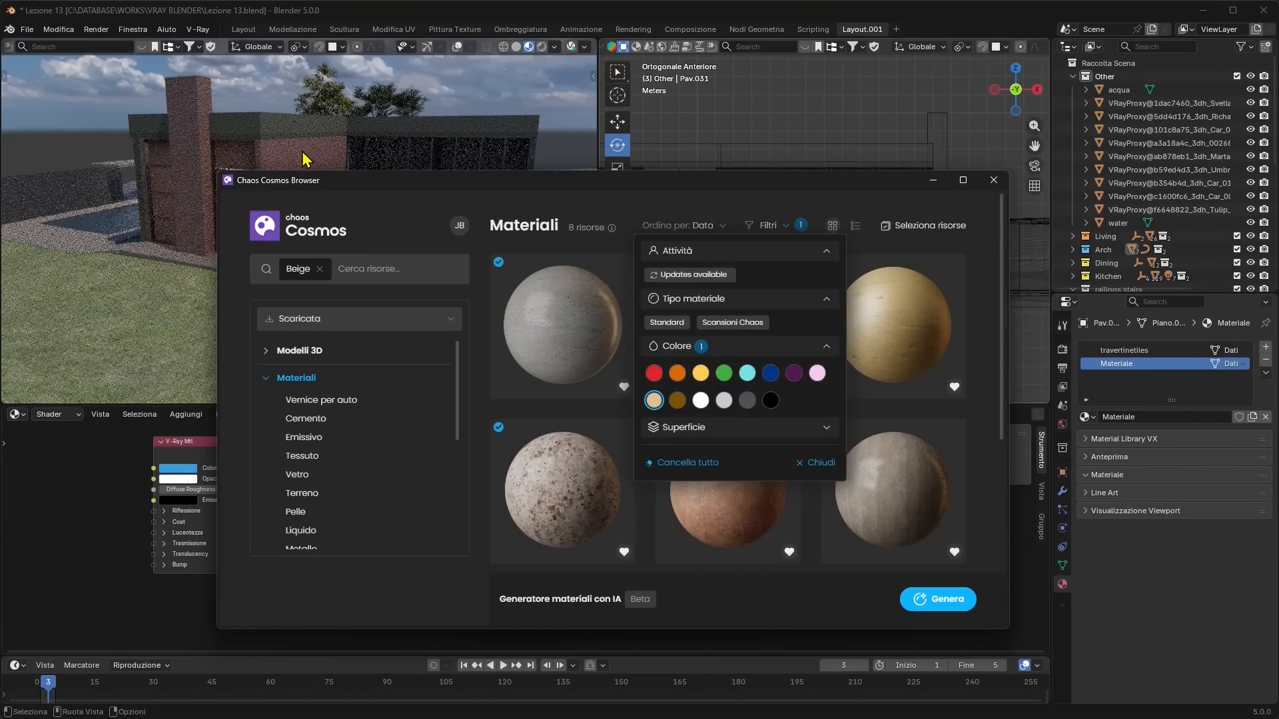
left_click(749, 403)
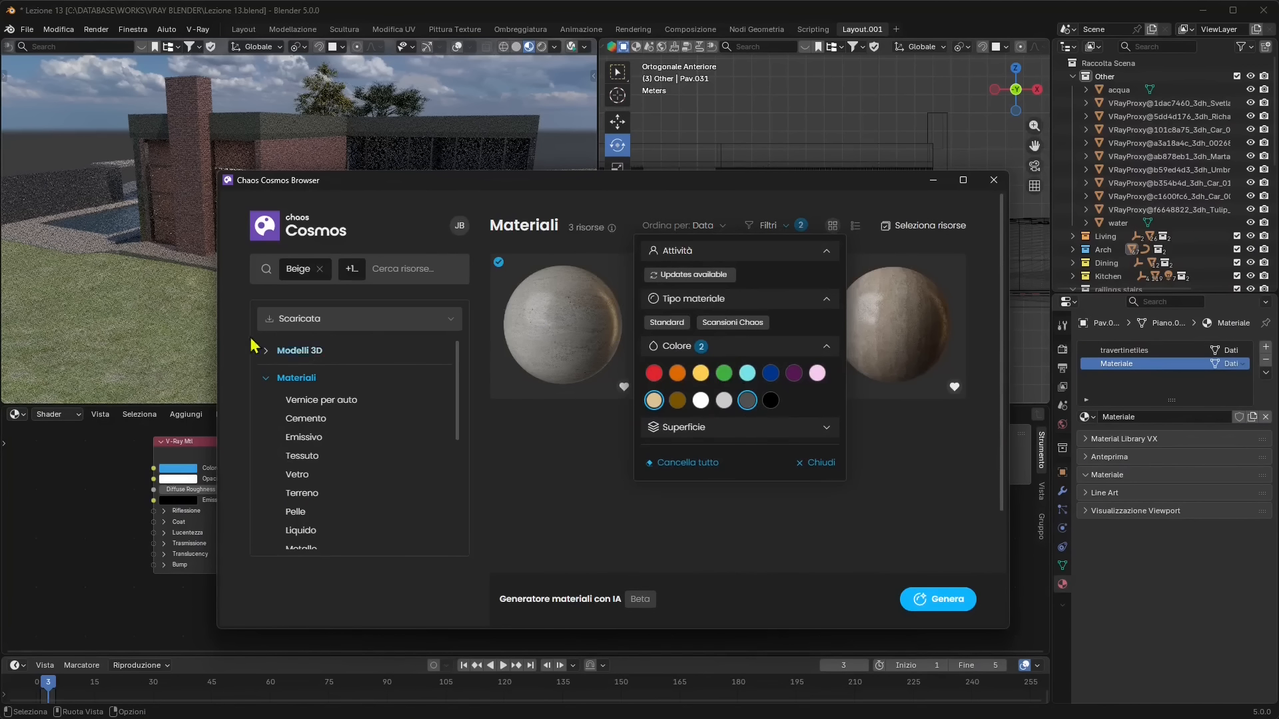
left_click(308, 321)
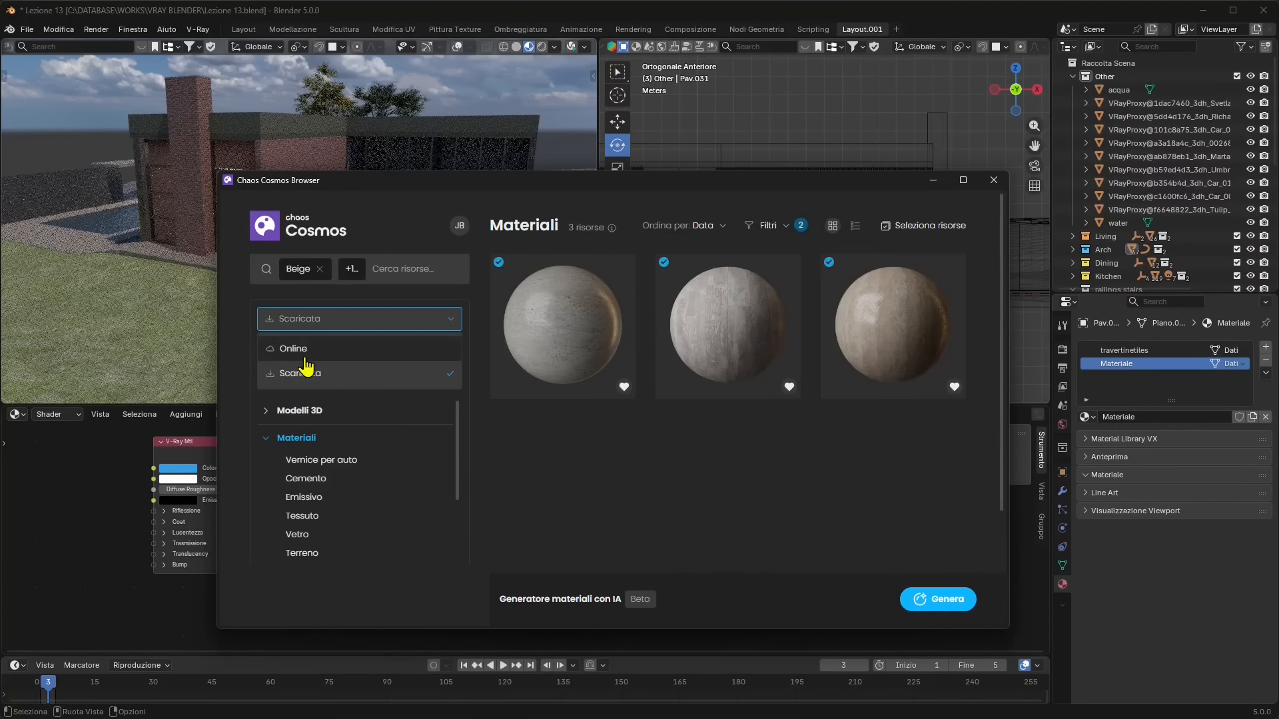
left_click(304, 351)
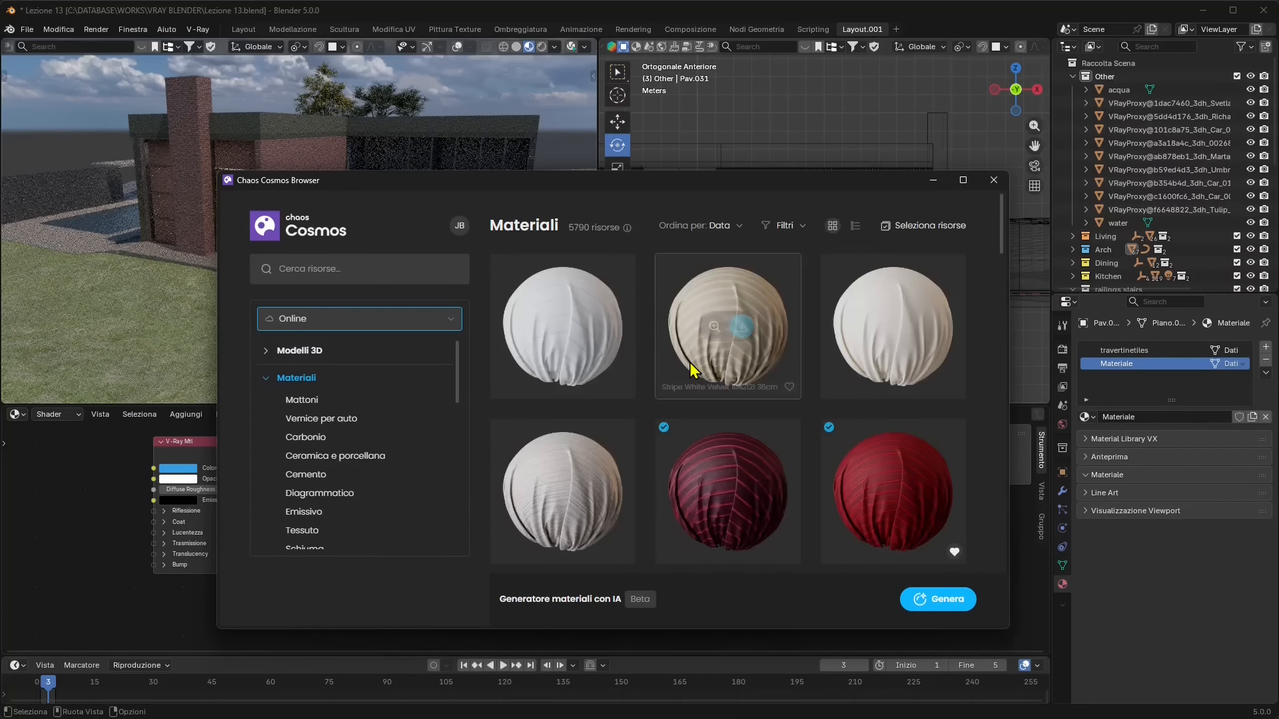
Filter the online materials by the colour Arancione and show only the Mattoni category.
mouse_move(726, 373)
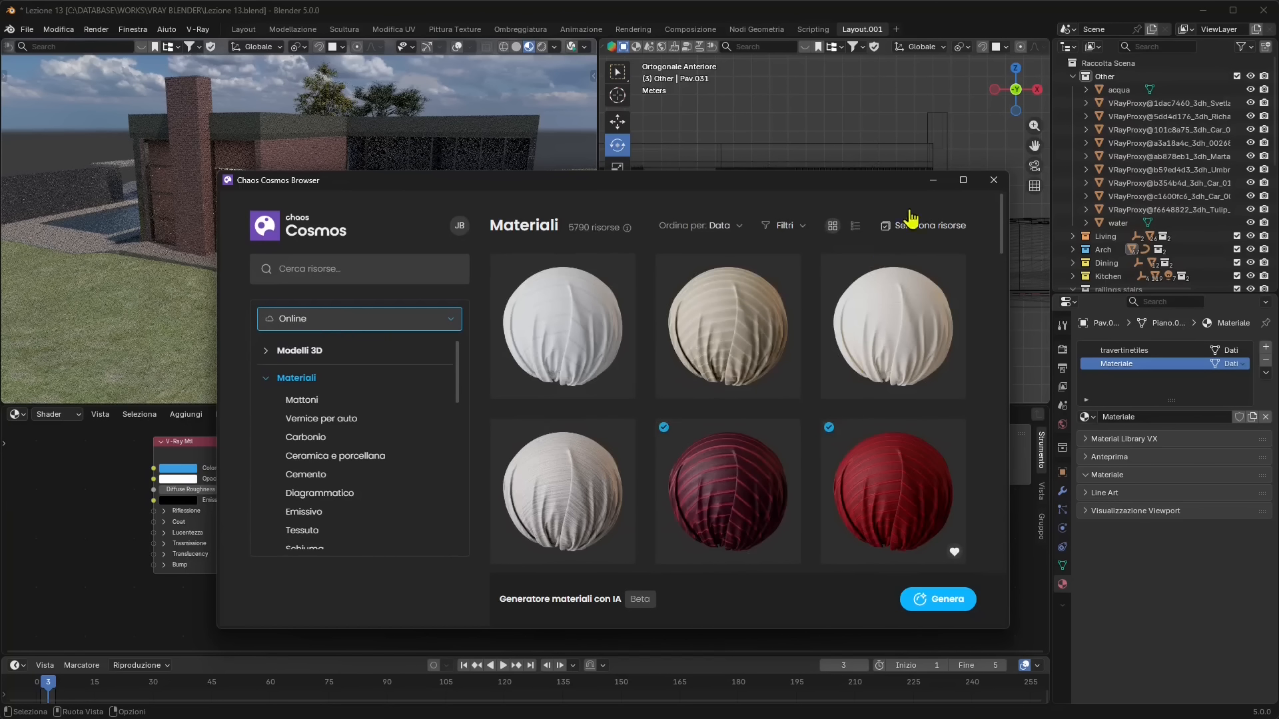
left_click(786, 228)
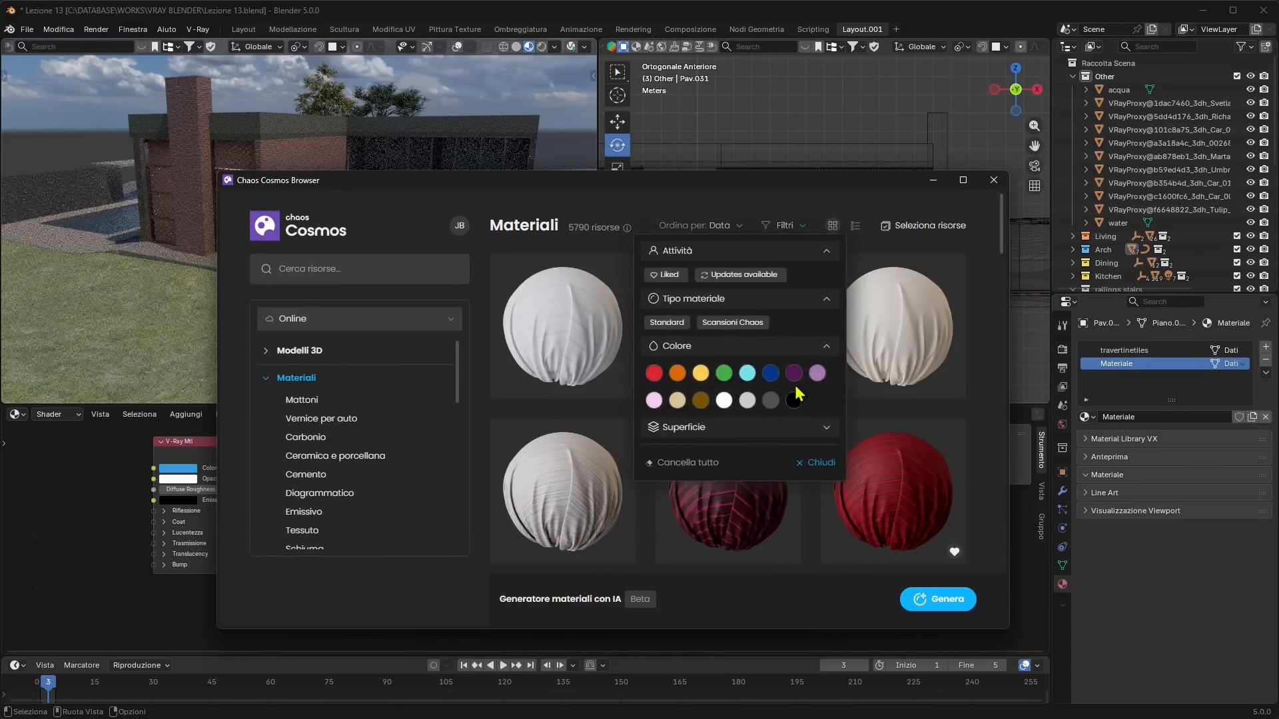
left_click(678, 374)
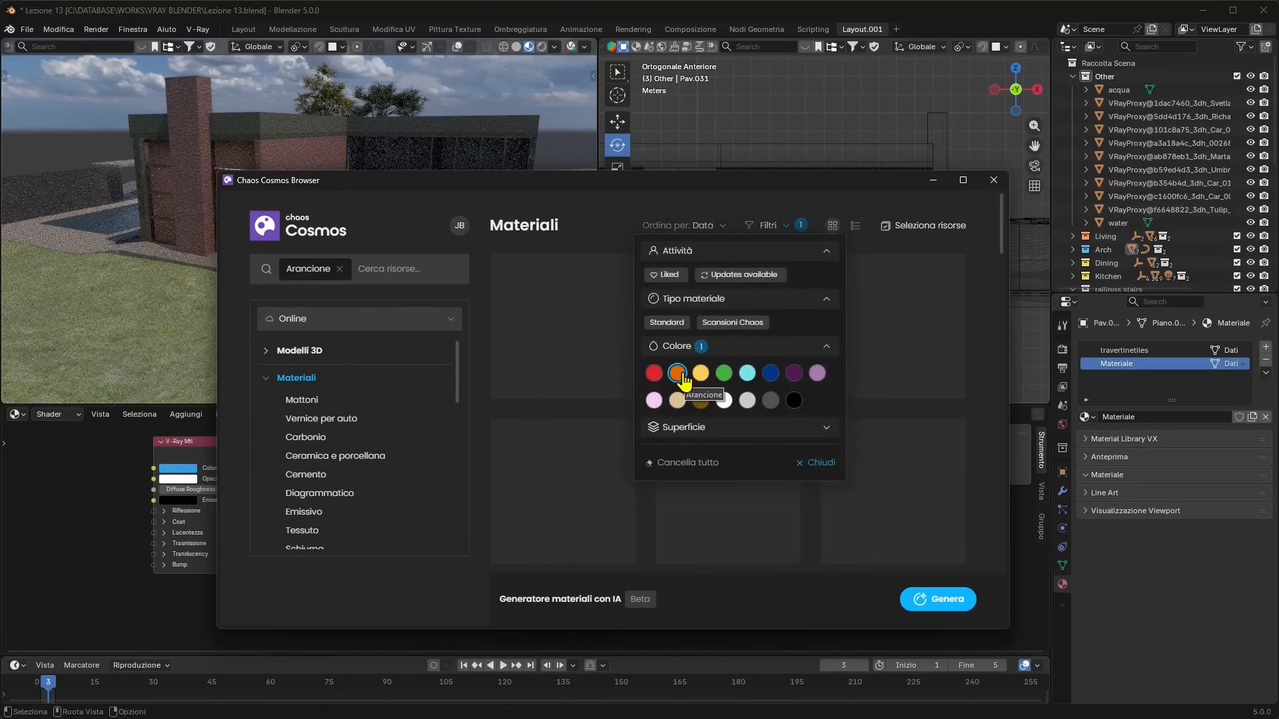
left_click(735, 203)
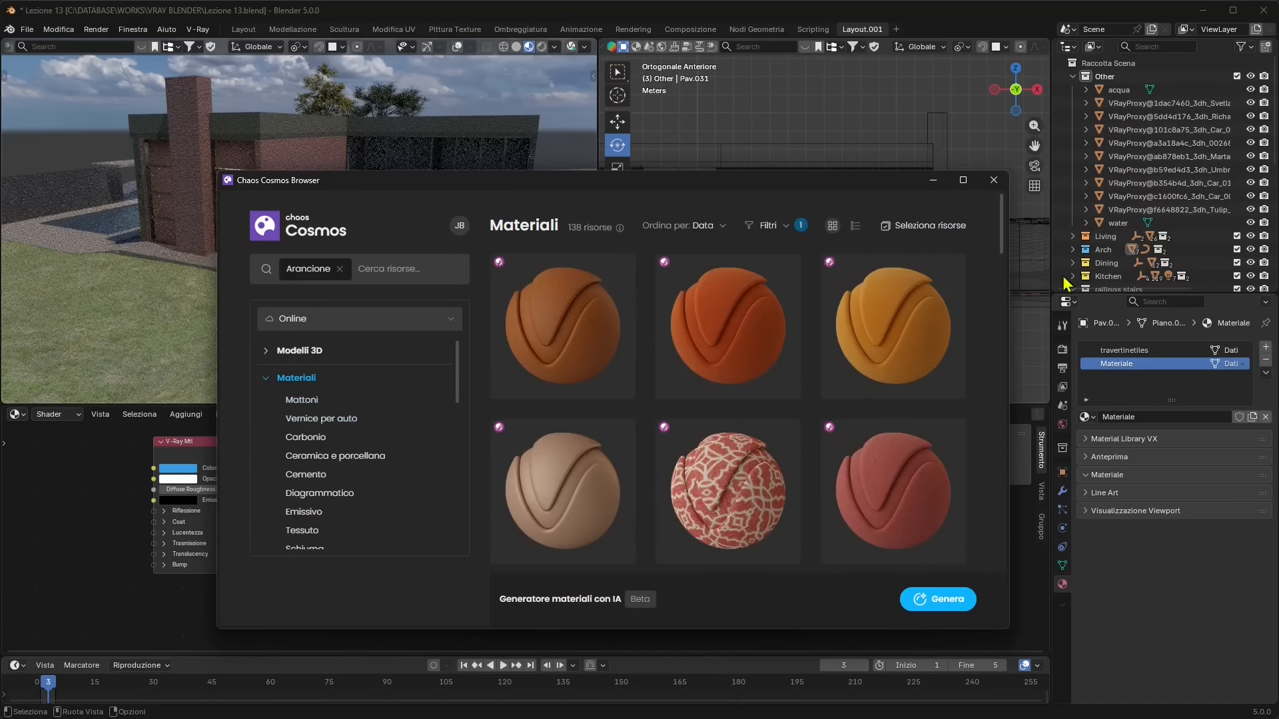
left_click(314, 400)
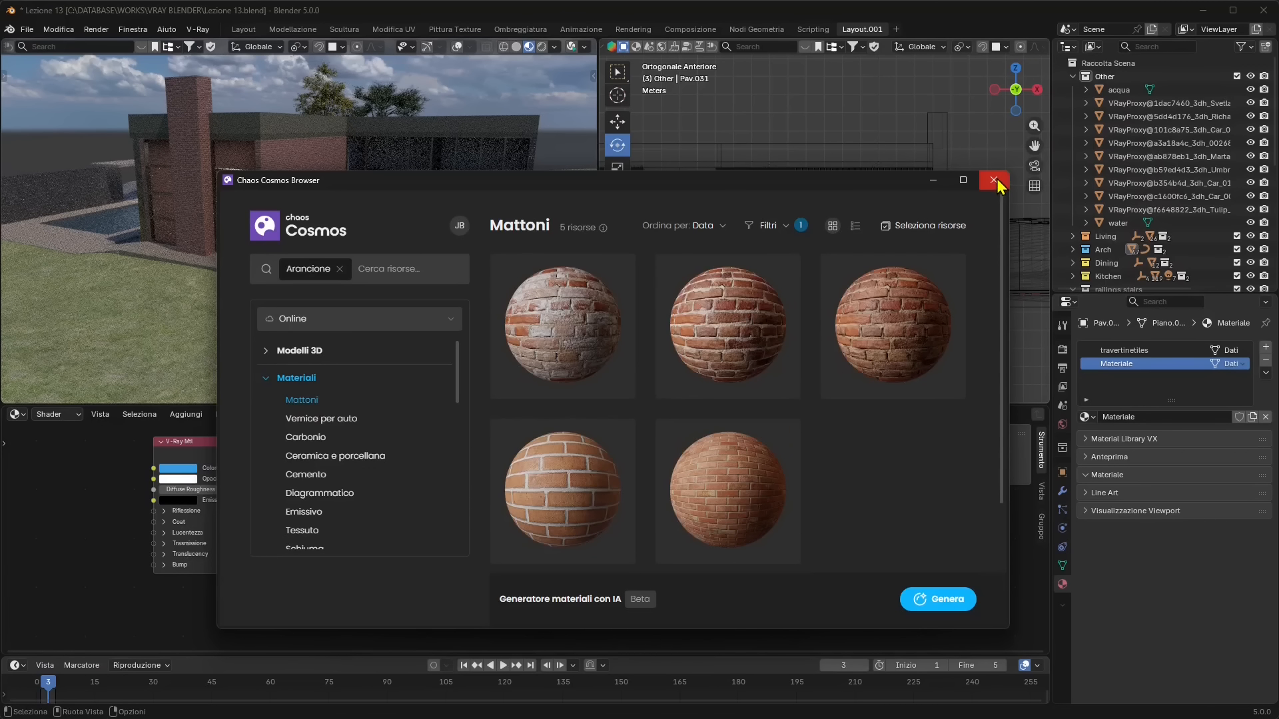
left_click_drag(694, 186, 767, 211)
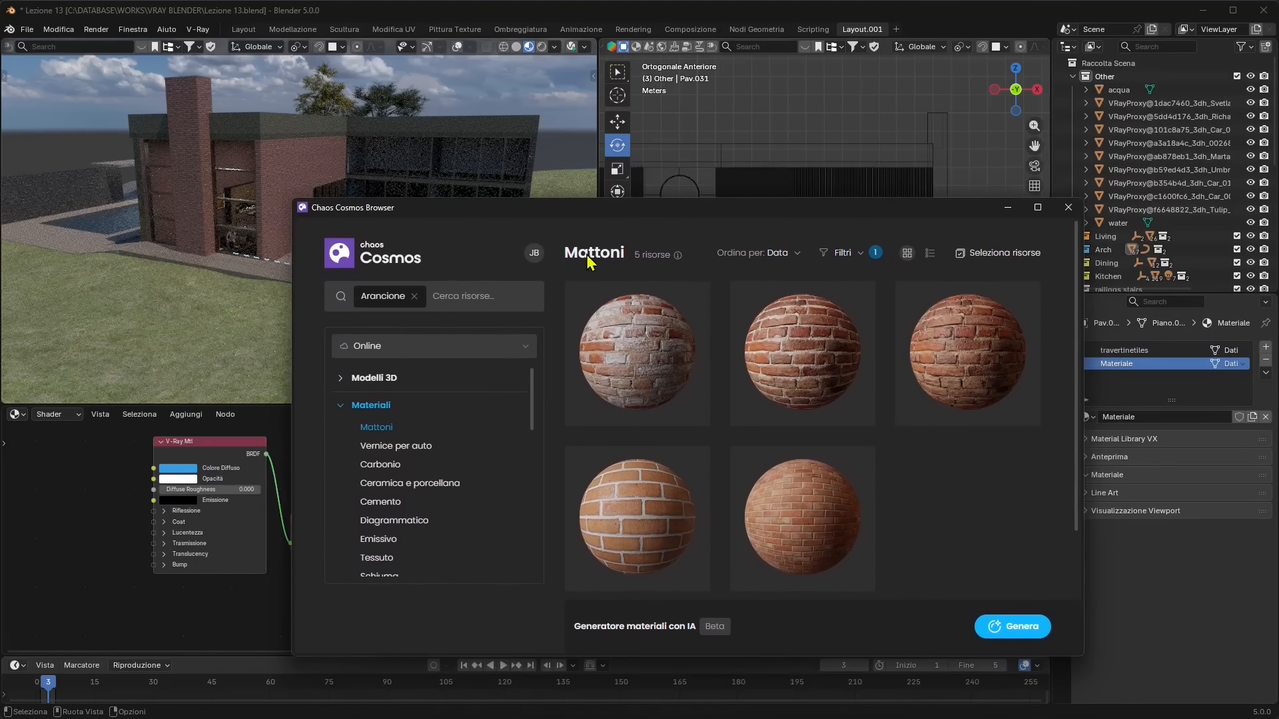
left_click_drag(593, 209, 511, 136)
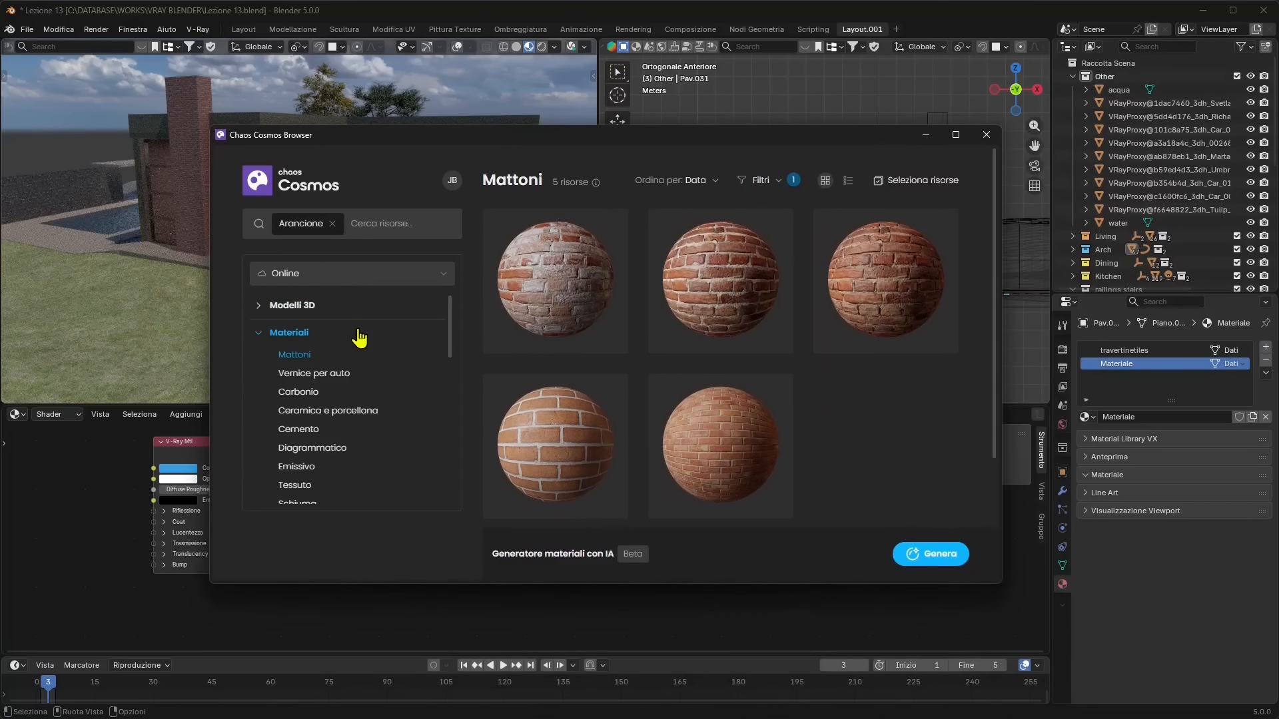
mouse_move(661, 274)
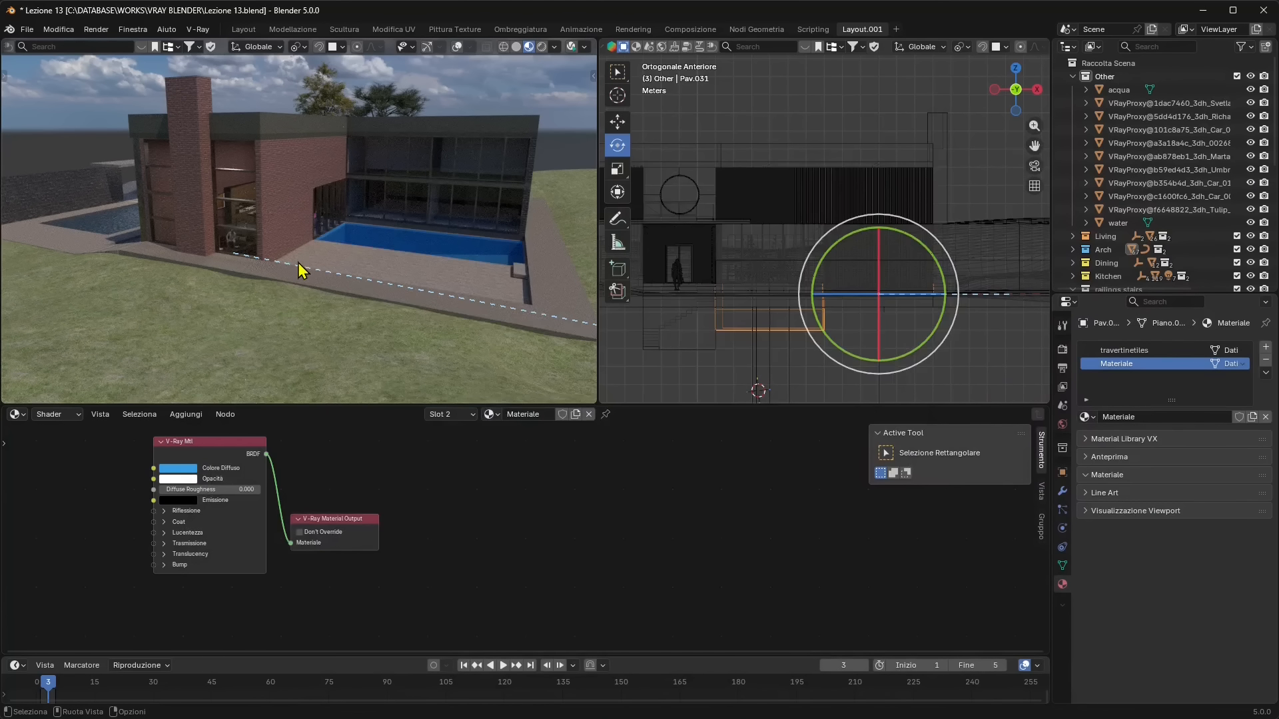
Examine the house from both pool sides and select the glazing beside the chimney and the adjacent brick wall.
middle_click_drag(299, 262, 294, 267)
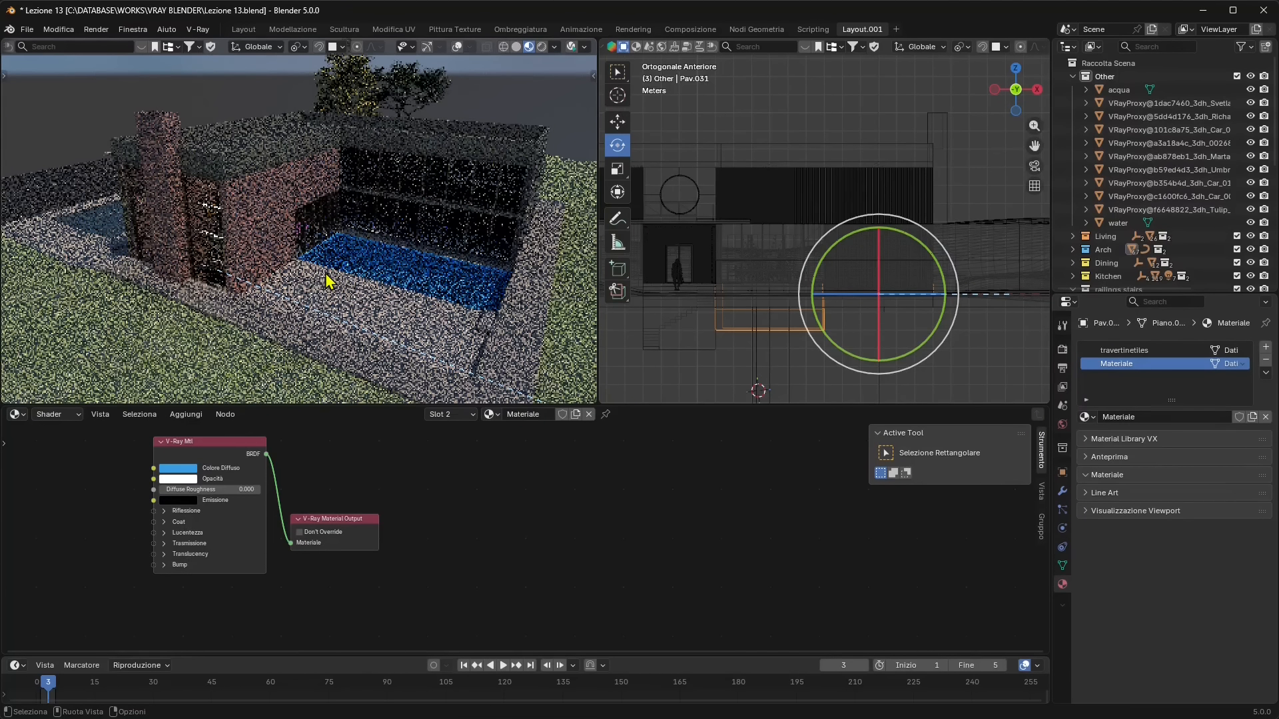
middle_click_drag(263, 291, 288, 255)
scroll(295, 288, "up", 3)
scroll(297, 237, "down", 3)
scroll(272, 245, "down", 2)
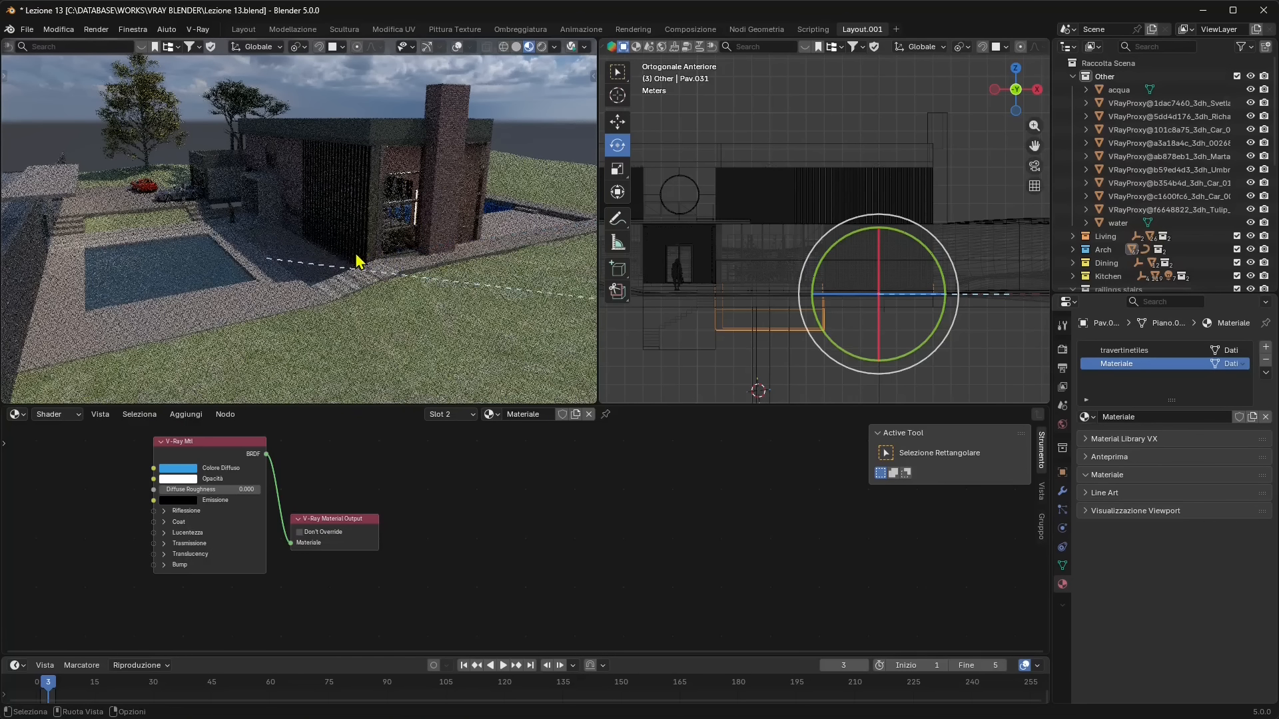
middle_click_drag(357, 261, 277, 200)
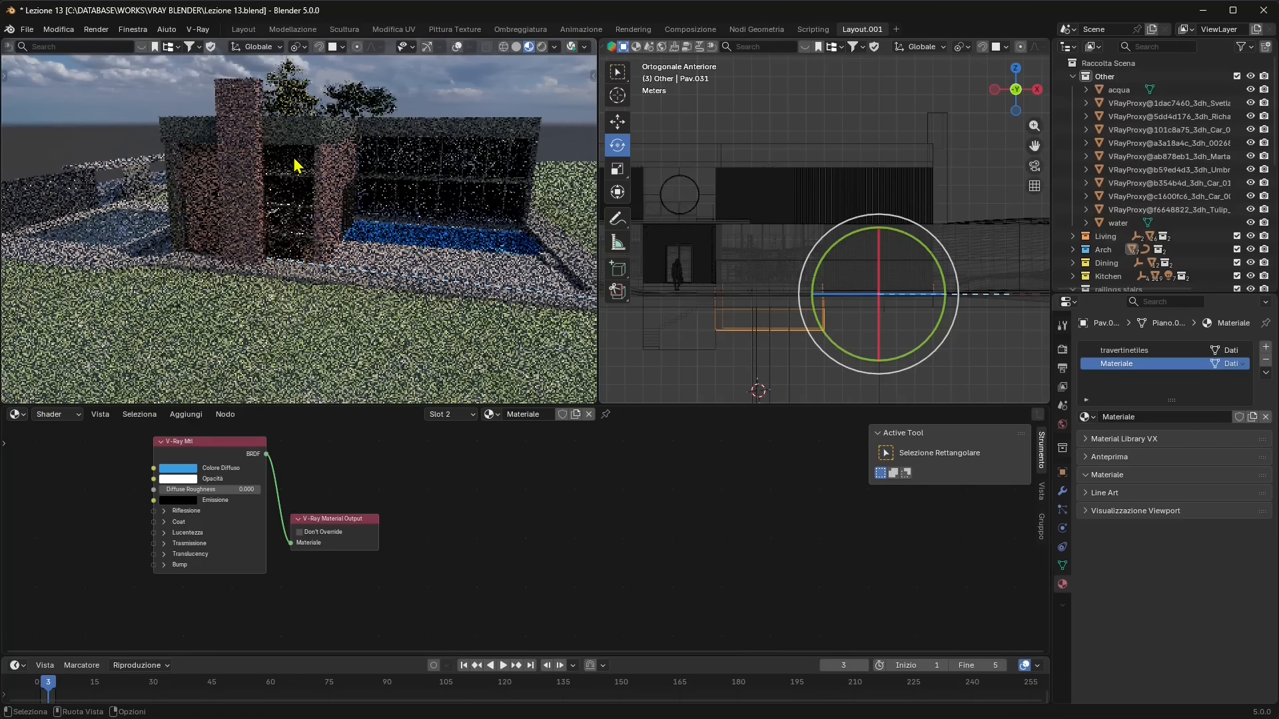
left_click(295, 164)
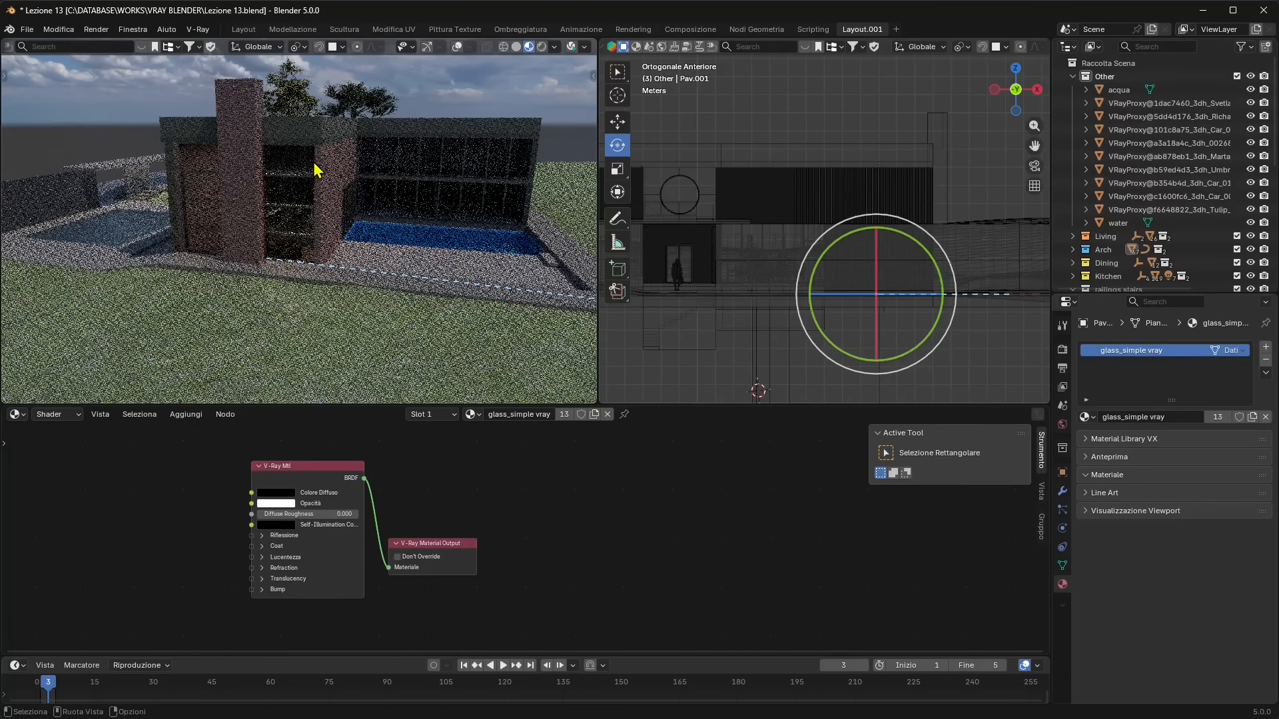
left_click(317, 170)
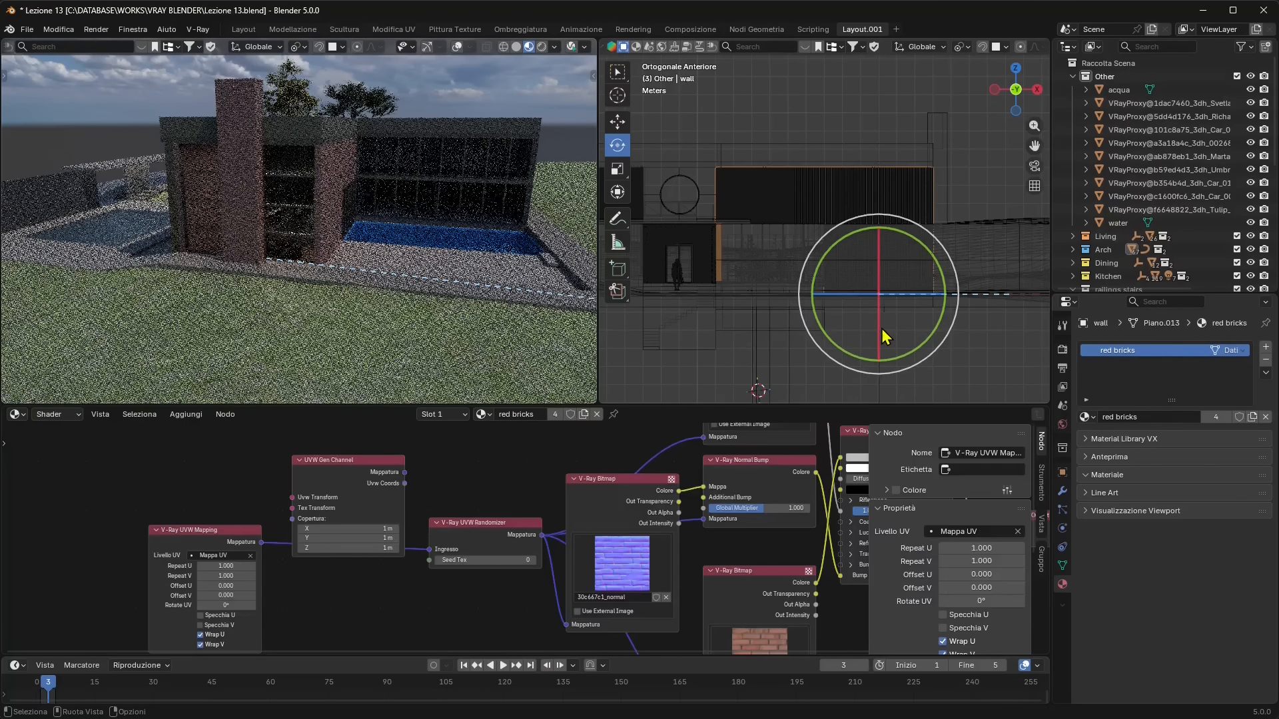
Select the roof and the glazing beside the brick wall in the wireframe view to show their materials.
middle_click_drag(841, 313, 798, 174)
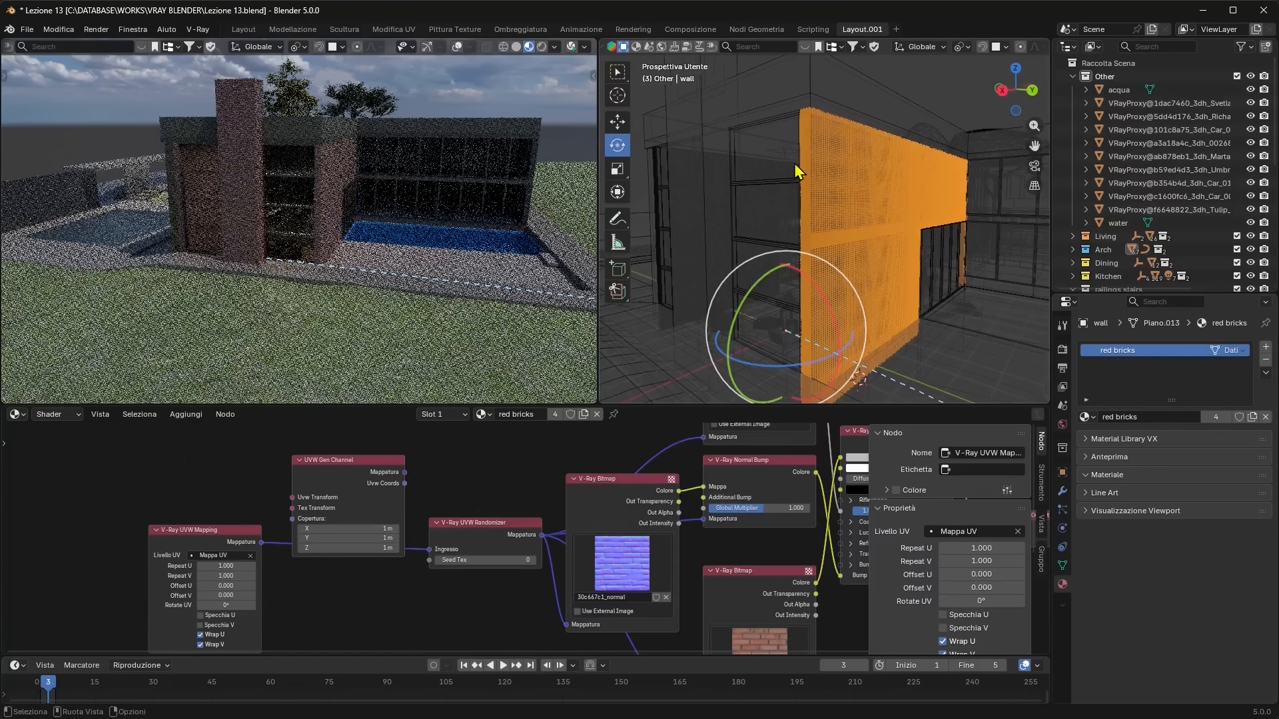
left_click(763, 133)
left_click(741, 138)
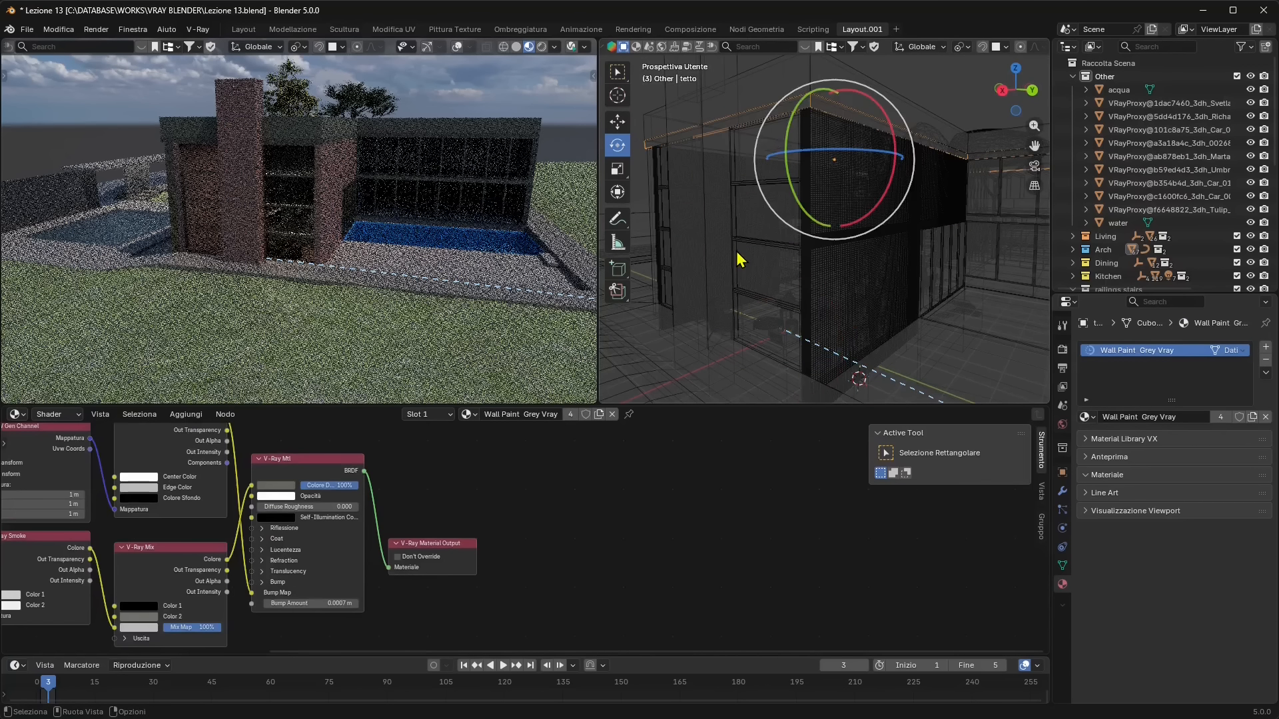
left_click(738, 160)
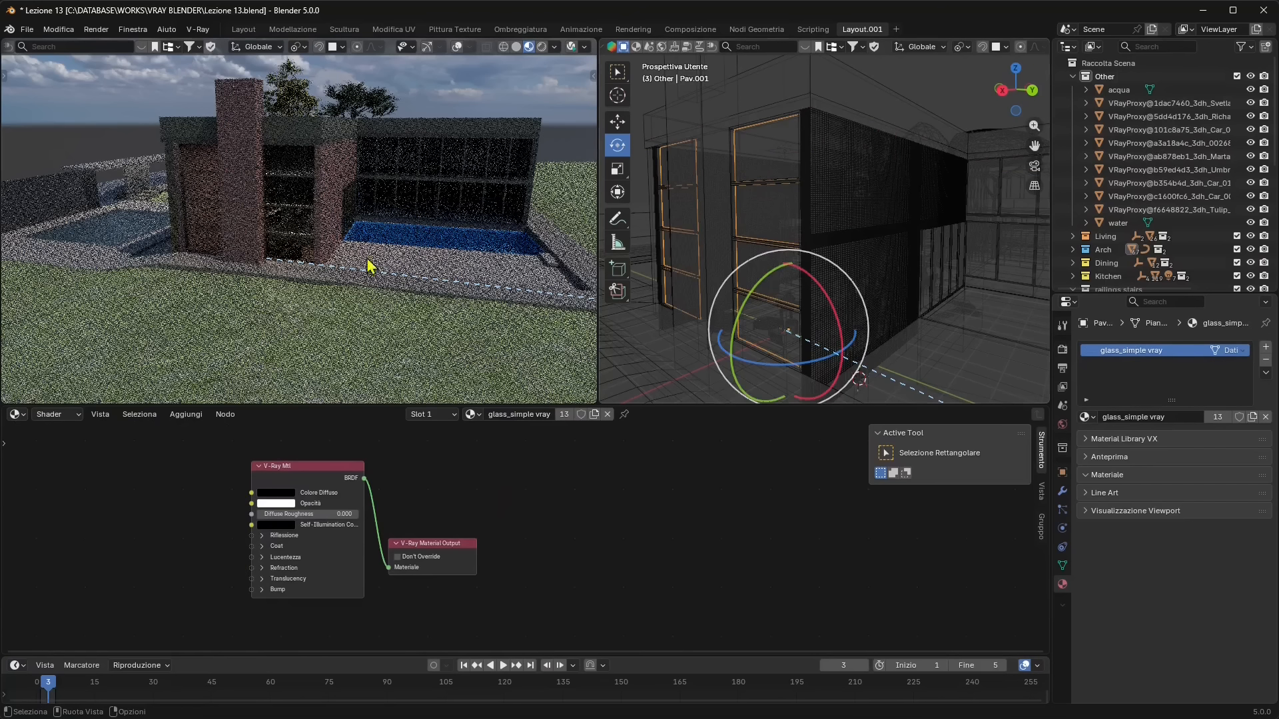
scroll(299, 276, "up", 3)
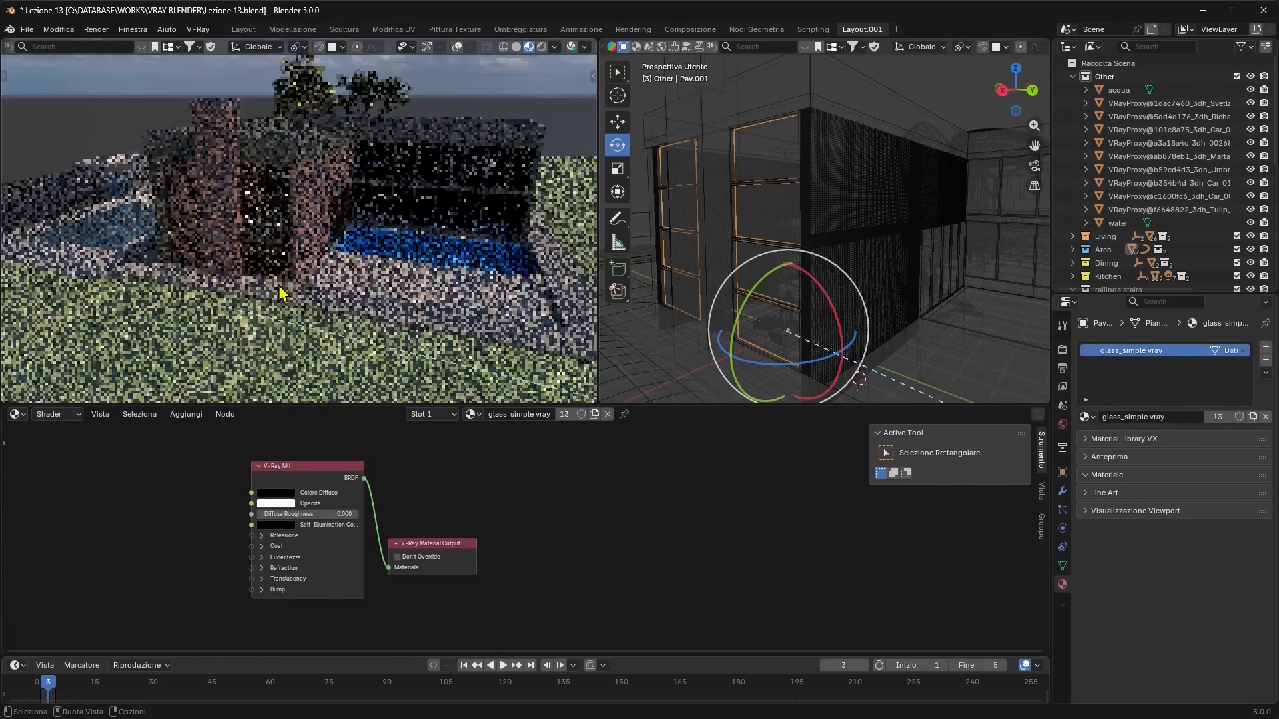
Exclude the Living, Dining, Kitchen and railings stairs collections from the view layer.
scroll(280, 293, "up", 3)
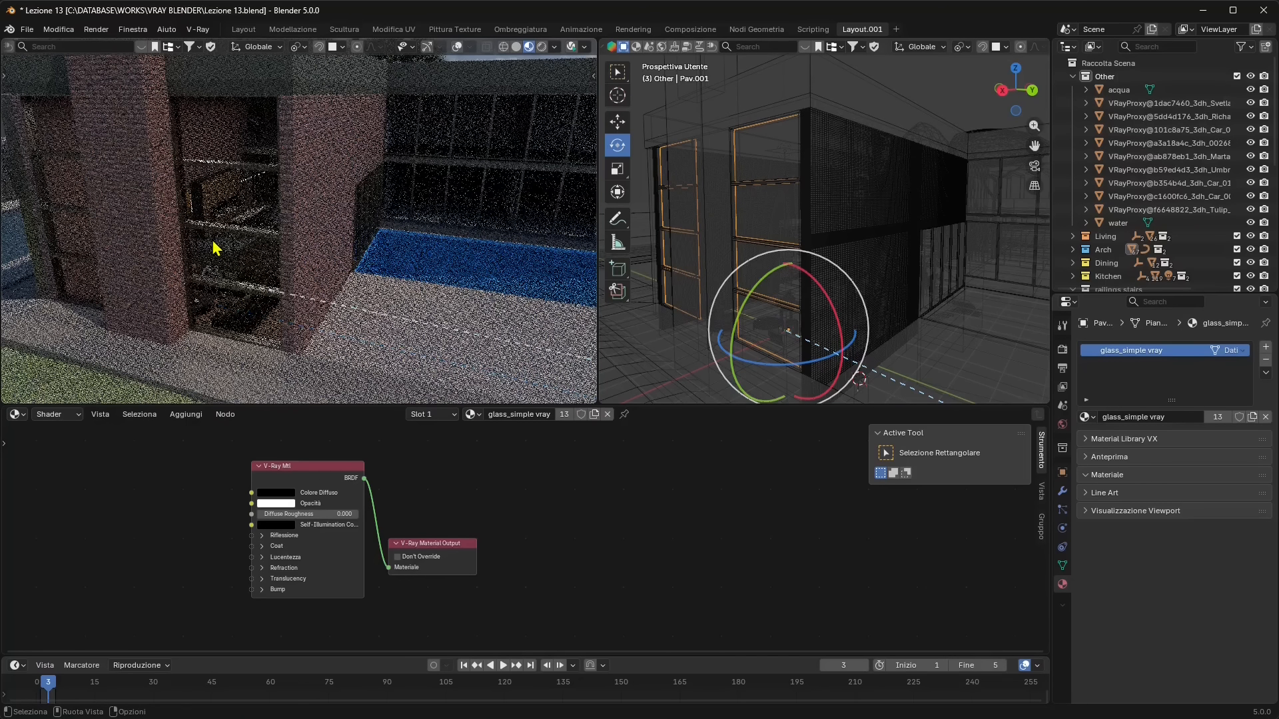
scroll(214, 250, "down", 3)
scroll(286, 306, "down", 2)
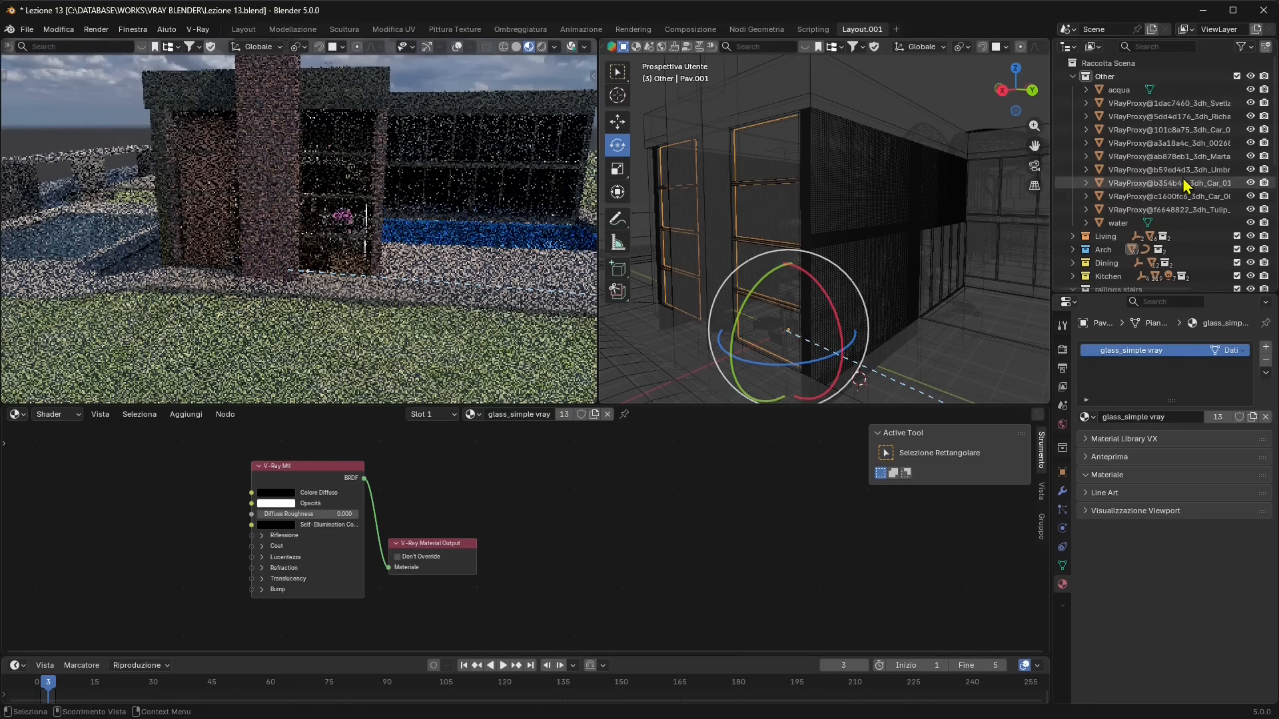
left_click(1074, 77)
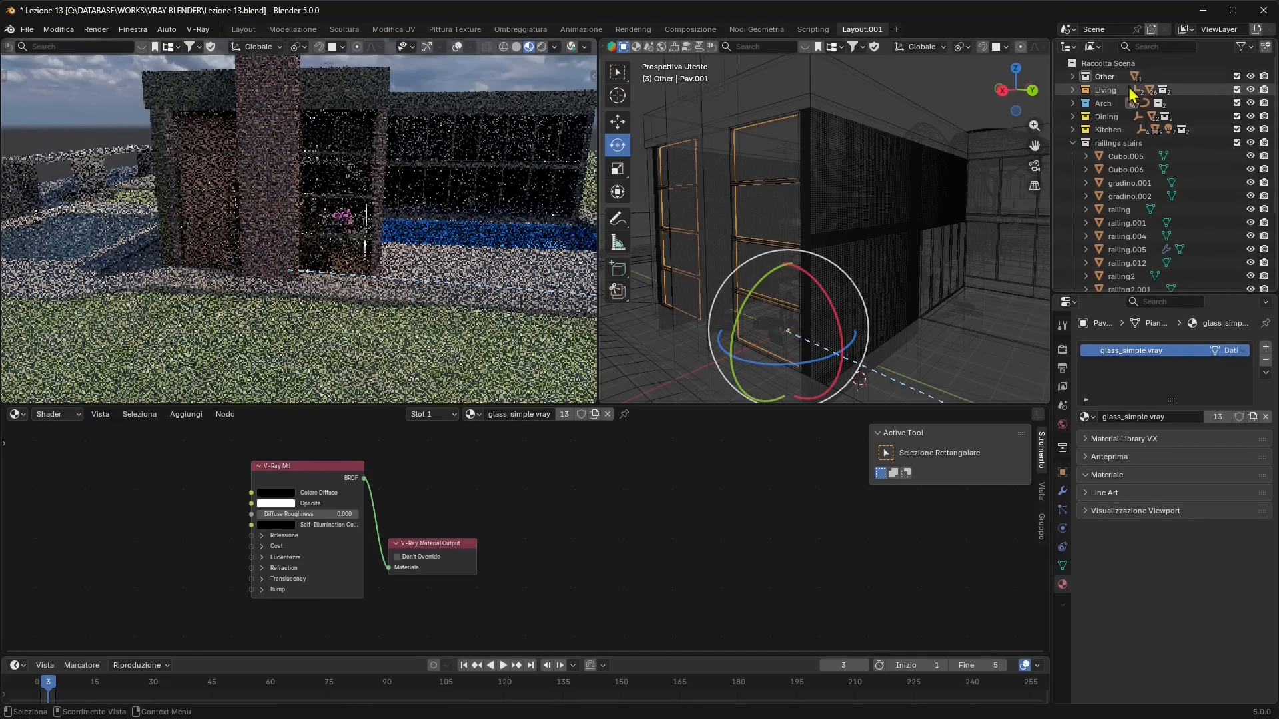
left_click(1238, 89)
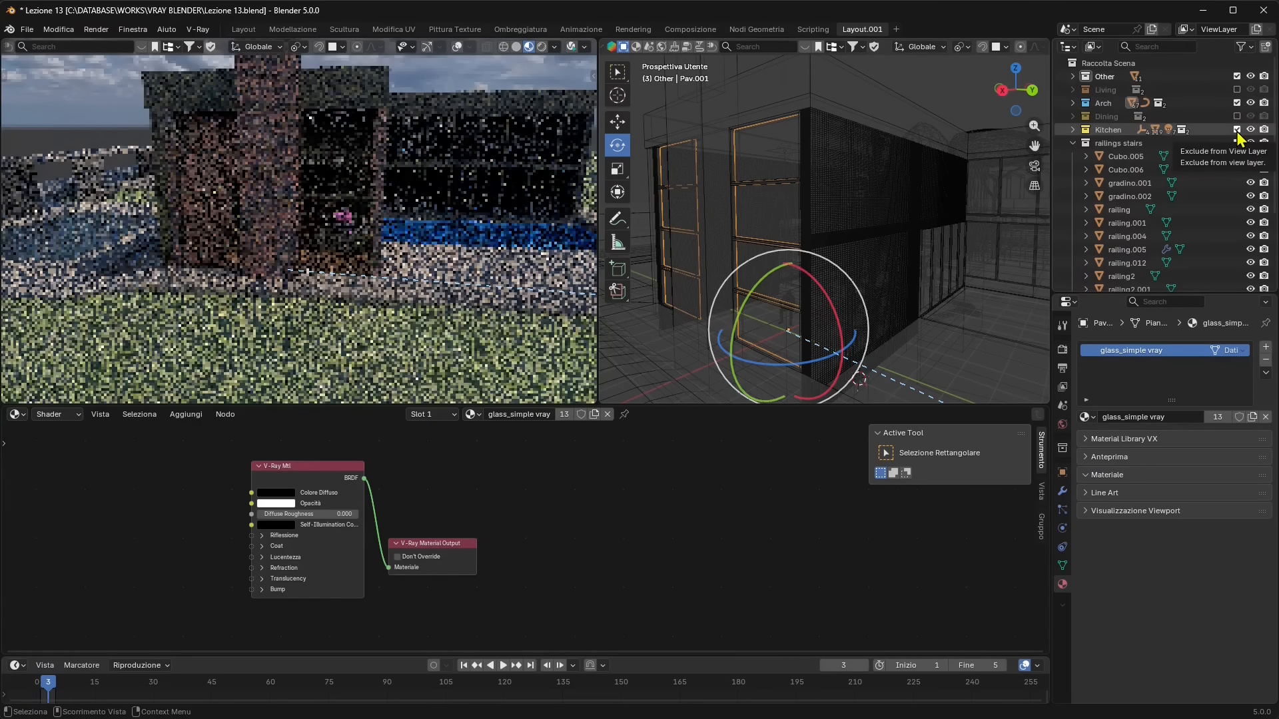
left_click(1237, 130)
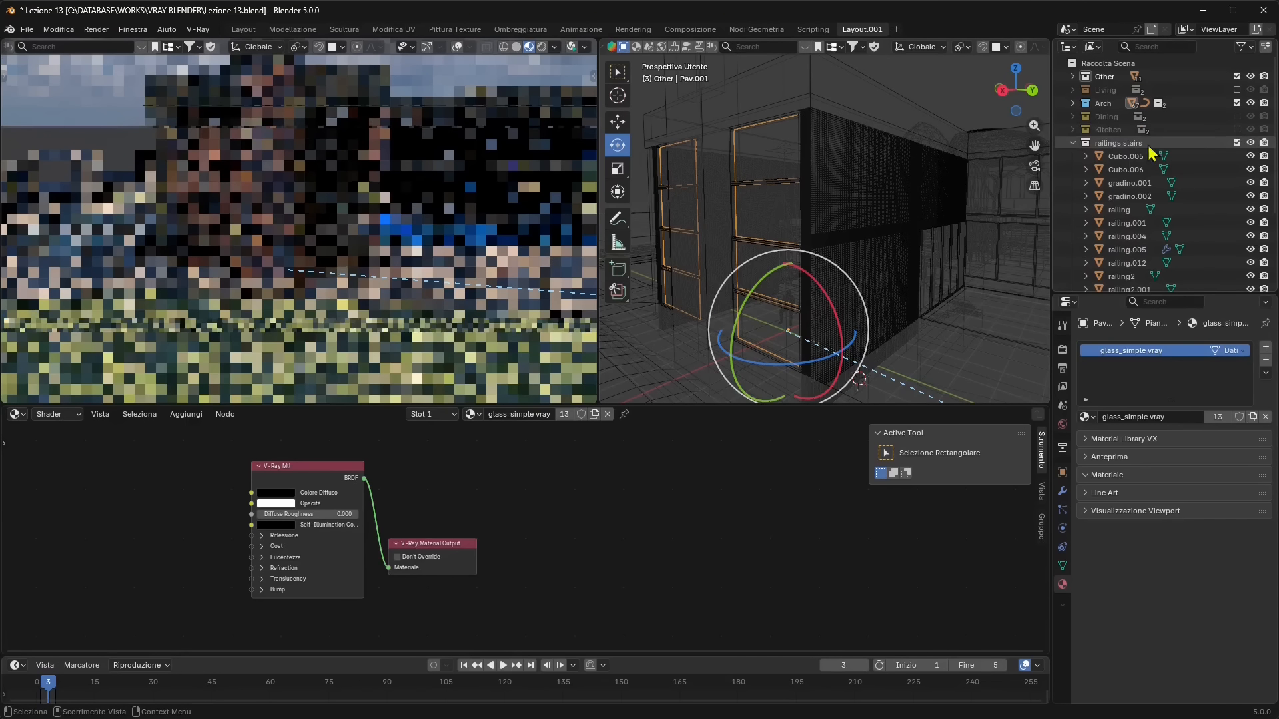
left_click(1073, 144)
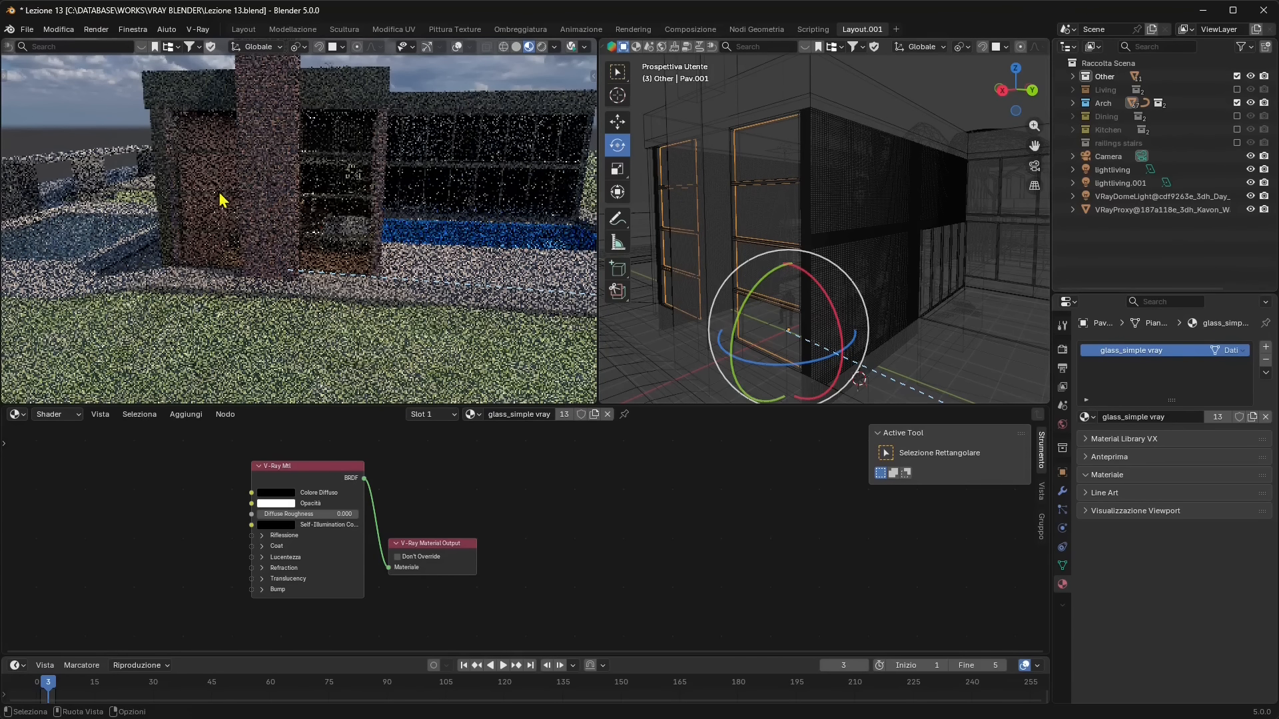
Hide the two interior lights lightliving and lightliving.001 in the viewport.
middle_click_drag(257, 242, 351, 174)
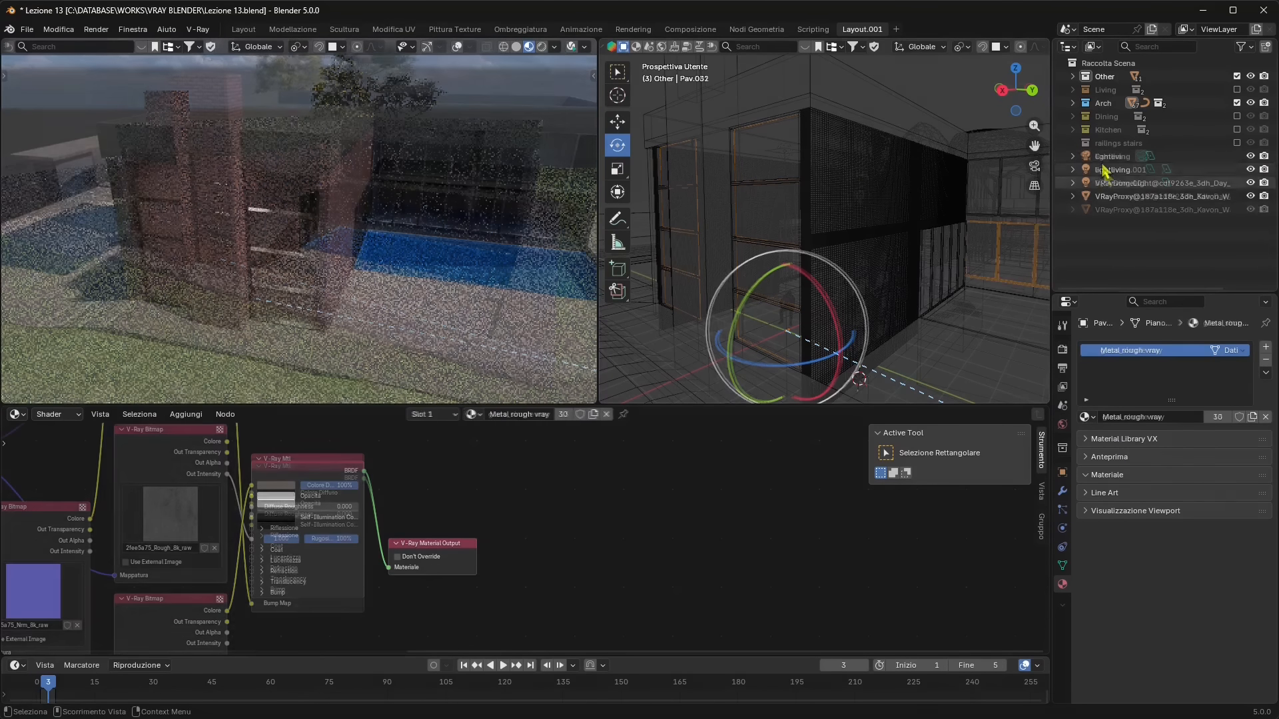
left_click(1125, 158)
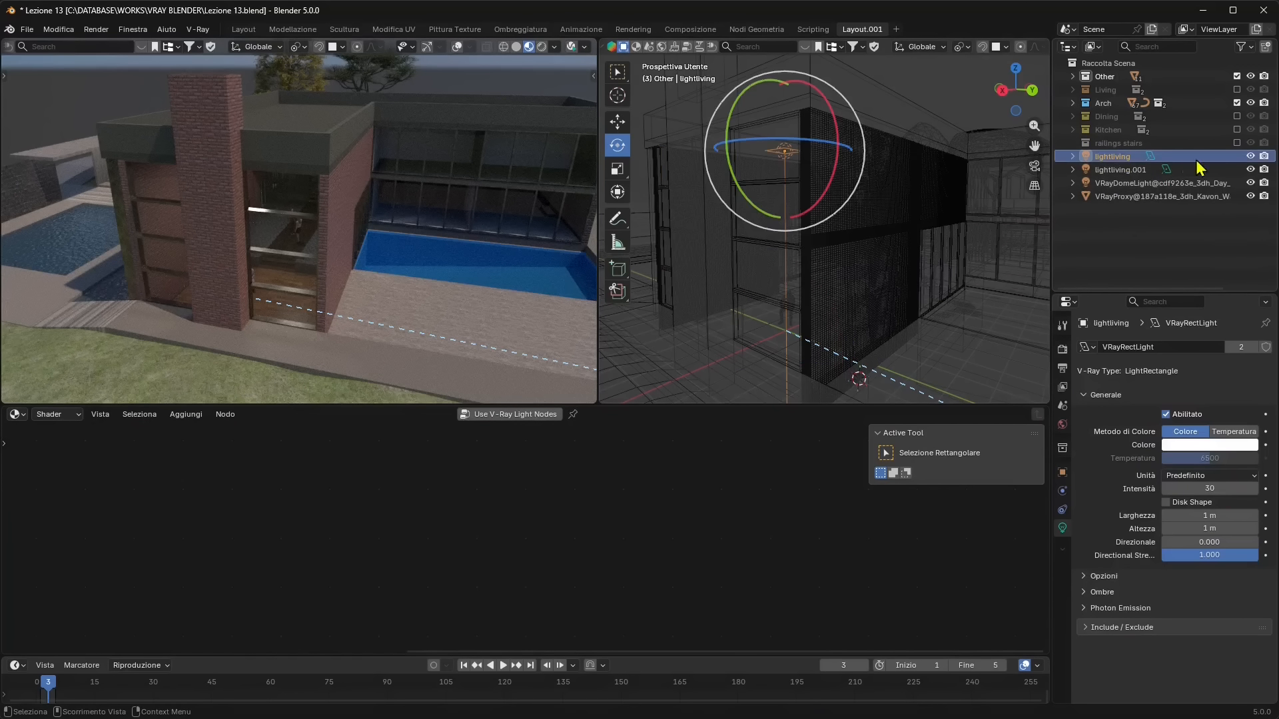
left_click_drag(1250, 157, 1250, 169)
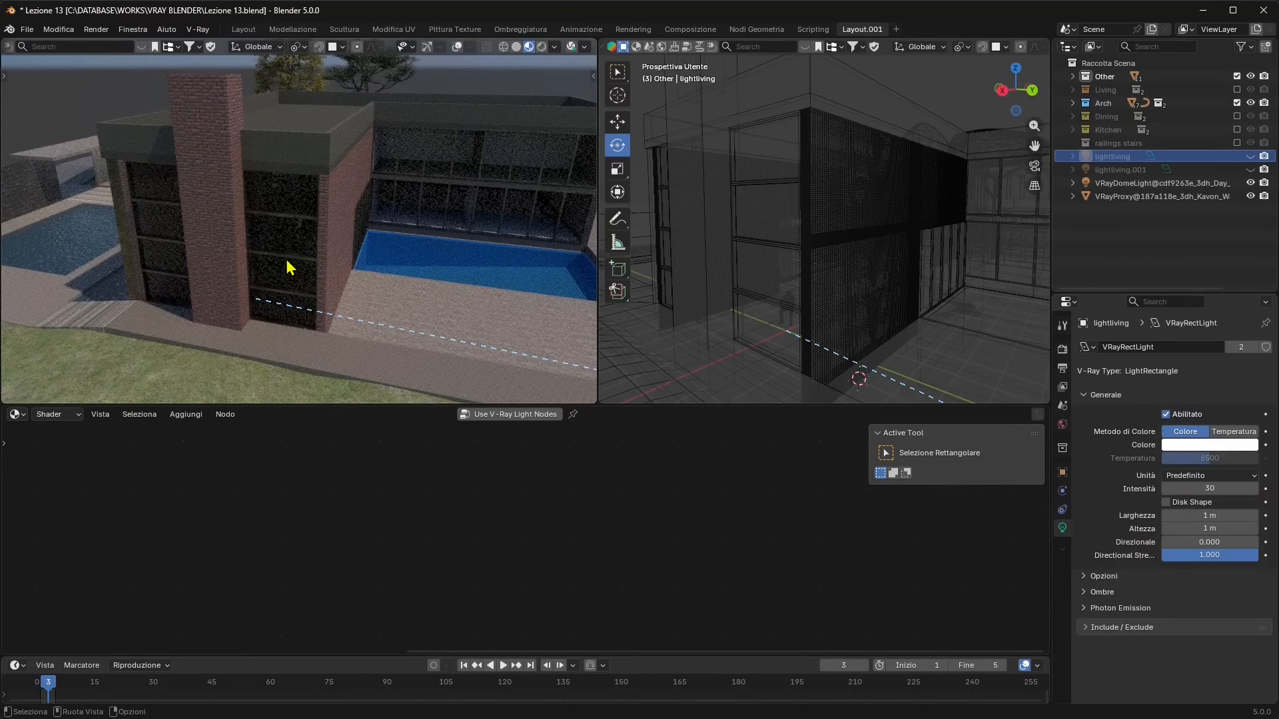
middle_click_drag(299, 277, 353, 196)
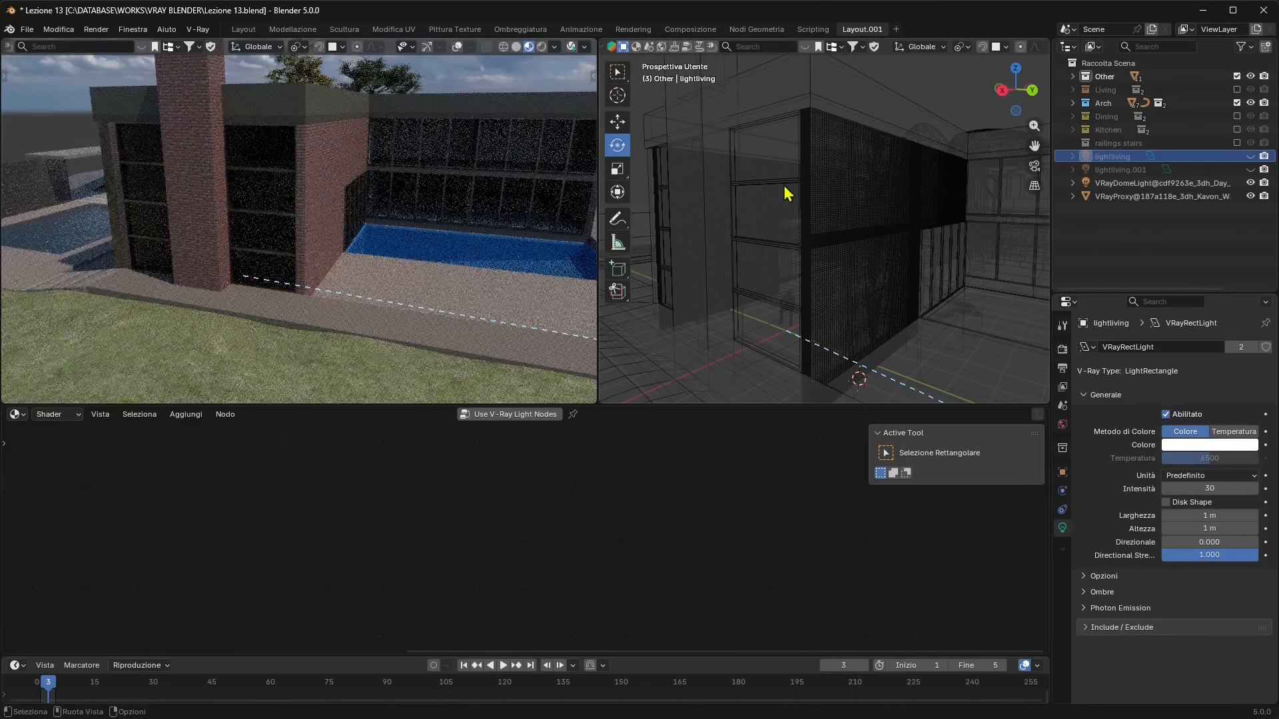
Select the glazing beside the brick wall and set the refraction colour of its glass_simple vray material to black.
left_click(739, 164)
middle_click_drag(314, 572, 457, 576)
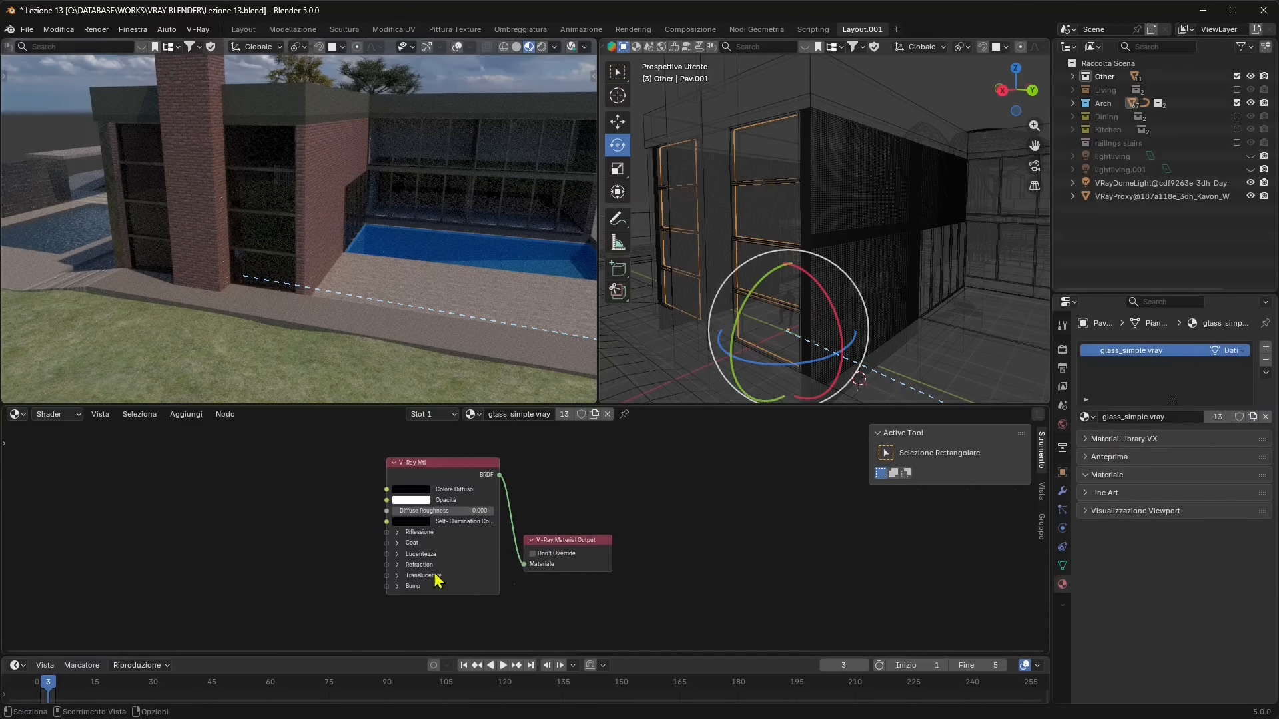
scroll(446, 566, "up", 3)
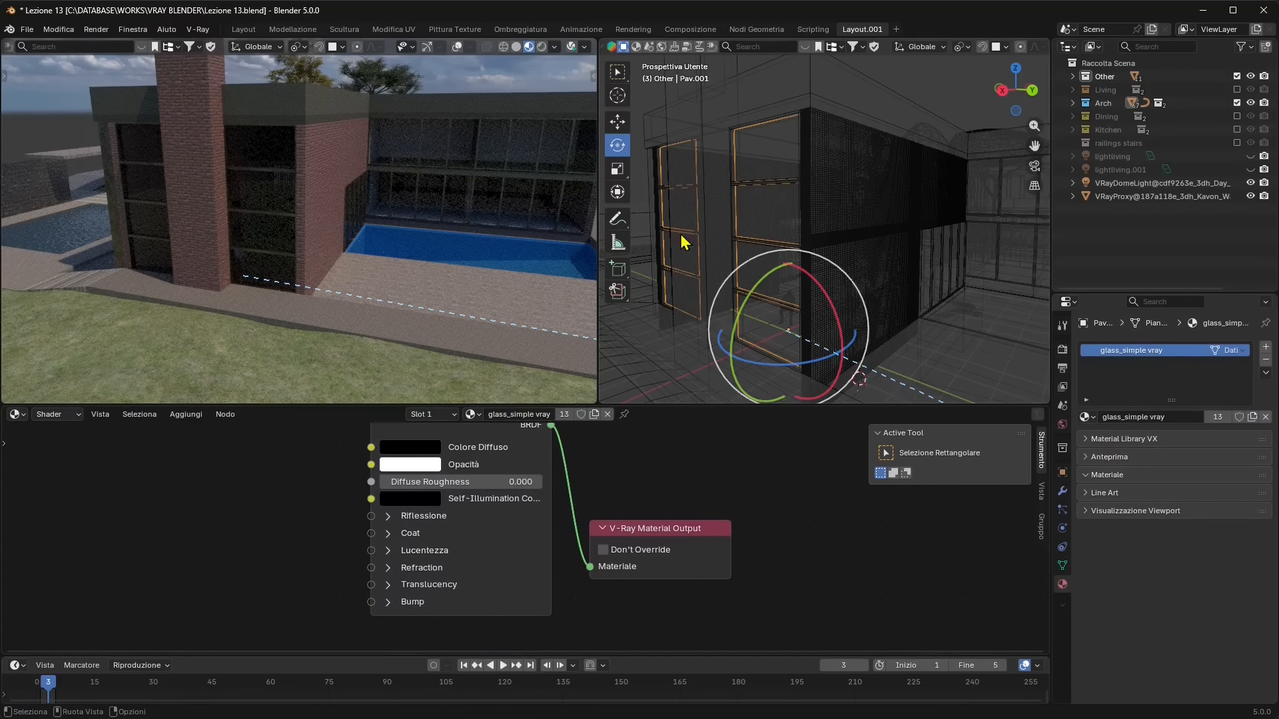
left_click(389, 572)
middle_click_drag(469, 606, 488, 566)
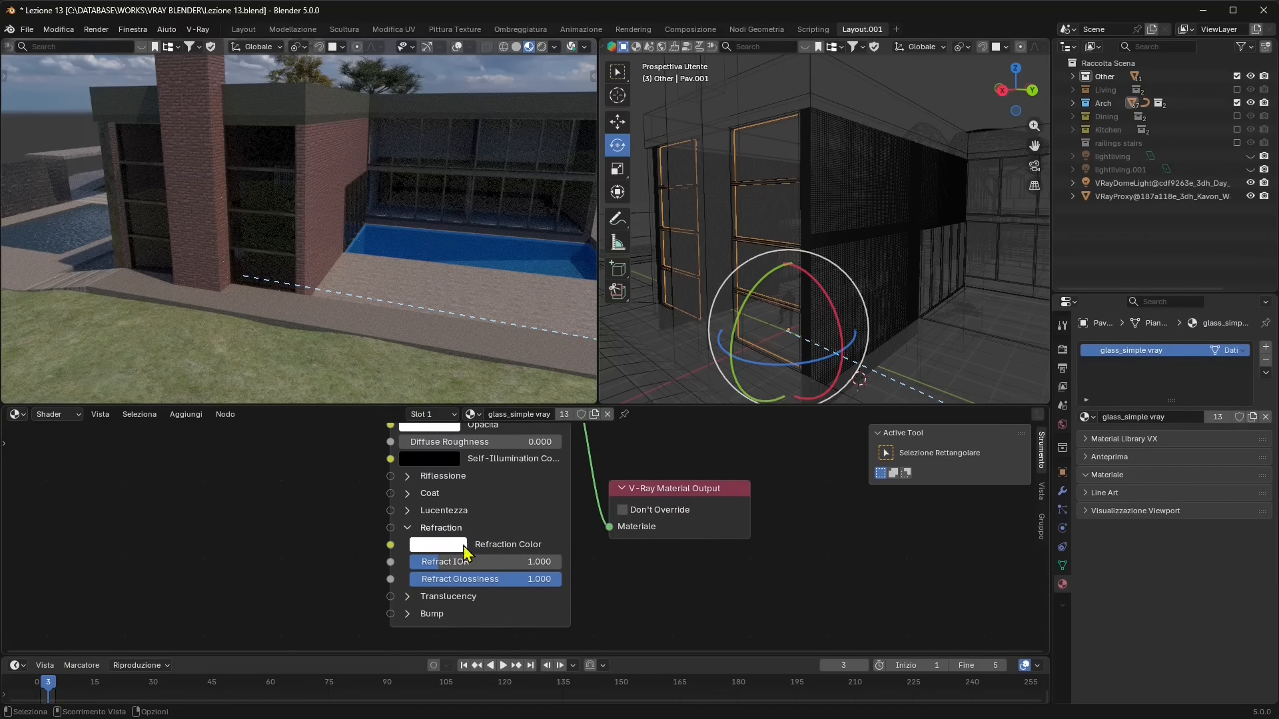
left_click(443, 547)
left_click_drag(551, 331, 553, 413)
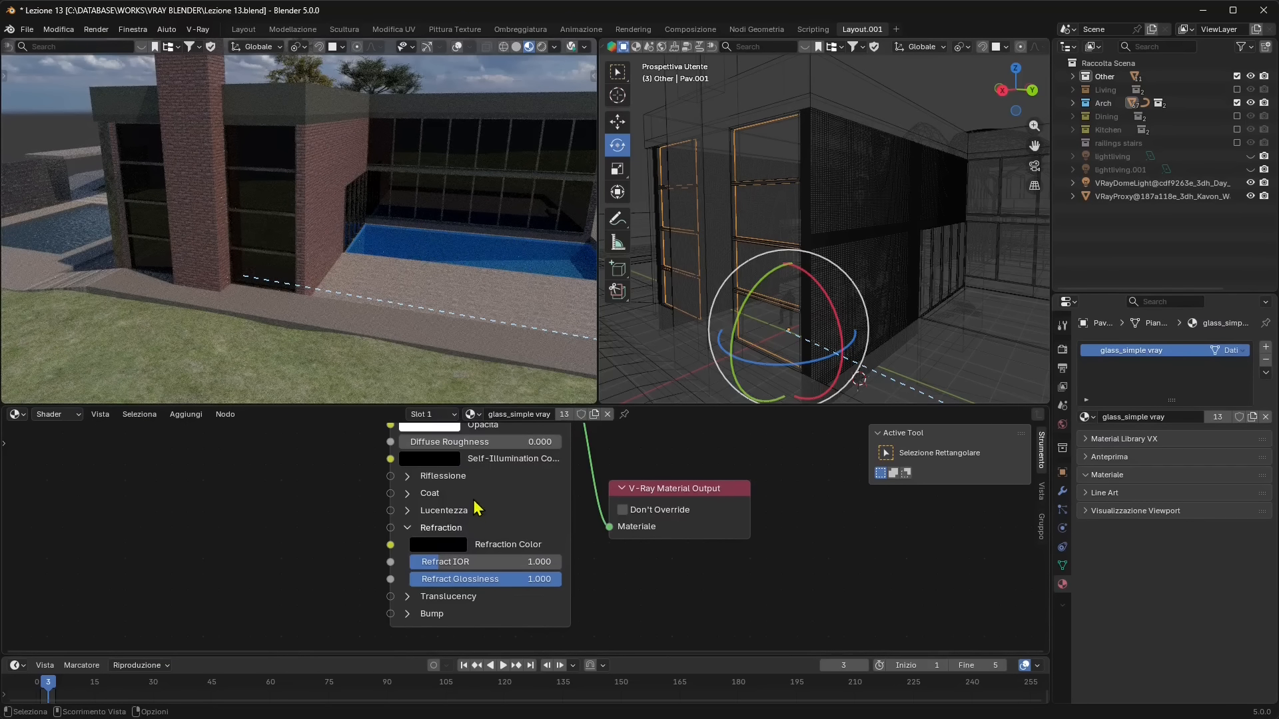
Change the glass material's diffuse colour to a pale blue-green.
middle_click_drag(408, 512, 425, 588)
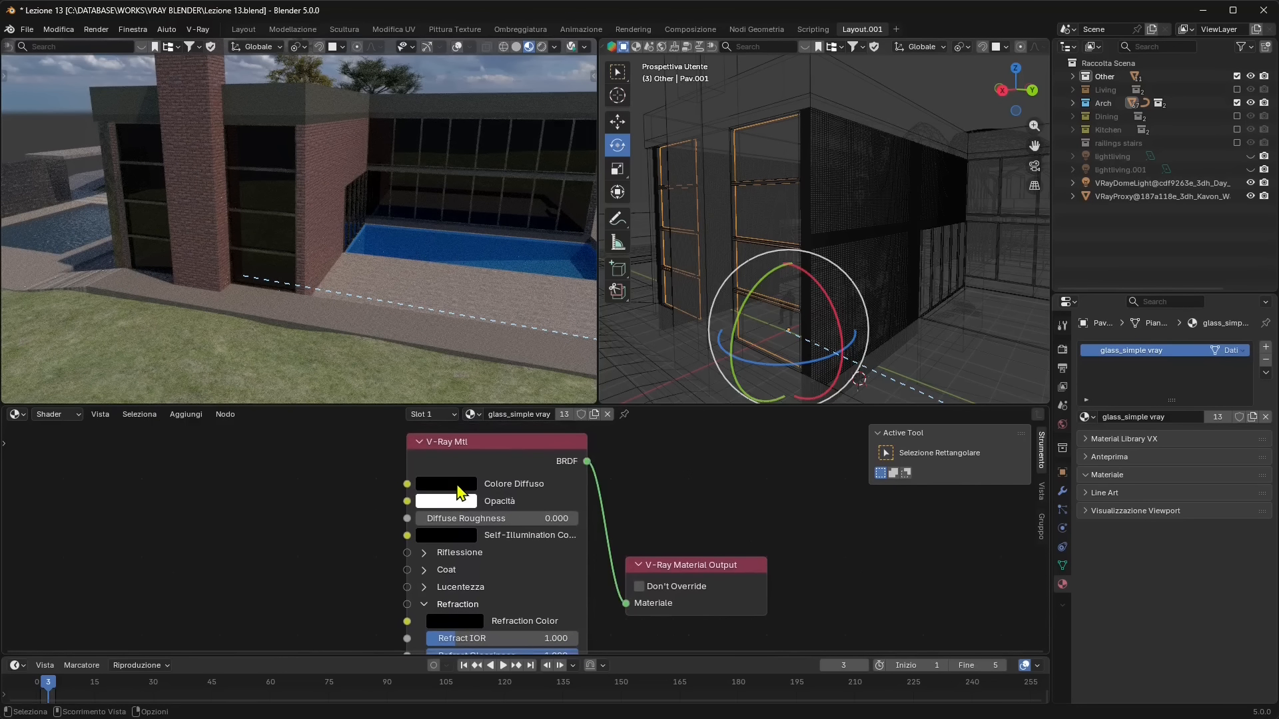
left_click(460, 489)
left_click_drag(558, 309, 559, 288)
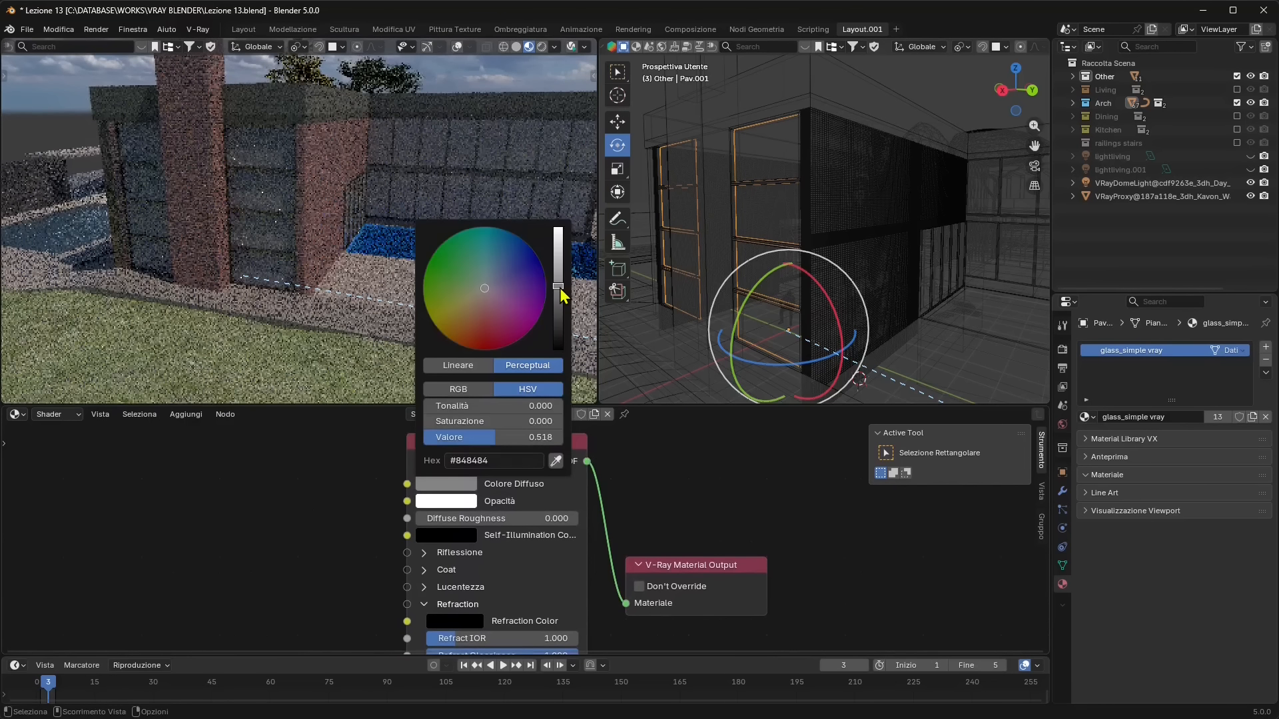
middle_click_drag(533, 556, 584, 507)
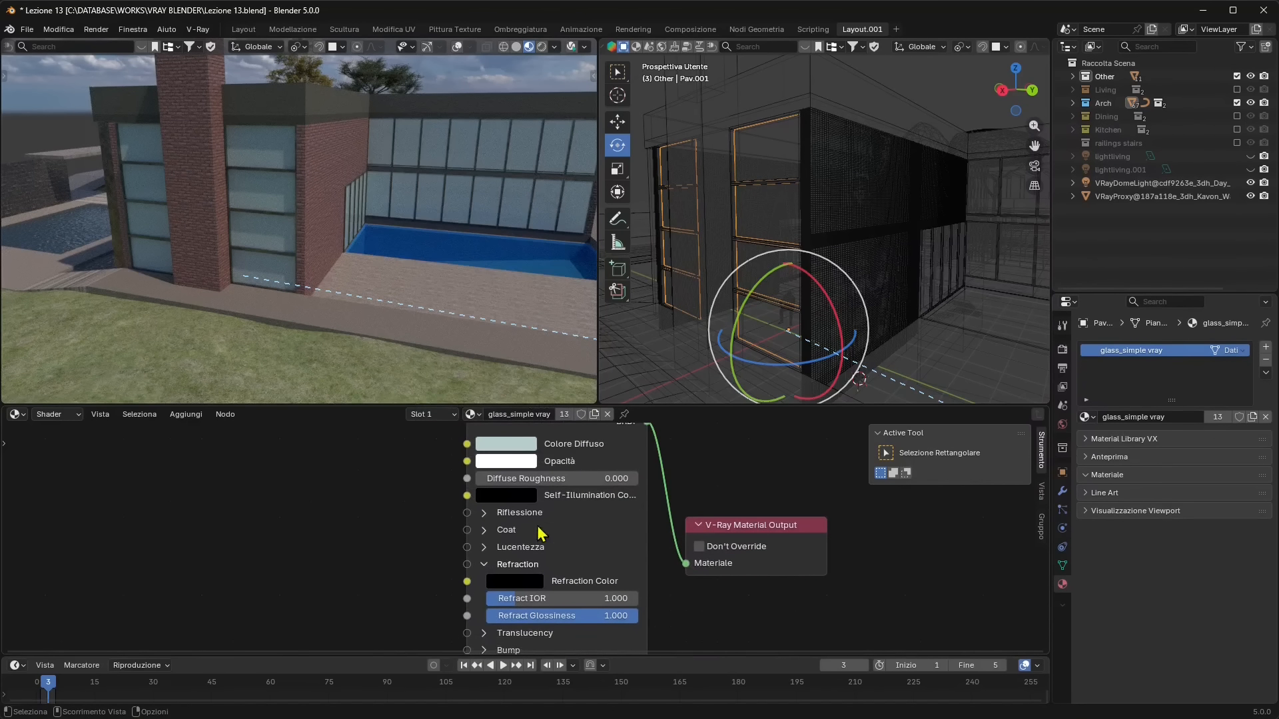
Set the glass material's reflection metalness to 0.913 and check the glazing from around the house.
left_click(497, 517)
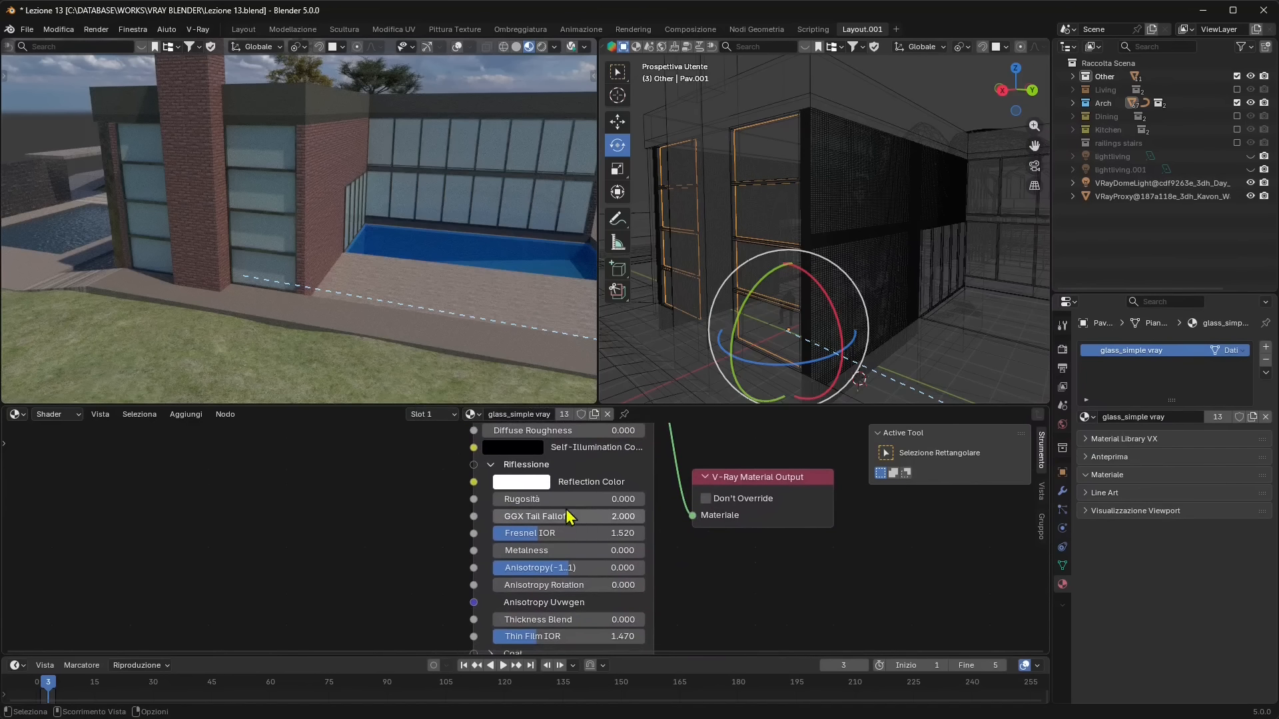
left_click_drag(545, 550, 631, 551)
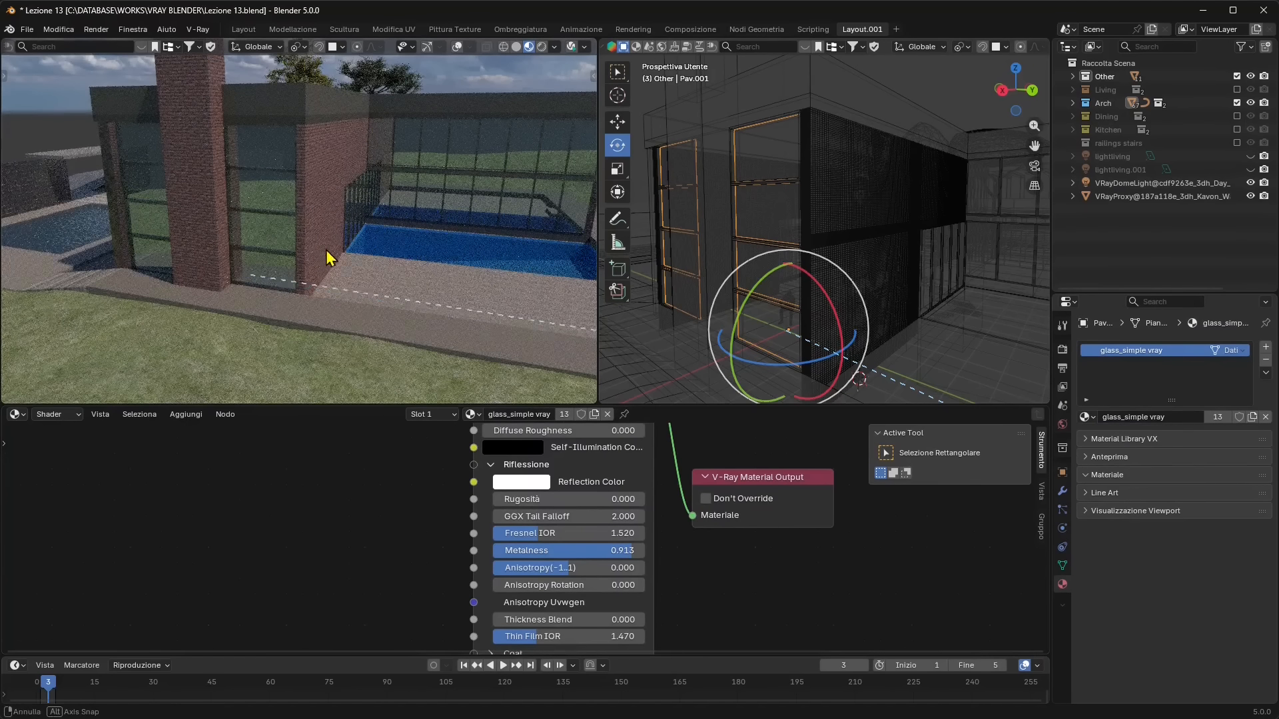
scroll(368, 236, "down", 4)
middle_click_drag(349, 253, 379, 254)
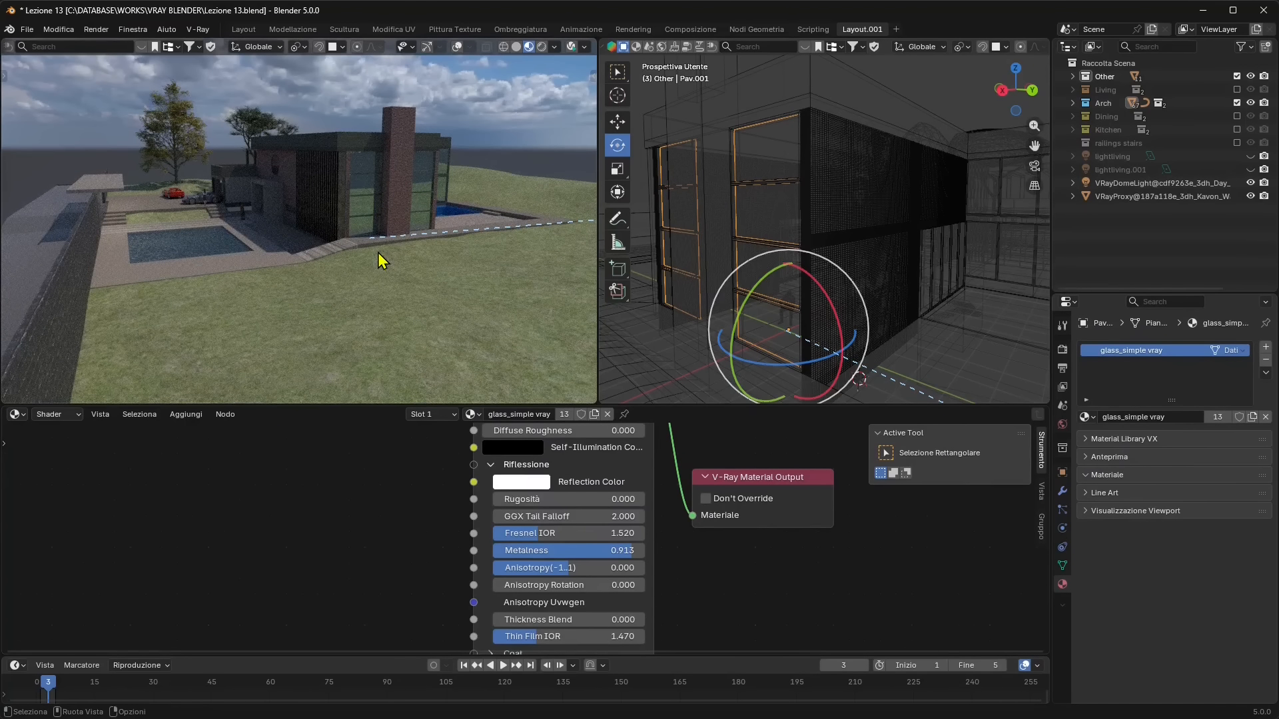
middle_click_drag(236, 230, 283, 239)
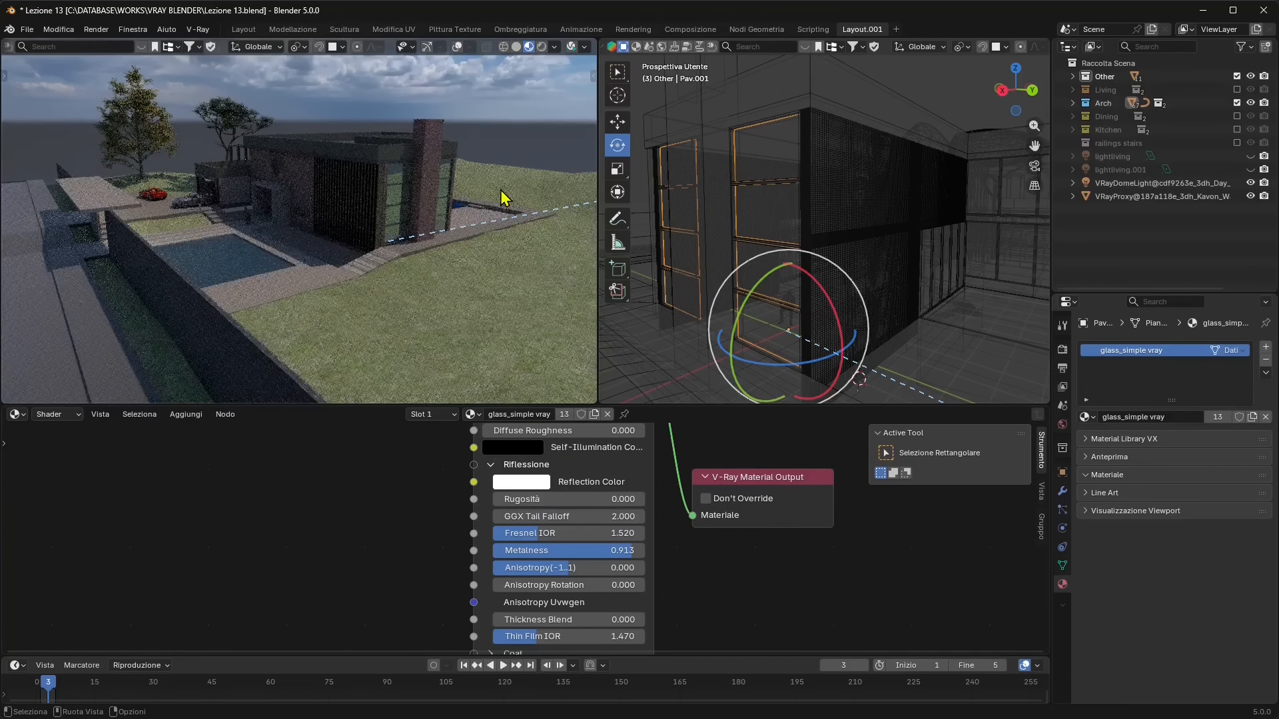
middle_click_drag(385, 213, 379, 301)
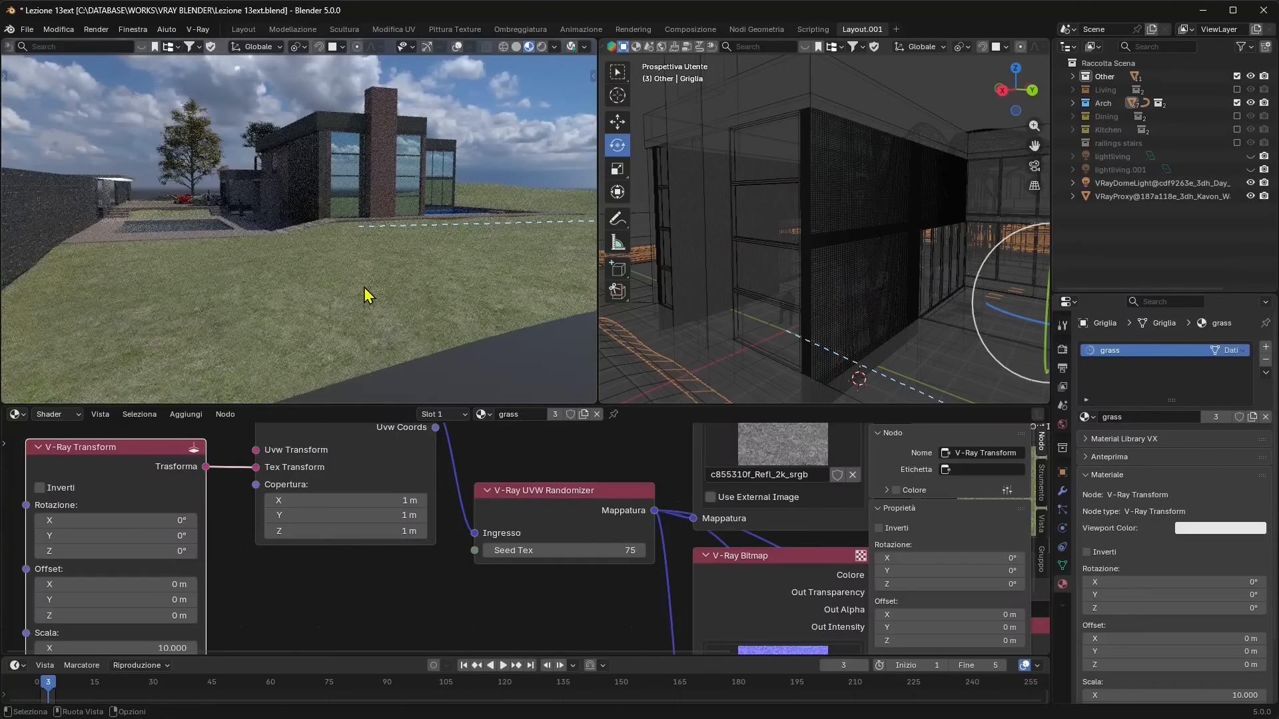
Select the steps beside the house and the surrounding lawn to show their materials.
middle_click_drag(371, 294, 285, 267)
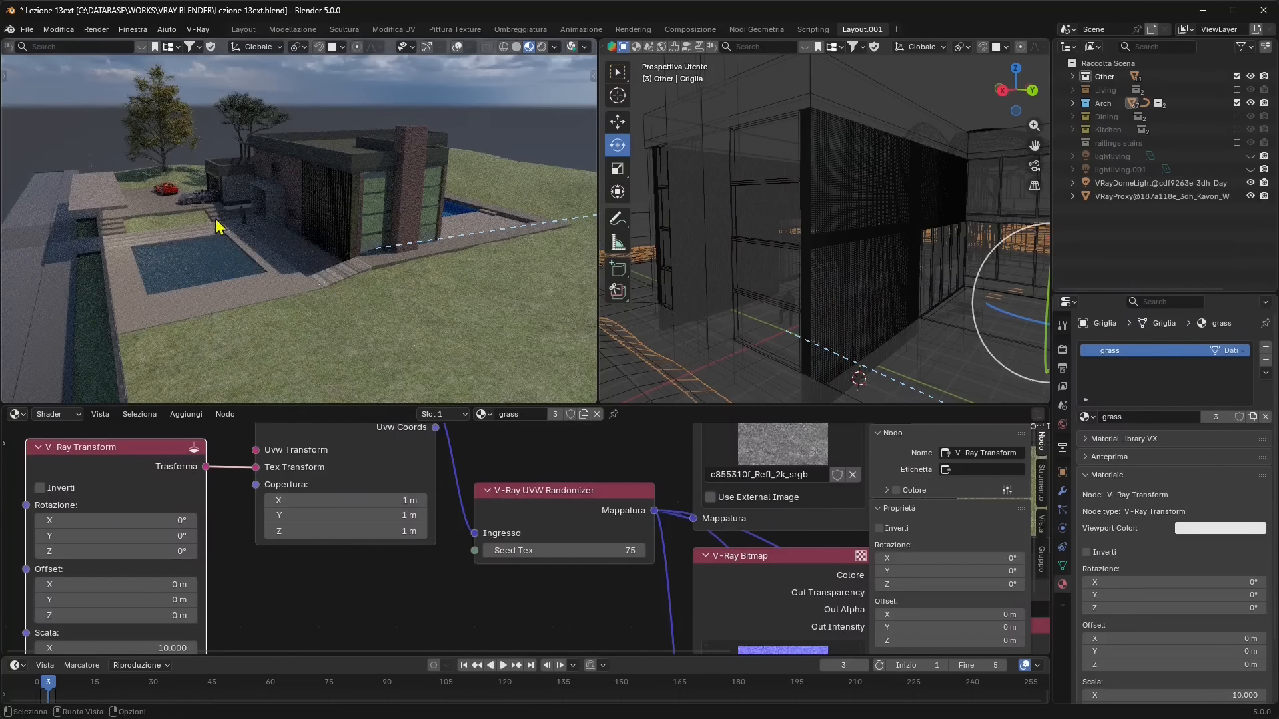
left_click(353, 276)
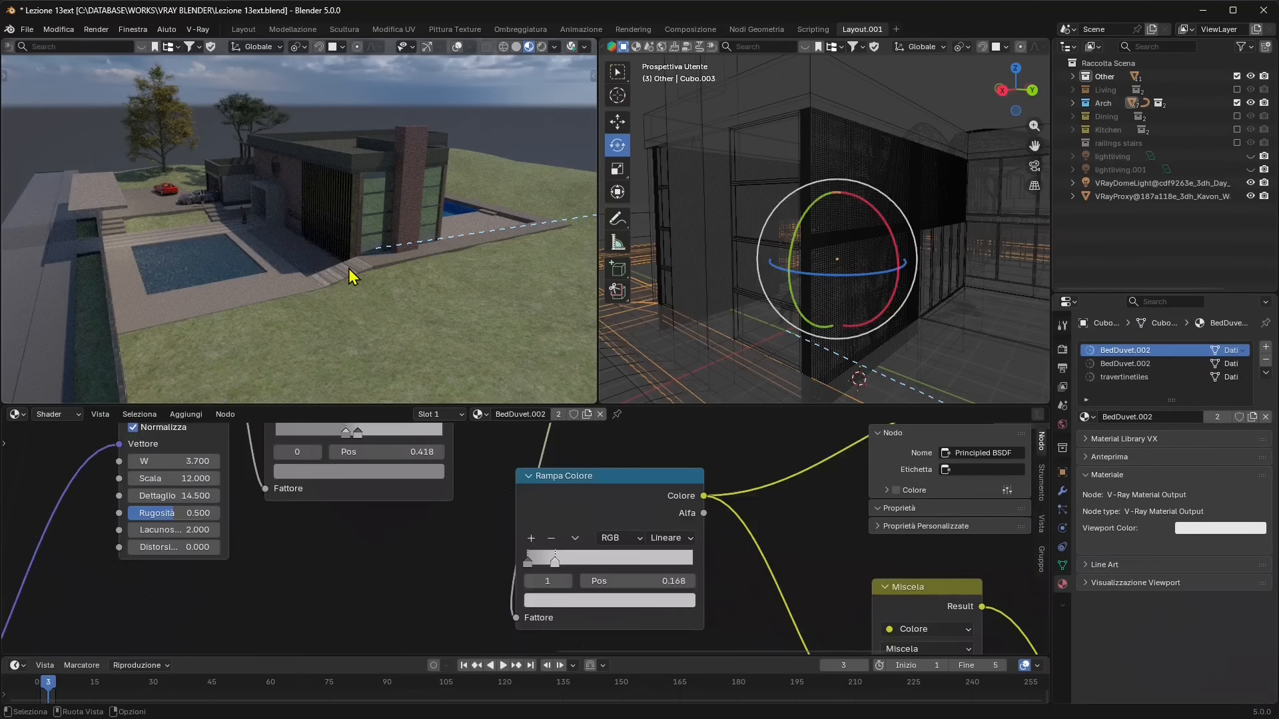
middle_click_drag(417, 320, 342, 323)
left_click(343, 322)
scroll(394, 519, "down", 2)
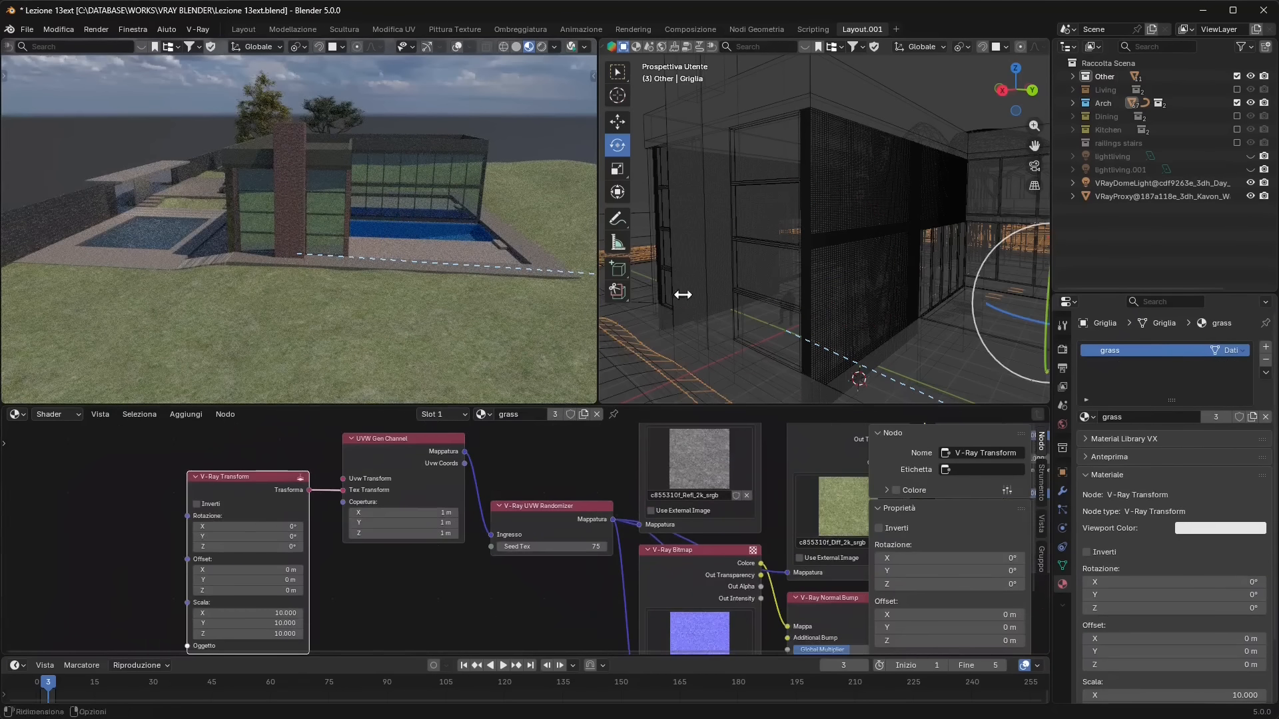
Select the adjoining lawn patch in the wireframe view and examine the node tree of its grass material.
scroll(802, 279, "down", 8)
middle_click_drag(795, 298, 750, 321)
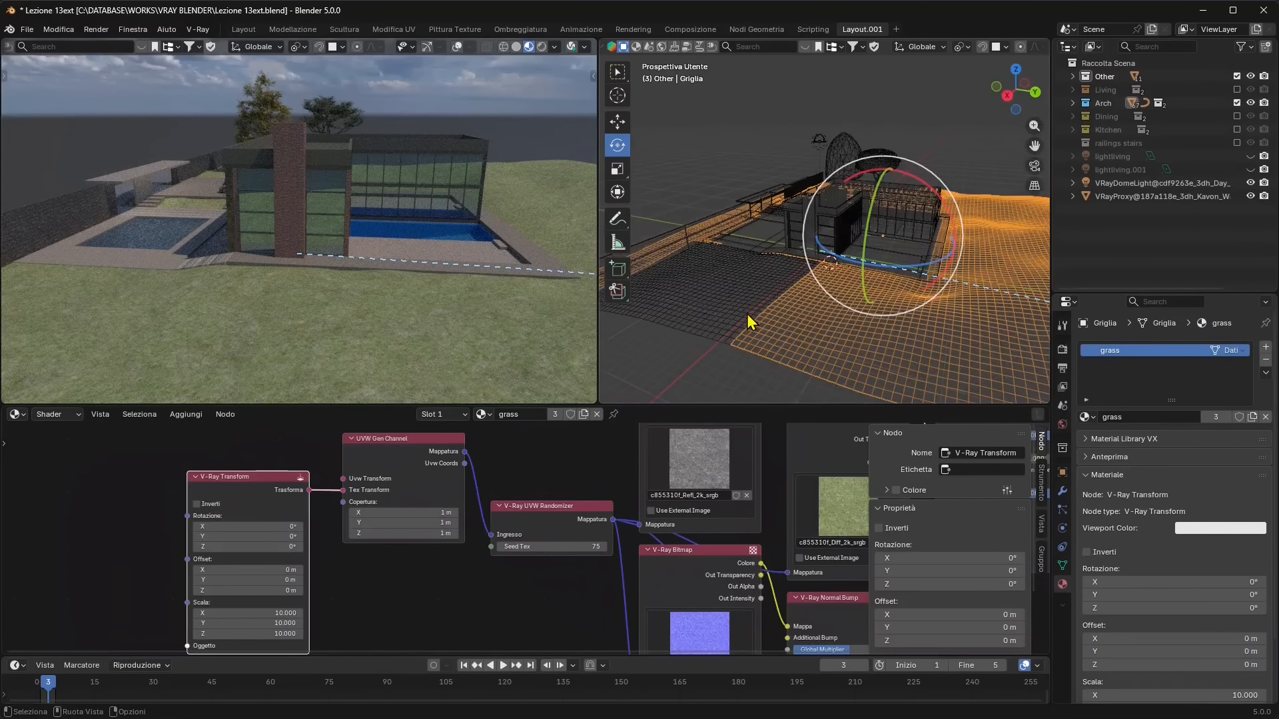
left_click(751, 303)
scroll(491, 552, "down", 6)
middle_click_drag(705, 470, 611, 515)
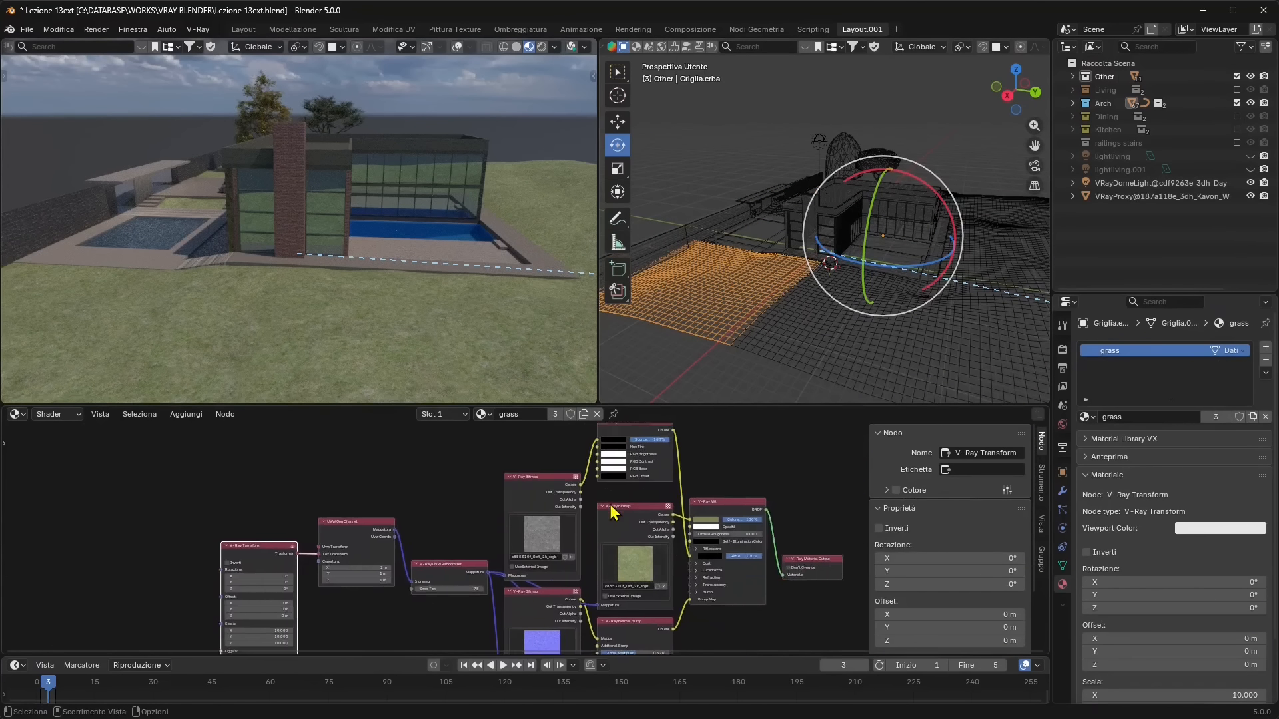
scroll(613, 554, "down", 2)
scroll(613, 554, "up", 5)
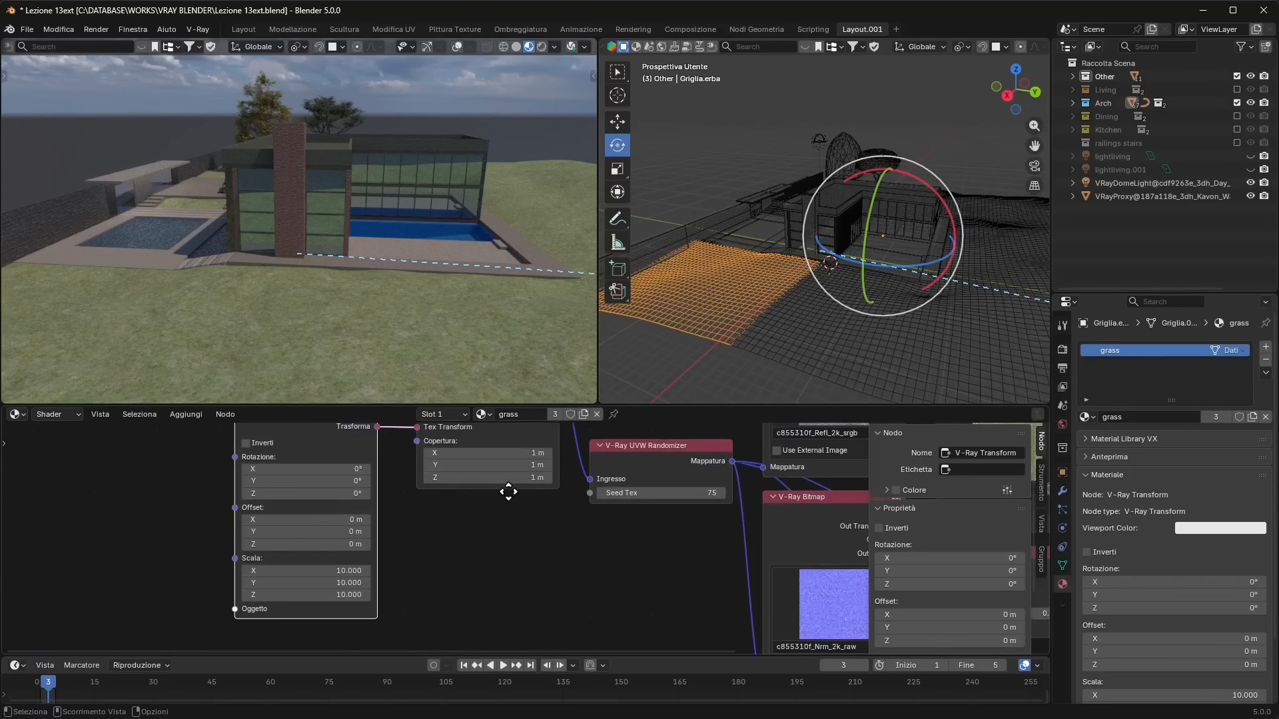
Reposition the grass material's V-Ray UVW Randomizer node and set its Seed Tex to 37.
mouse_move(662, 503)
left_mouse_down()
mouse_move(657, 468)
mouse_move(658, 479)
left_mouse_up()
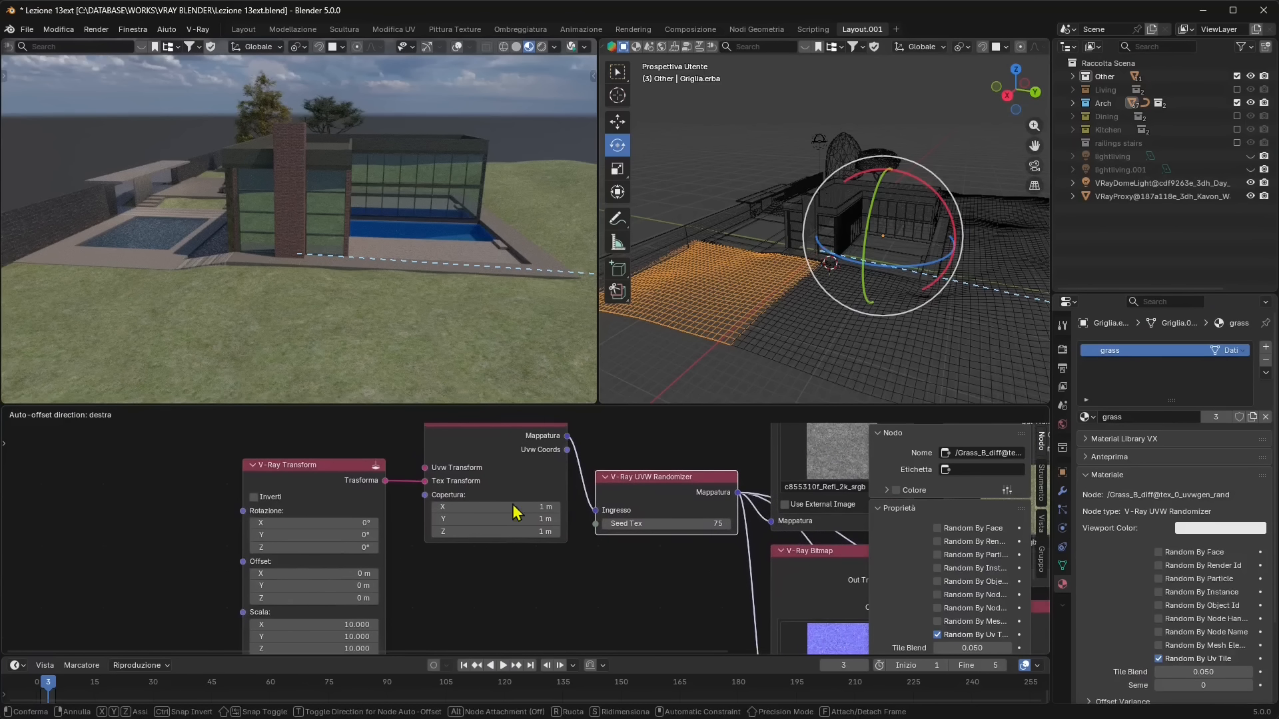
left_click_drag(697, 524, 659, 525)
middle_click_drag(356, 503, 447, 458)
scroll(452, 577, "up", 3)
middle_click_drag(469, 578, 535, 502)
scroll(519, 523, "up", 4)
scroll(500, 535, "down", 9)
middle_click_drag(538, 451, 532, 543)
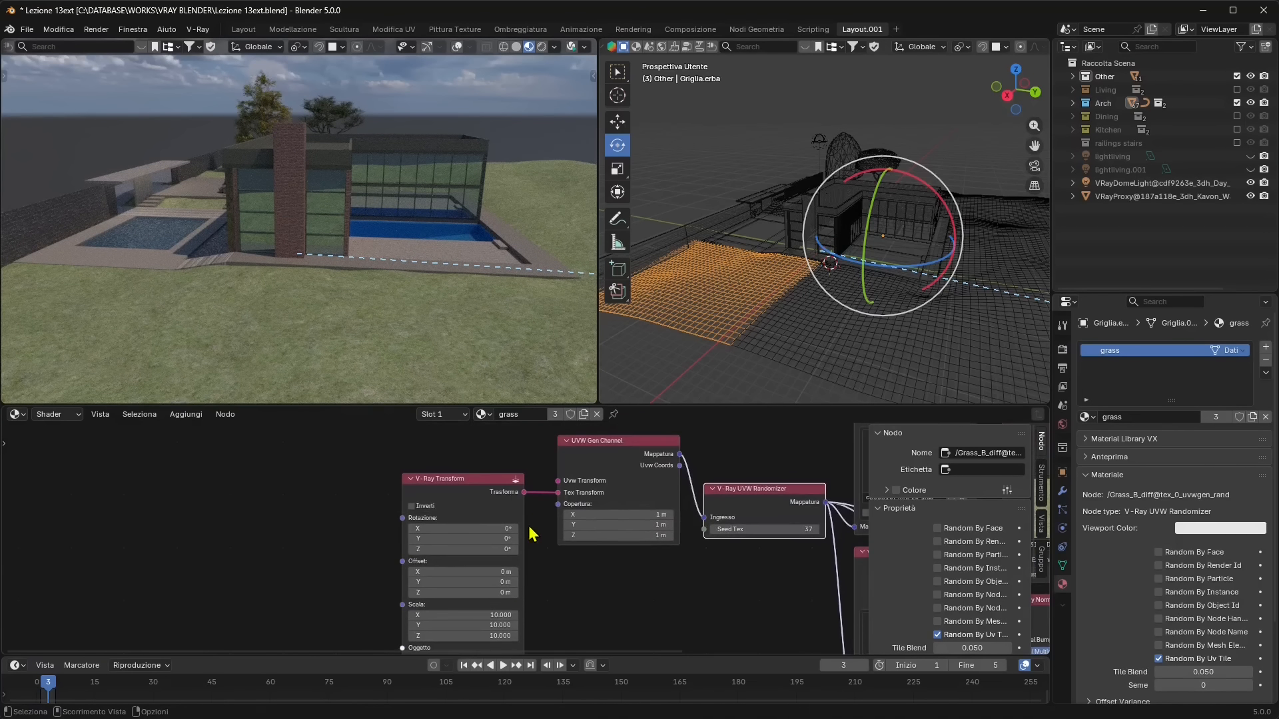
Move the V-Ray Transform node farther from the UVW Gen Channel node and examine its scale values.
left_click_drag(478, 484, 415, 487)
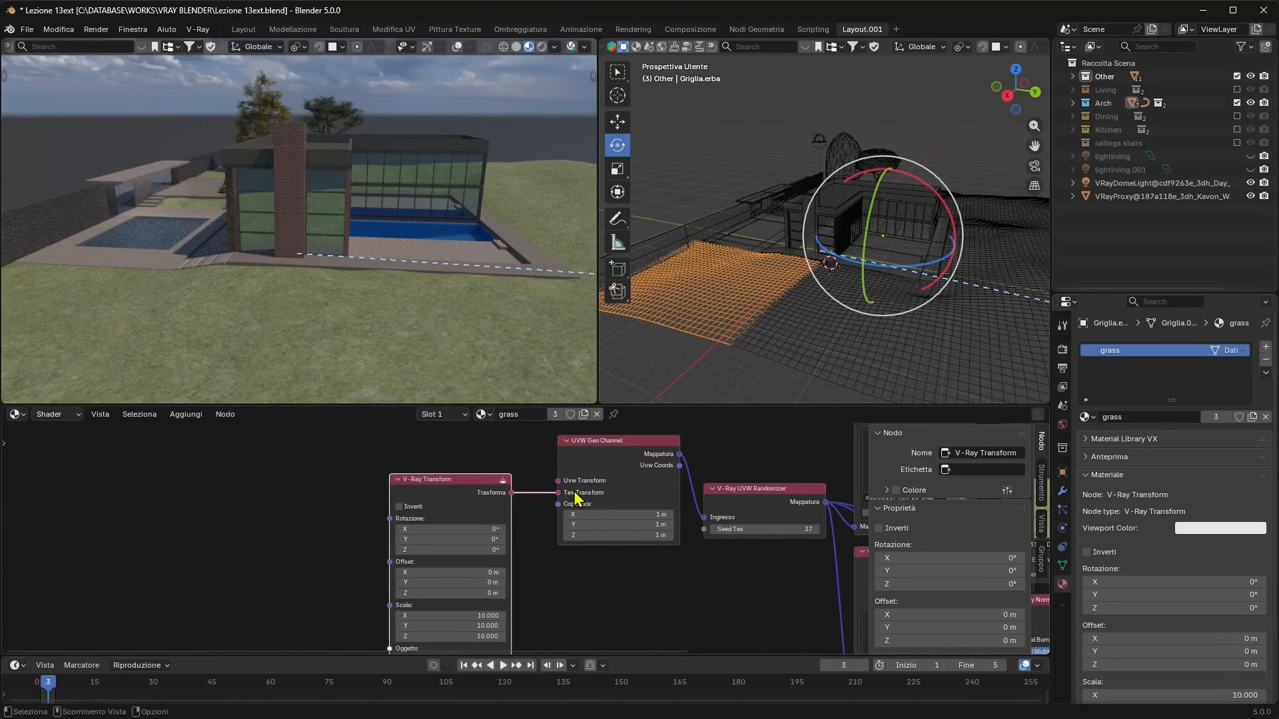
middle_click_drag(523, 631, 532, 537)
scroll(508, 547, "up", 5)
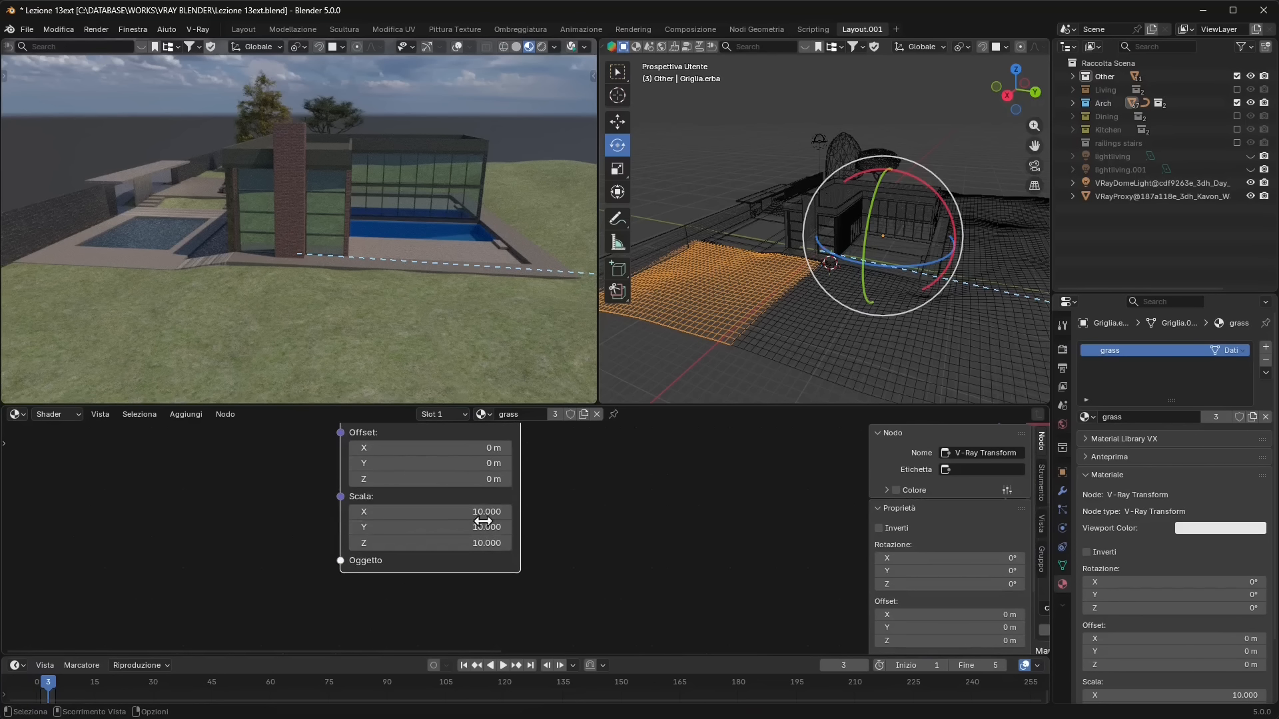
Select the pool water and examine the noise and bump nodes of its V-Ray material.
middle_click_drag(277, 251, 300, 295)
middle_click_drag(765, 277, 848, 293)
left_click(723, 233)
left_click(740, 233)
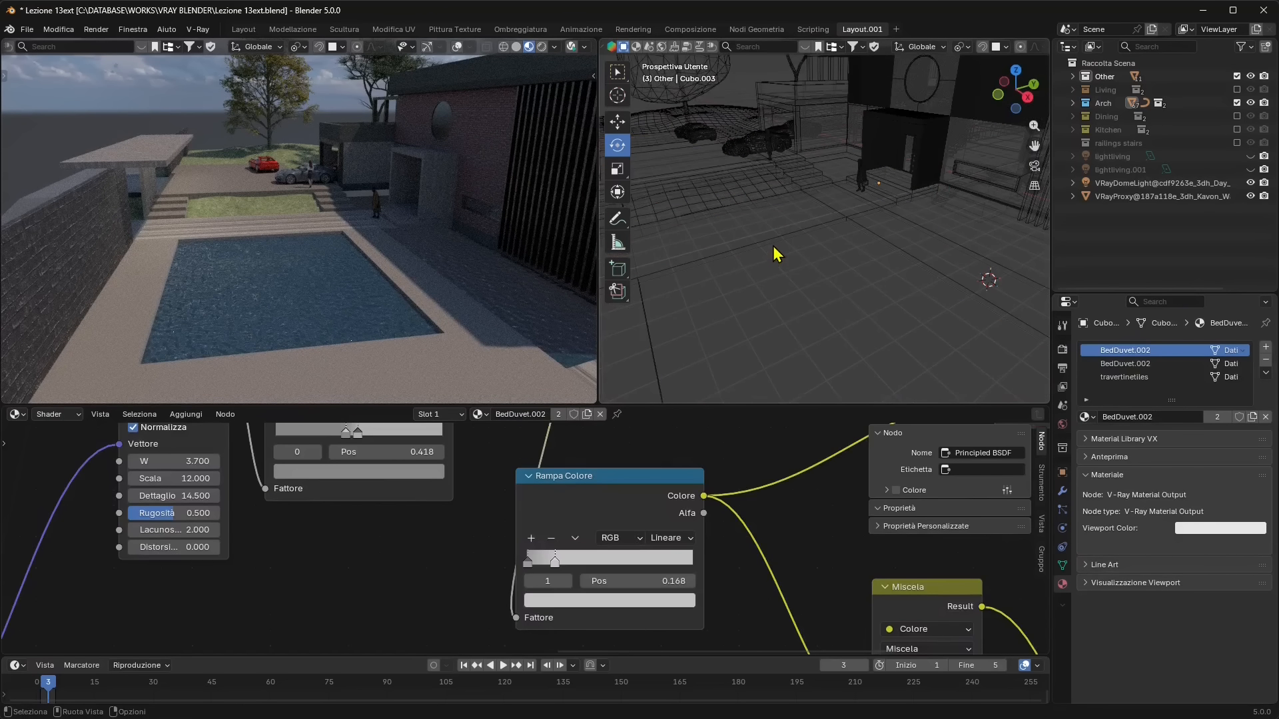
left_click(270, 274)
middle_click_drag(855, 297, 819, 288)
key("Home")
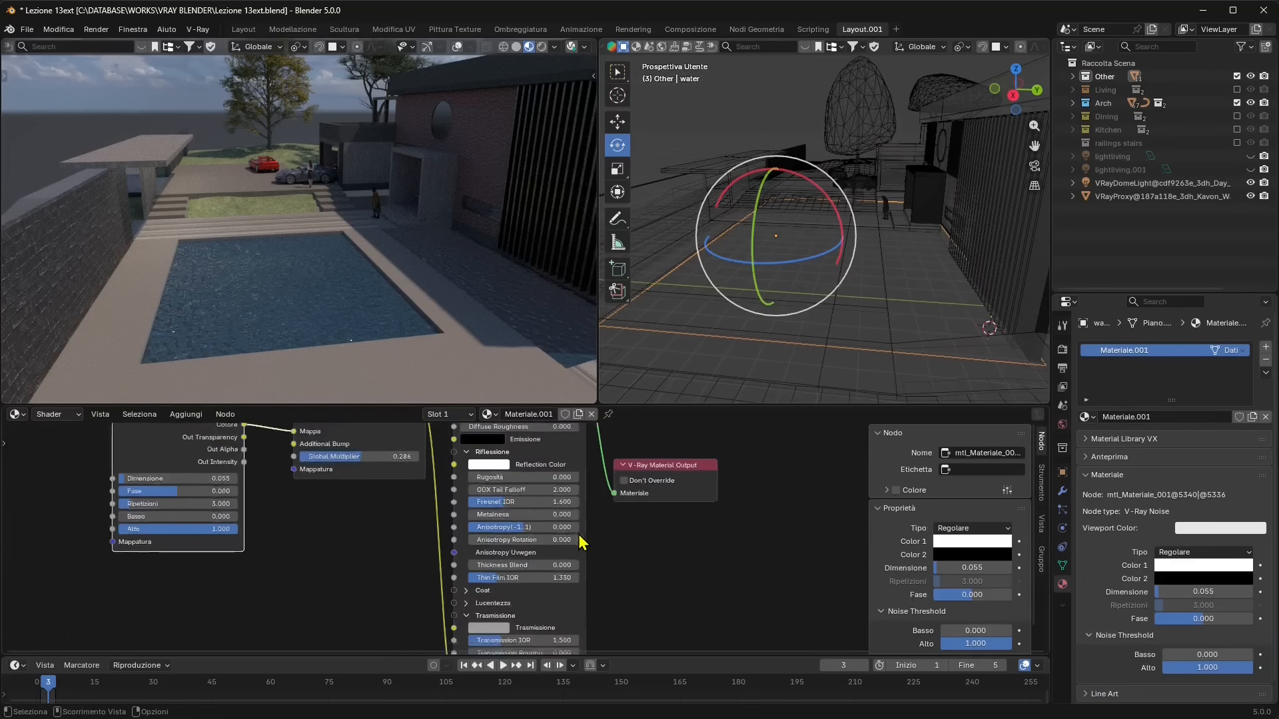
middle_click_drag(341, 300, 306, 287)
middle_click_drag(425, 508, 409, 534, "shift")
scroll(526, 510, "up", 1)
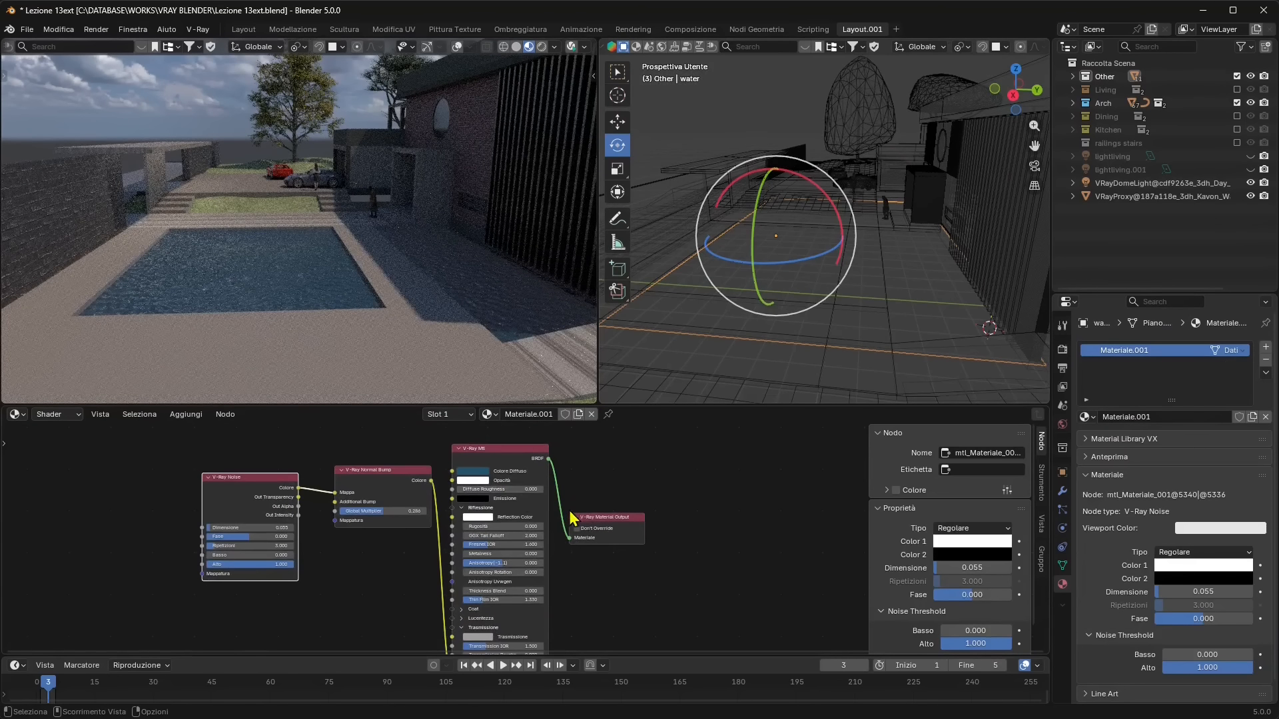
Rearrange the water material's Material Output, V-Ray Mtl and V-Ray Normal Bump nodes, placing the bump node level with the Bump Map input.
left_click_drag(593, 525, 673, 489)
left_click(513, 456)
left_click_drag(526, 447, 608, 465)
middle_click_drag(377, 528, 427, 468)
left_click_drag(427, 454, 469, 594)
middle_click_drag(470, 563, 393, 474)
scroll(441, 472, "up", 4)
left_click_drag(421, 469, 432, 505)
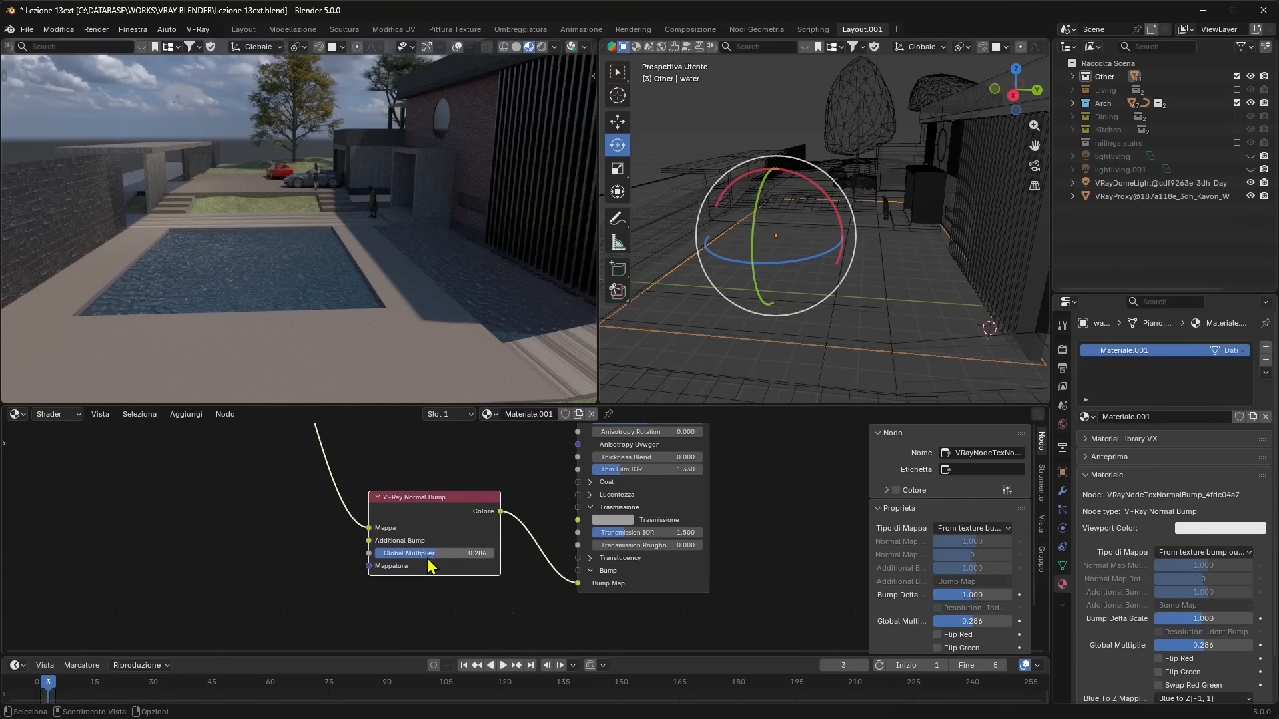
Test the V-Ray Normal Bump's Global Multiplier at 0.1, 0.01 and 0.001, and set it to 0.005.
left_click(456, 553)
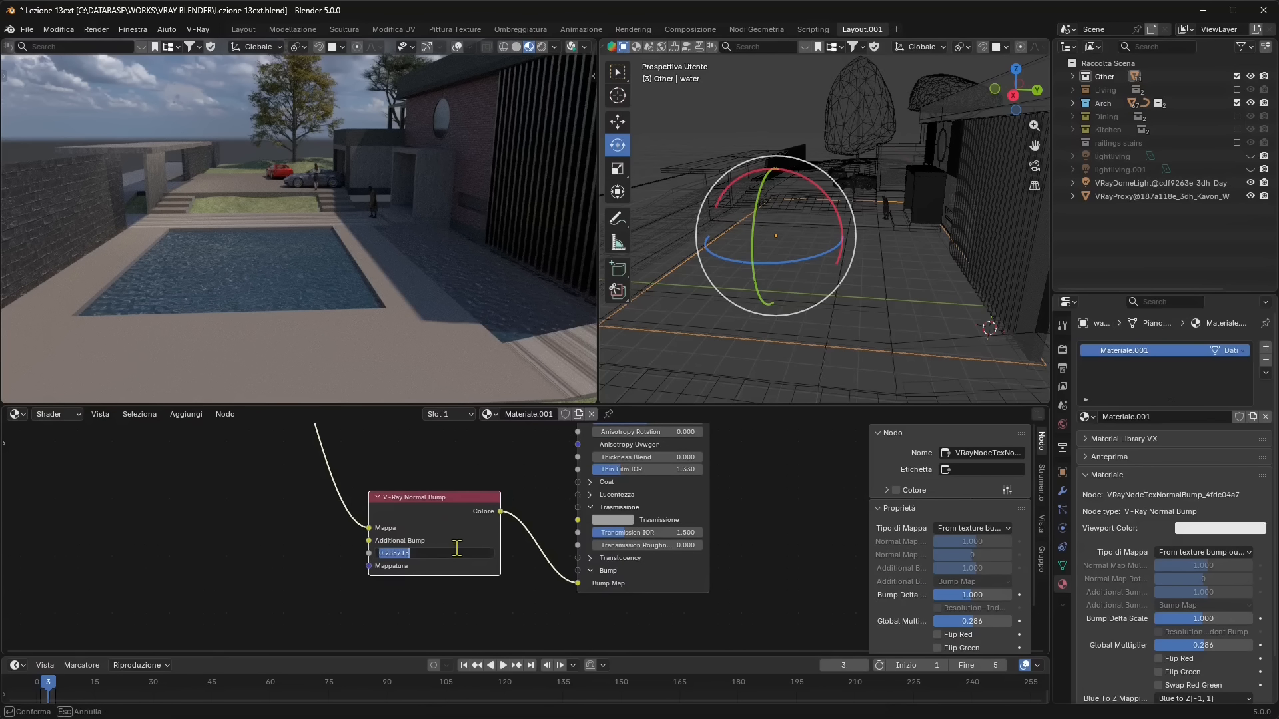
type("0.1")
key("Return")
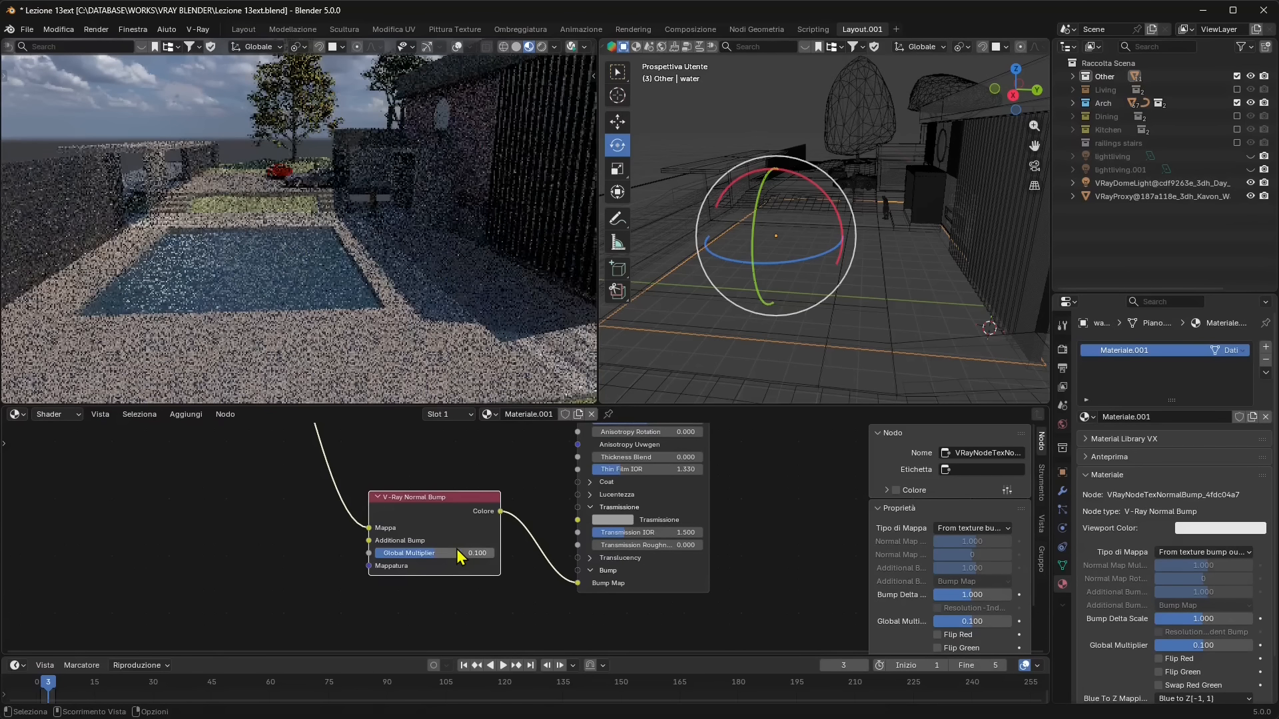
left_click(458, 553)
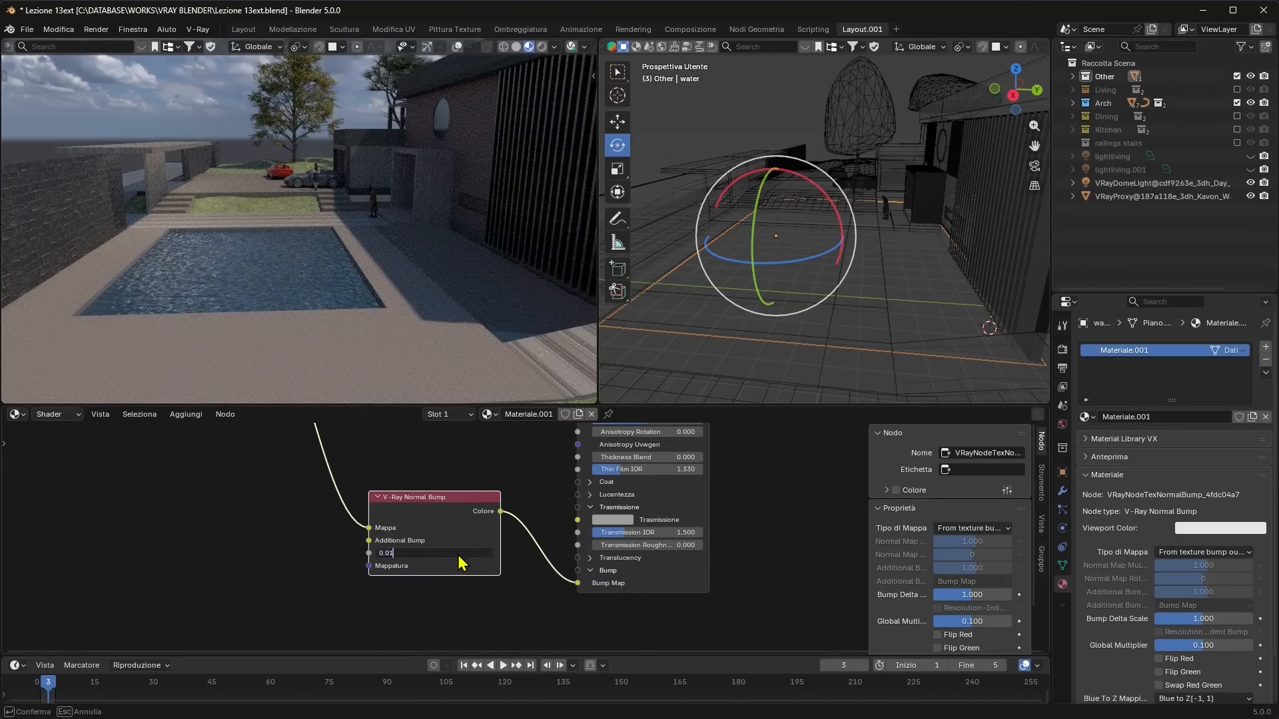
type("0.01")
key("Return")
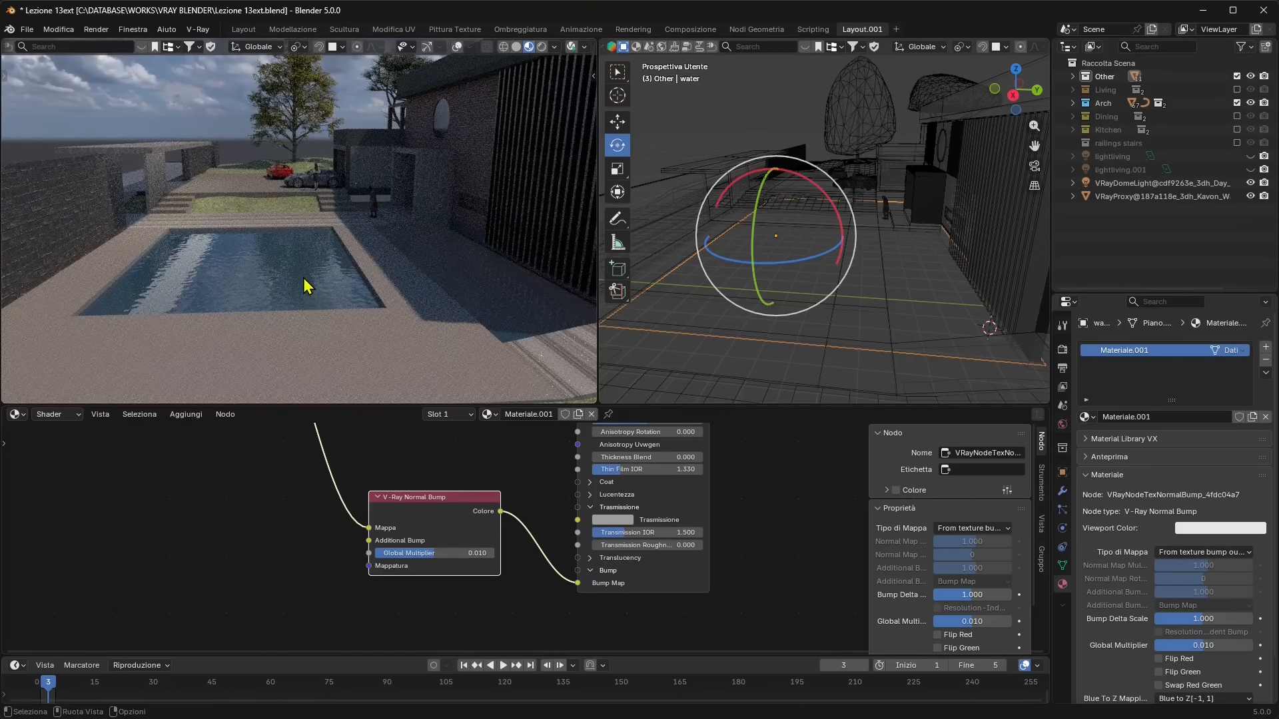
left_click(473, 554)
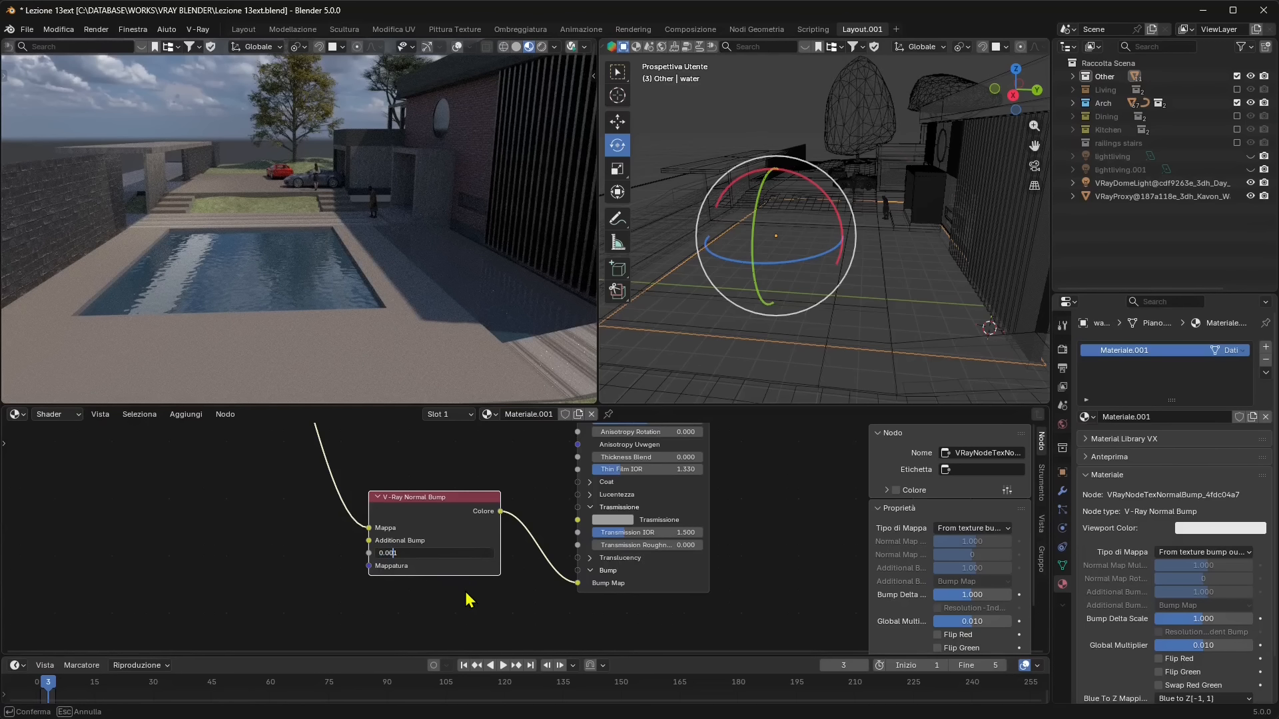
key("Return")
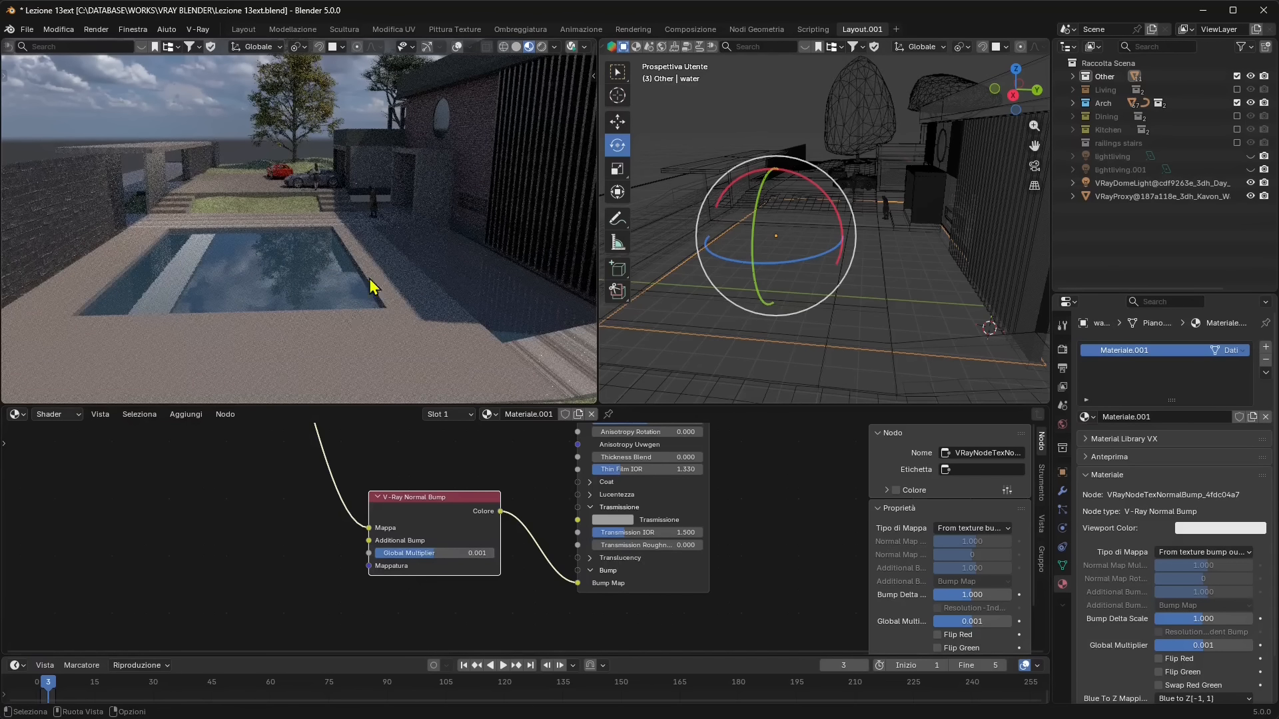
left_click(472, 552)
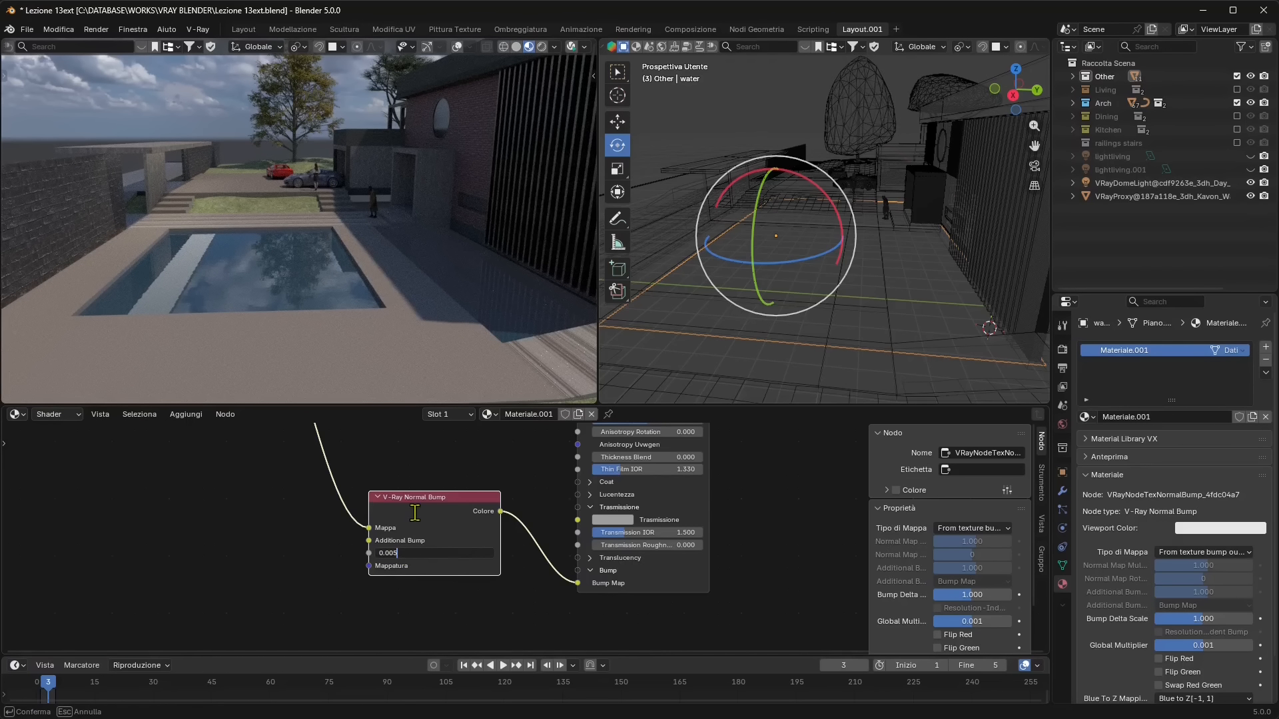
key("Return")
Set the V-Ray Noise node to Dimensione 0.093, Fase -1.048, Ripetizioni 7.162, Basso 0.119 and Alto 0.833.
middle_click_drag(219, 480, 346, 511)
middle_click_drag(292, 477, 420, 585)
scroll(386, 482, "up", 1)
left_click_drag(351, 517, 356, 517)
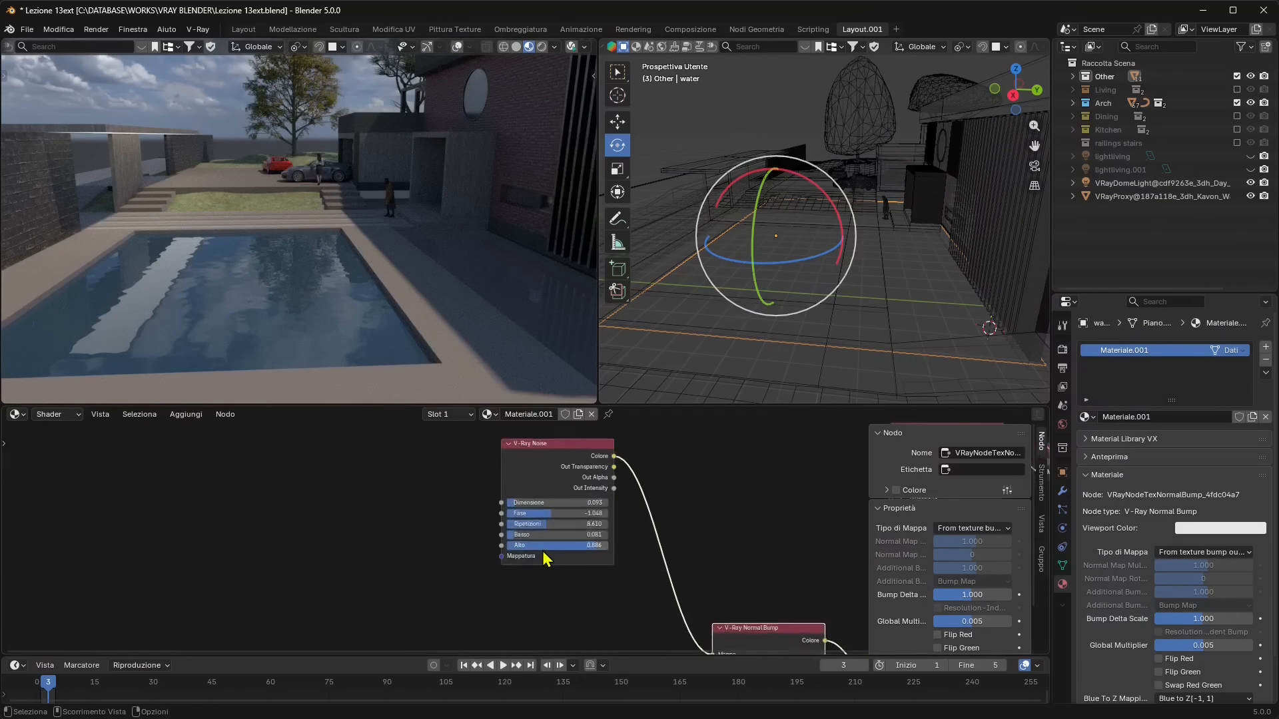
scroll(543, 559, "up", 3)
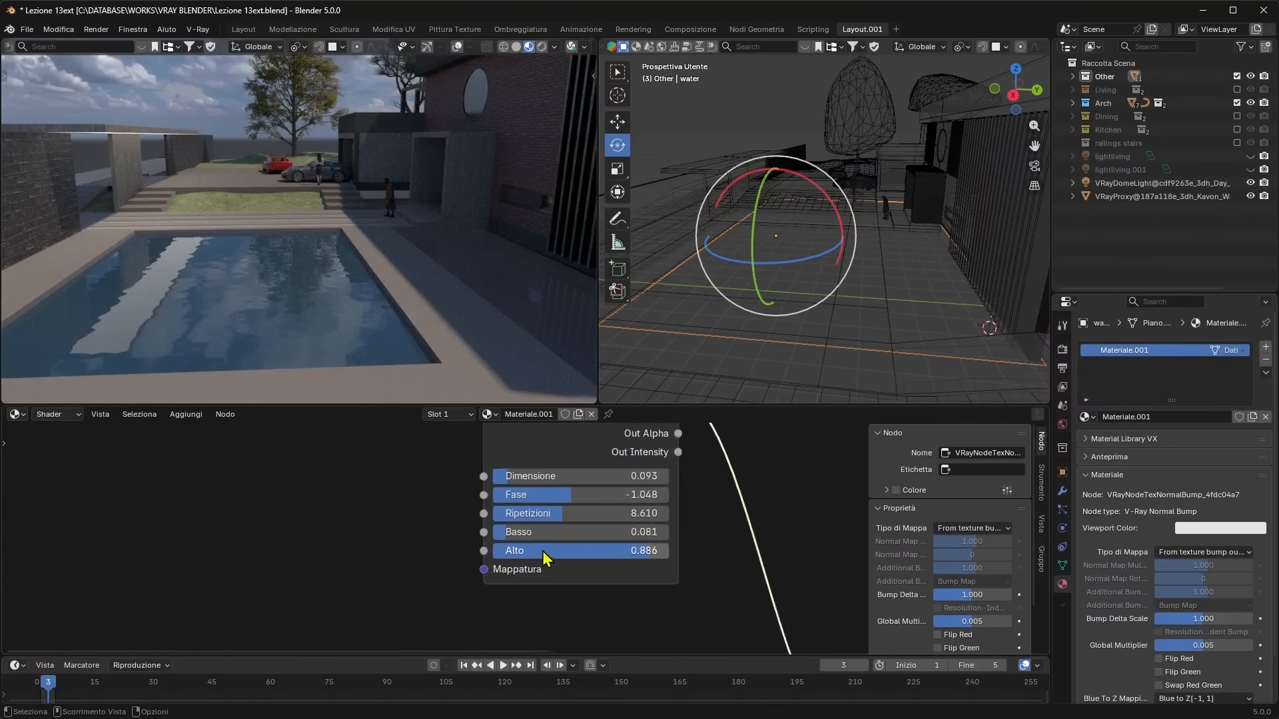
left_click_drag(643, 561, 520, 519)
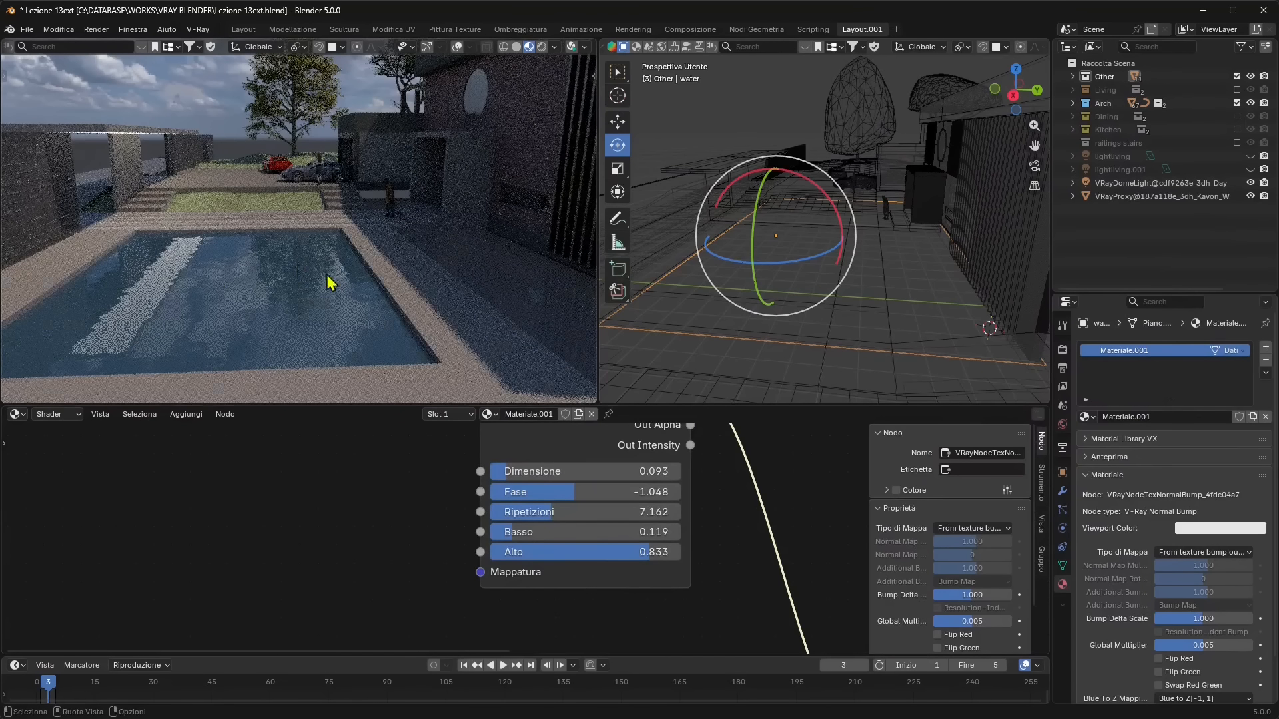
middle_click_drag(651, 553, 384, 588)
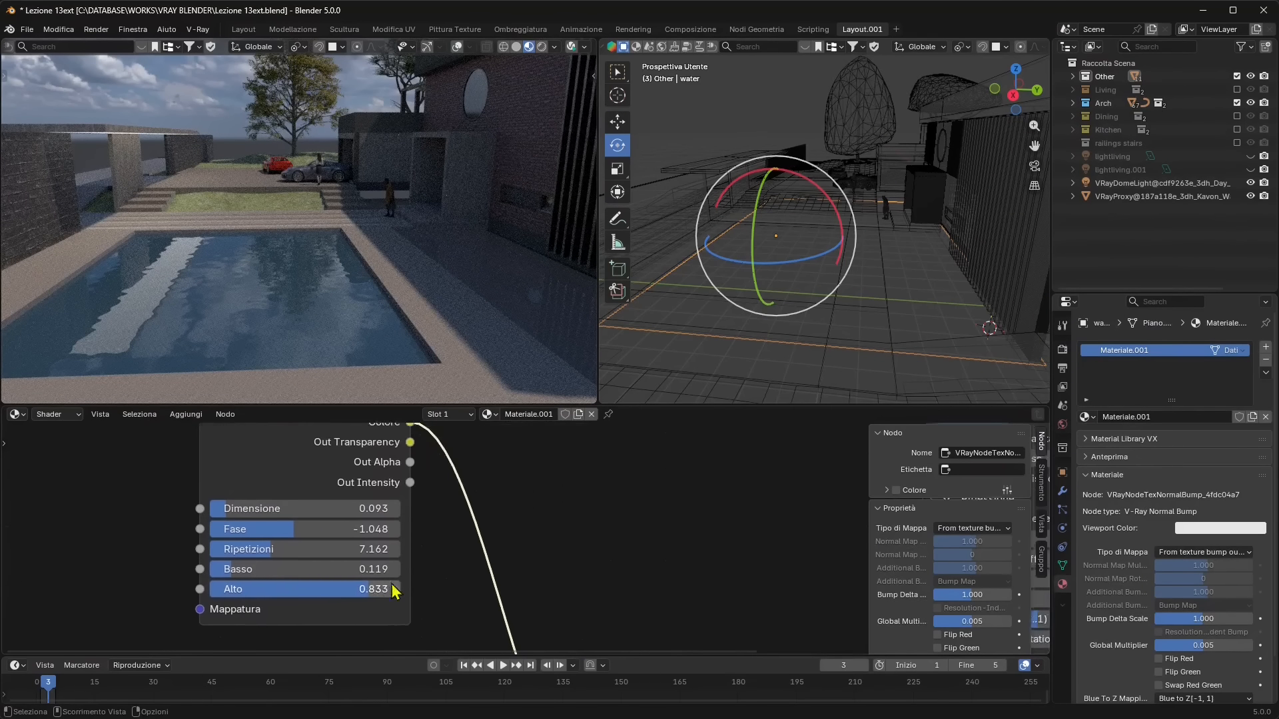
Link the V-Ray Noise colour to the V-Ray Mtl's diffuse colour to preview the pattern on the pool, and remove that link.
scroll(408, 574, "down", 9)
middle_click_drag(519, 546, 395, 550)
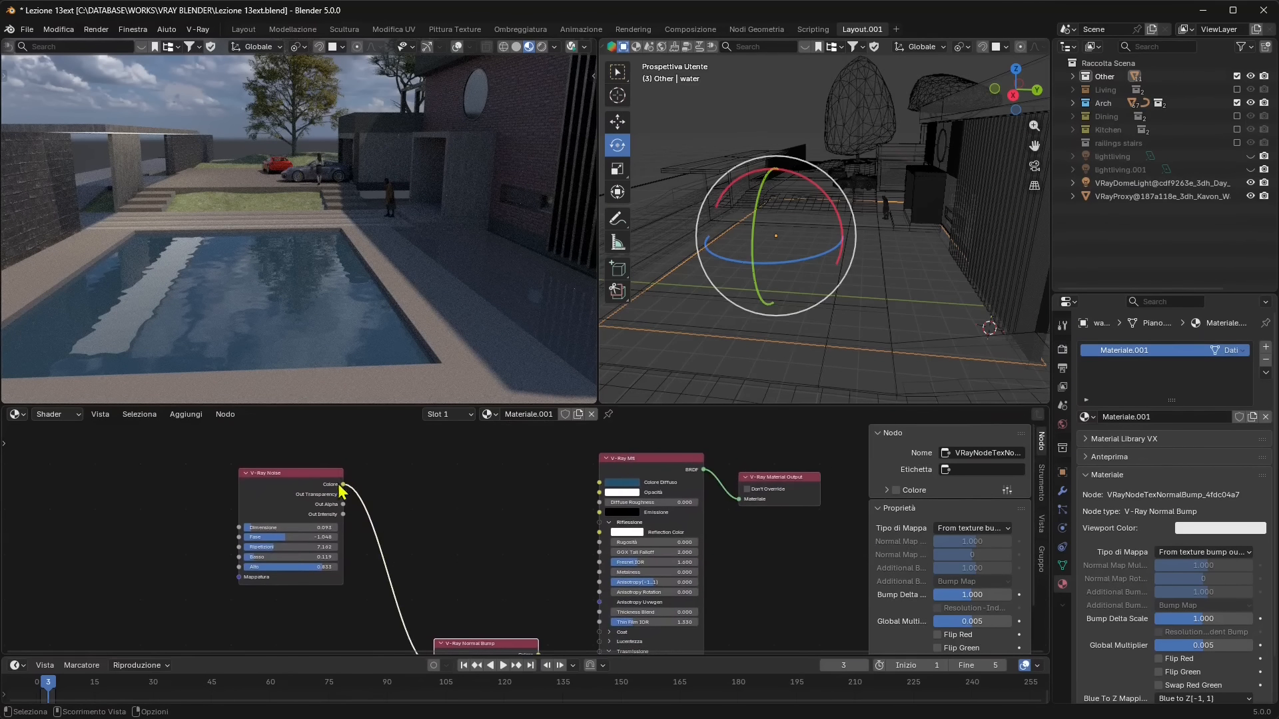
left_click_drag(343, 487, 593, 491)
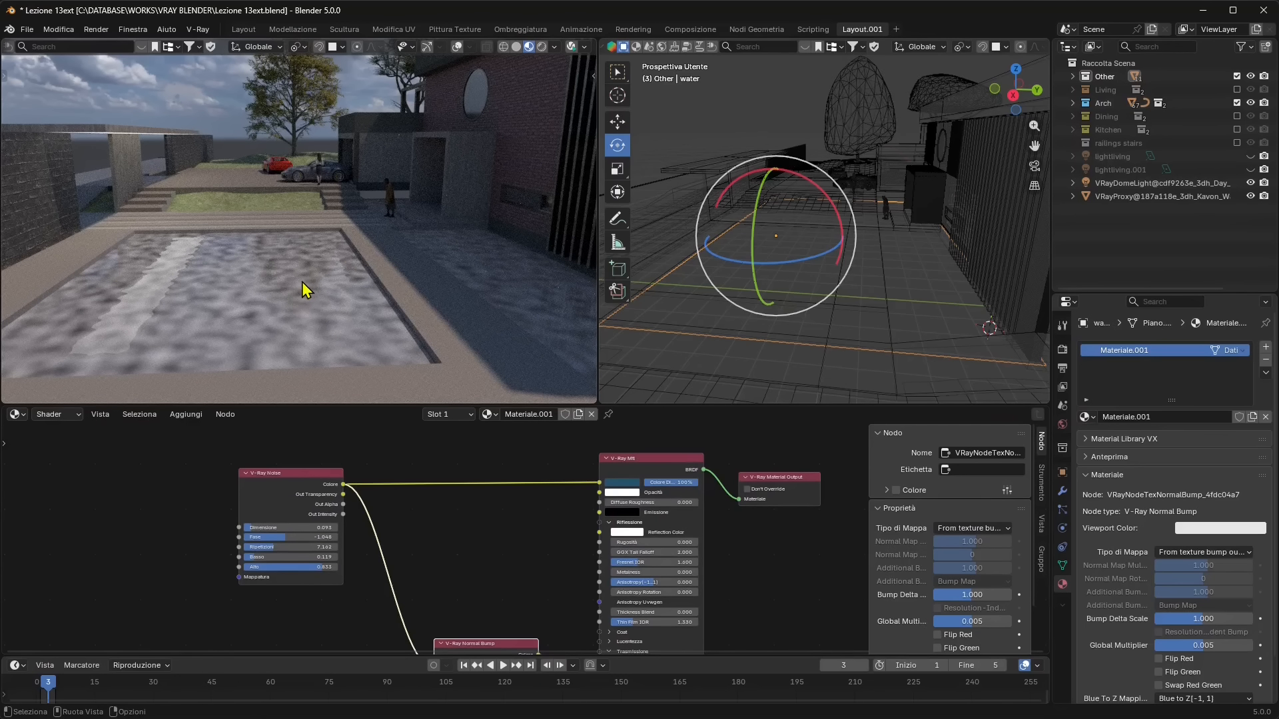
middle_click_drag(511, 542, 507, 479)
middle_click_drag(561, 630, 561, 597)
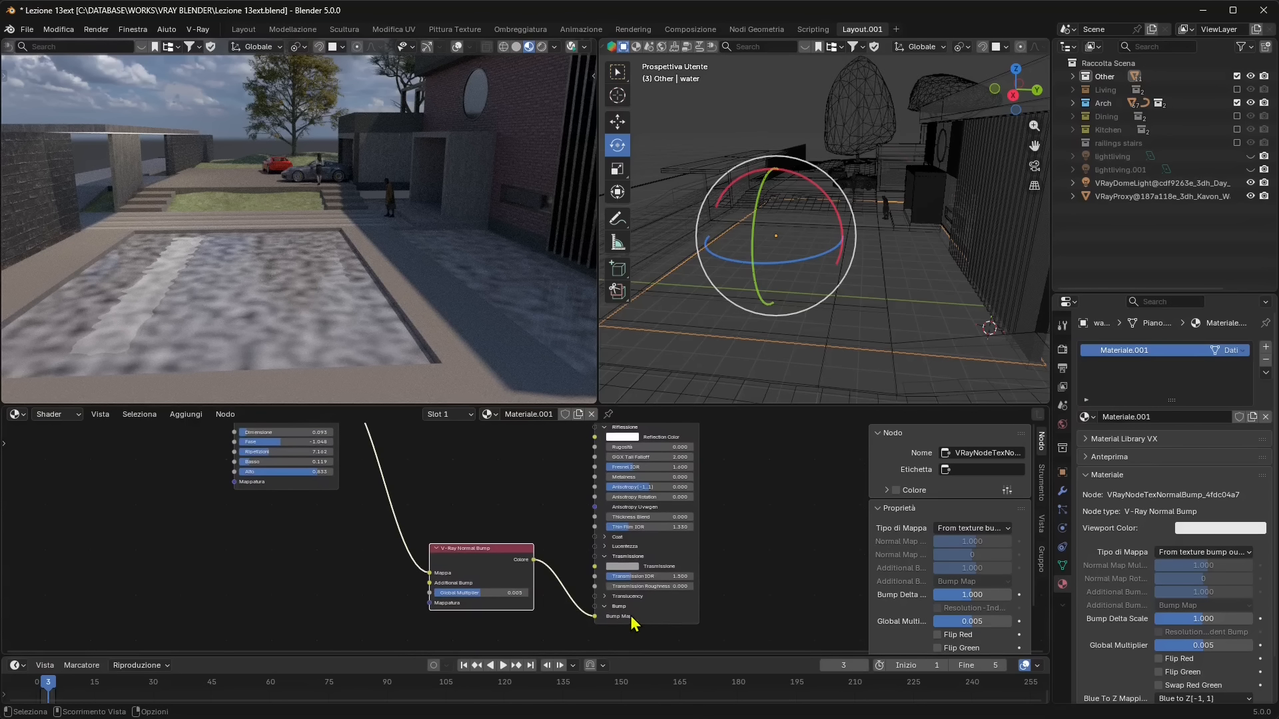
middle_click_drag(416, 503, 551, 542)
left_click_drag(658, 452, 280, 320)
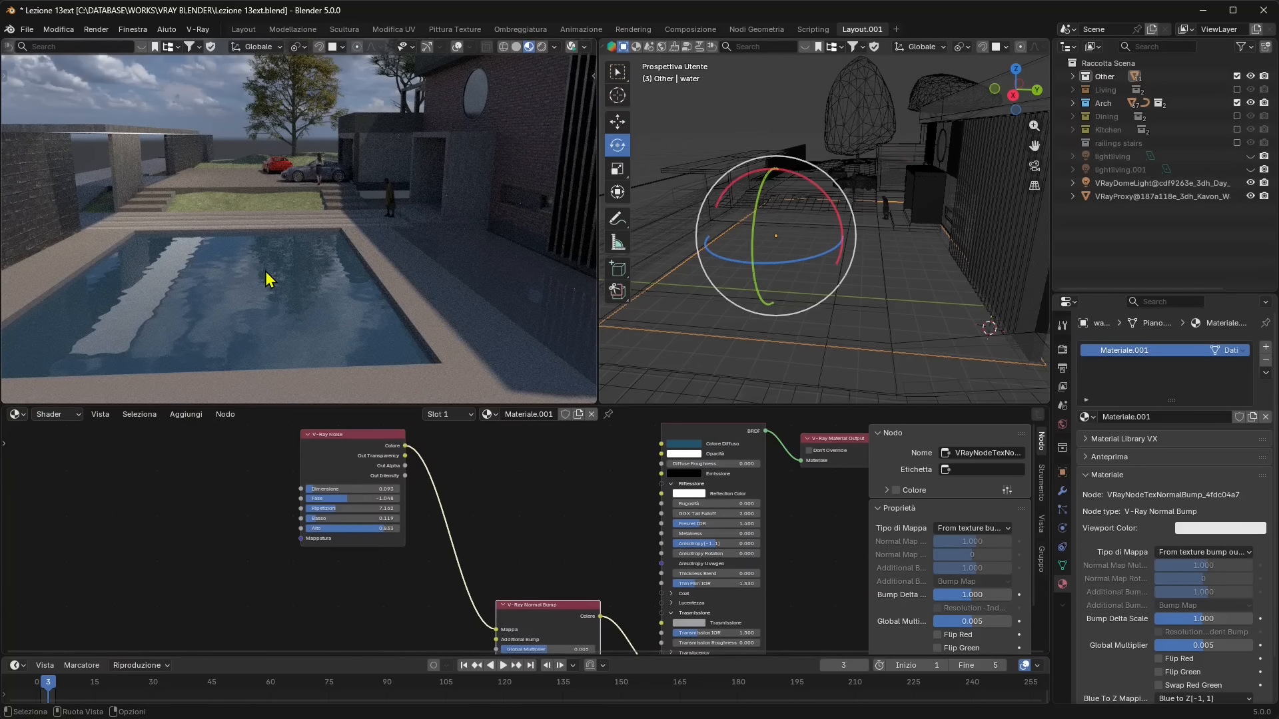
Try brightening the water material's Transmission colour to white #FFFFFF and darkening it slightly.
scroll(433, 493, "down", 1)
middle_click_drag(670, 611, 503, 516)
scroll(503, 516, "up", 8)
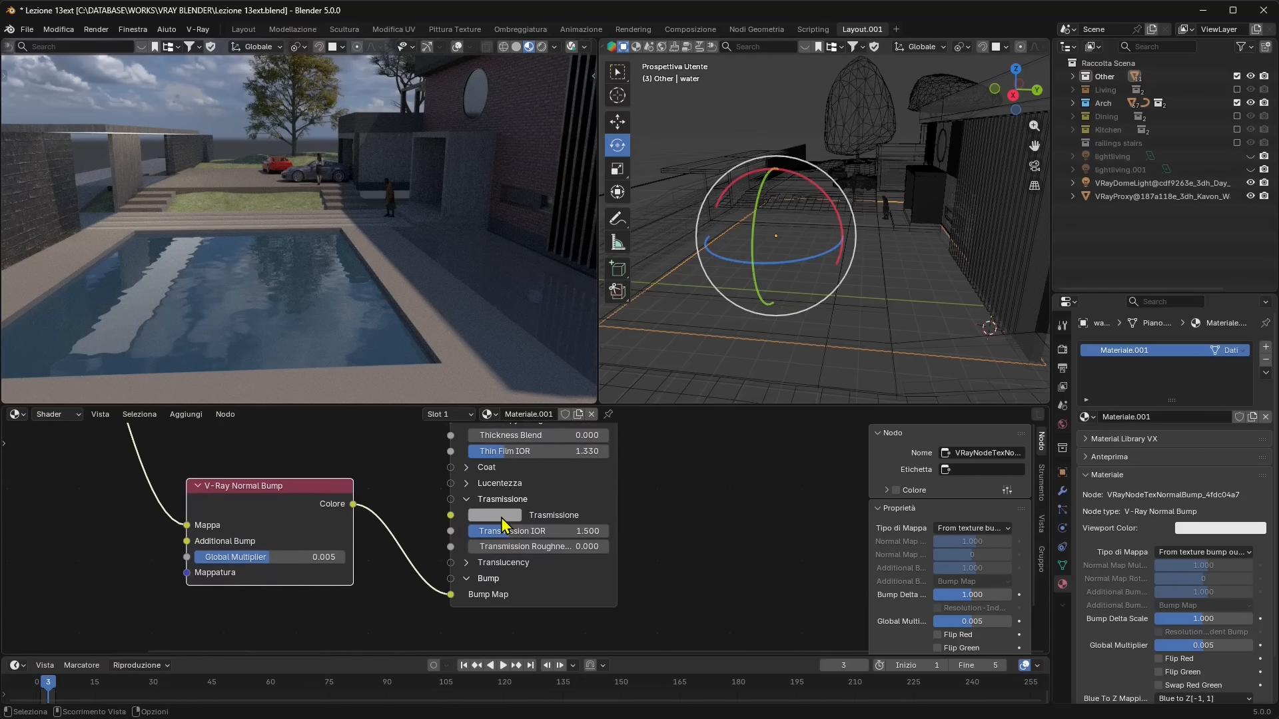
left_click(501, 517)
left_click_drag(600, 321, 606, 285)
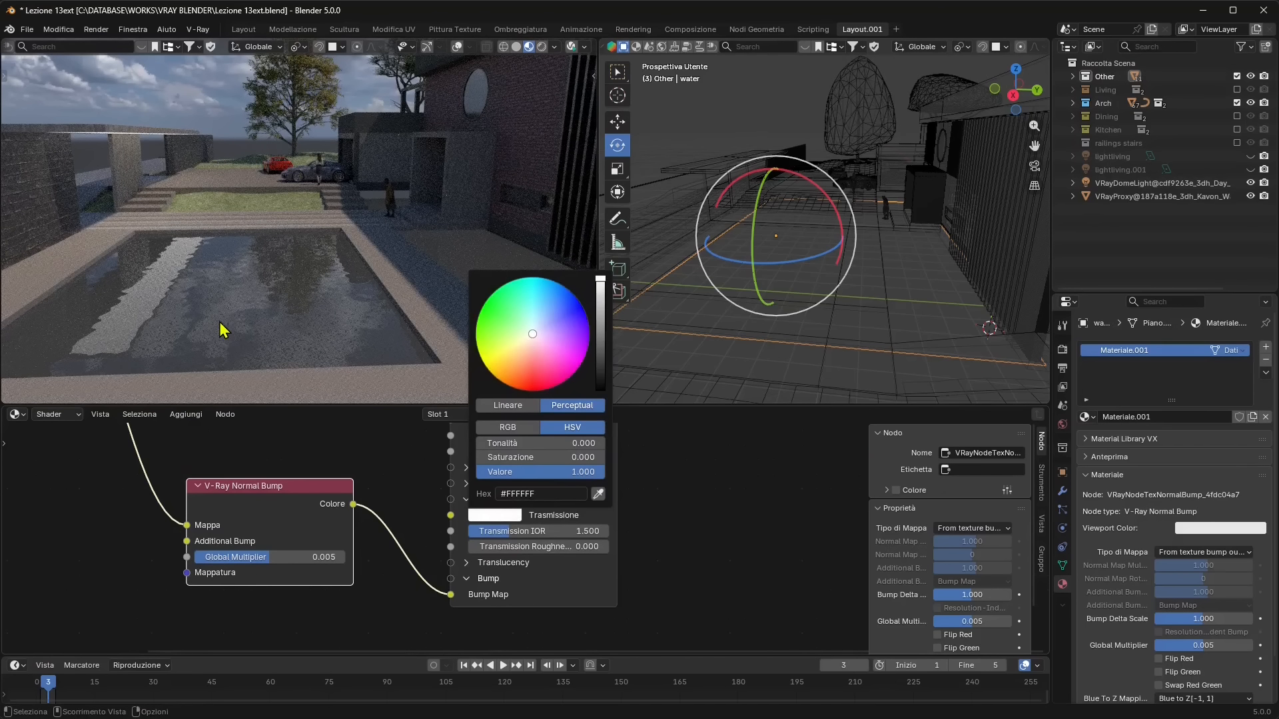
mouse_move(599, 286)
left_mouse_down()
mouse_move(600, 309)
mouse_move(601, 299)
left_mouse_up()
Raise the outdoor pool's water plane vertically to inspect the pool beneath it, and undo the move.
scroll(280, 287, "down", 3)
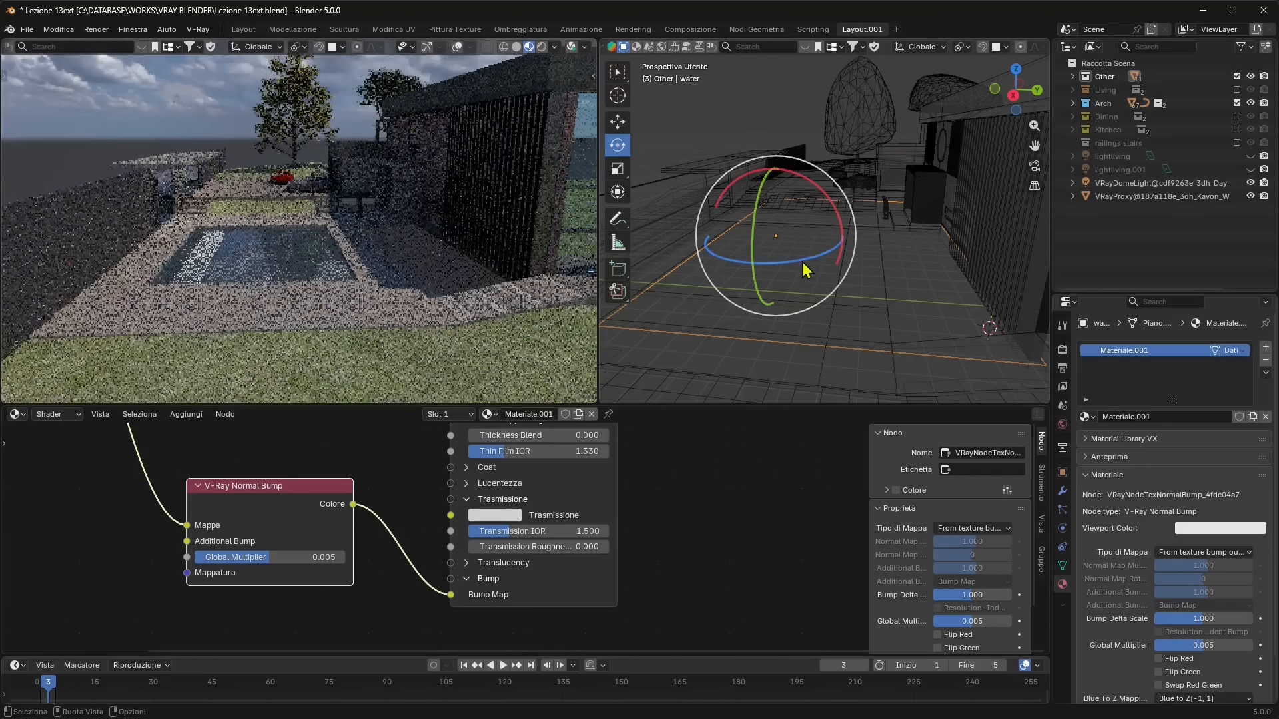
scroll(770, 242, "down", 4)
middle_click_drag(770, 243, 825, 191)
left_click(618, 123)
left_click_drag(808, 161, 808, 77)
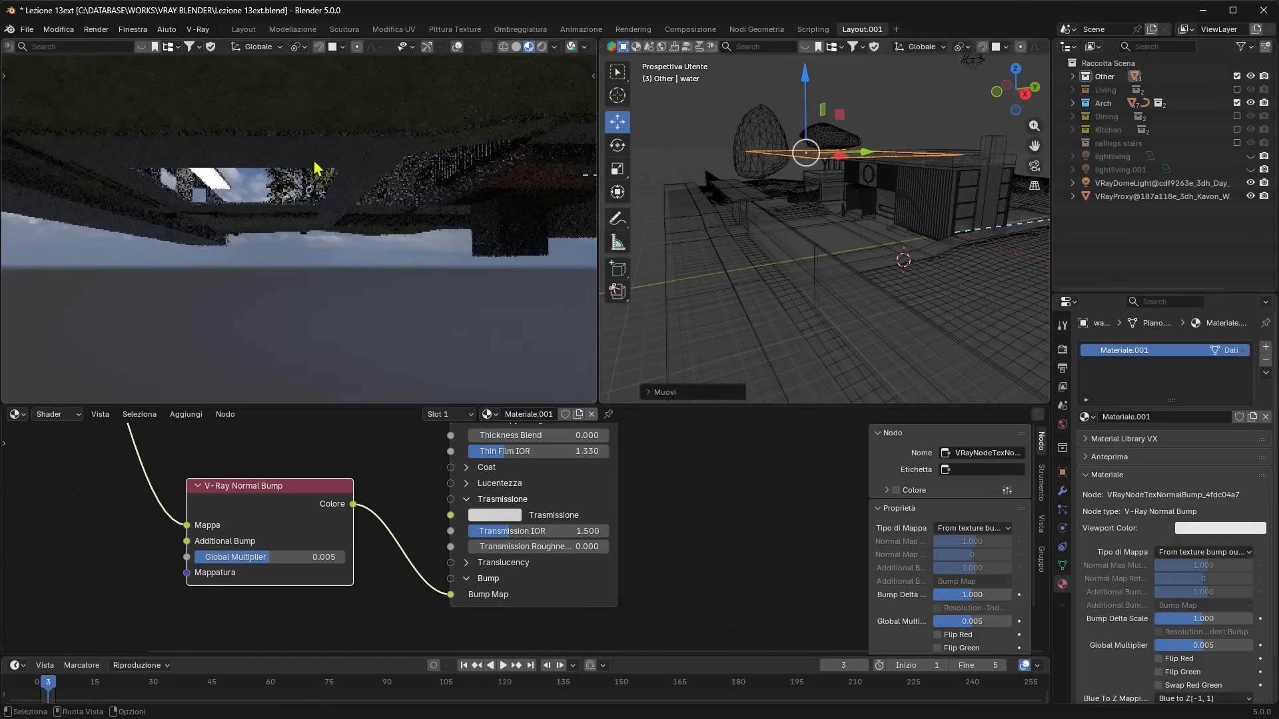
middle_click_drag(263, 209, 365, 291)
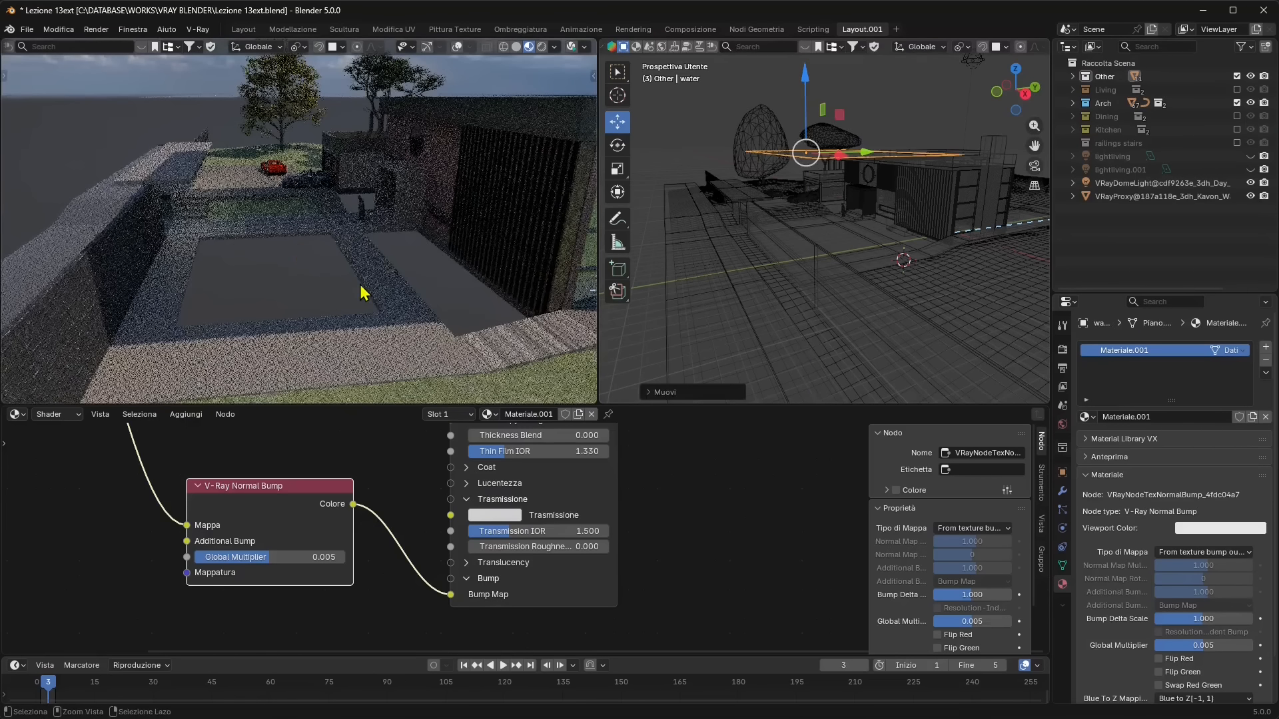
key("ctrl+z")
Darken the water material's Transmission colour to grey #565656.
scroll(378, 315, "up", 2)
middle_click_drag(577, 512, 532, 553)
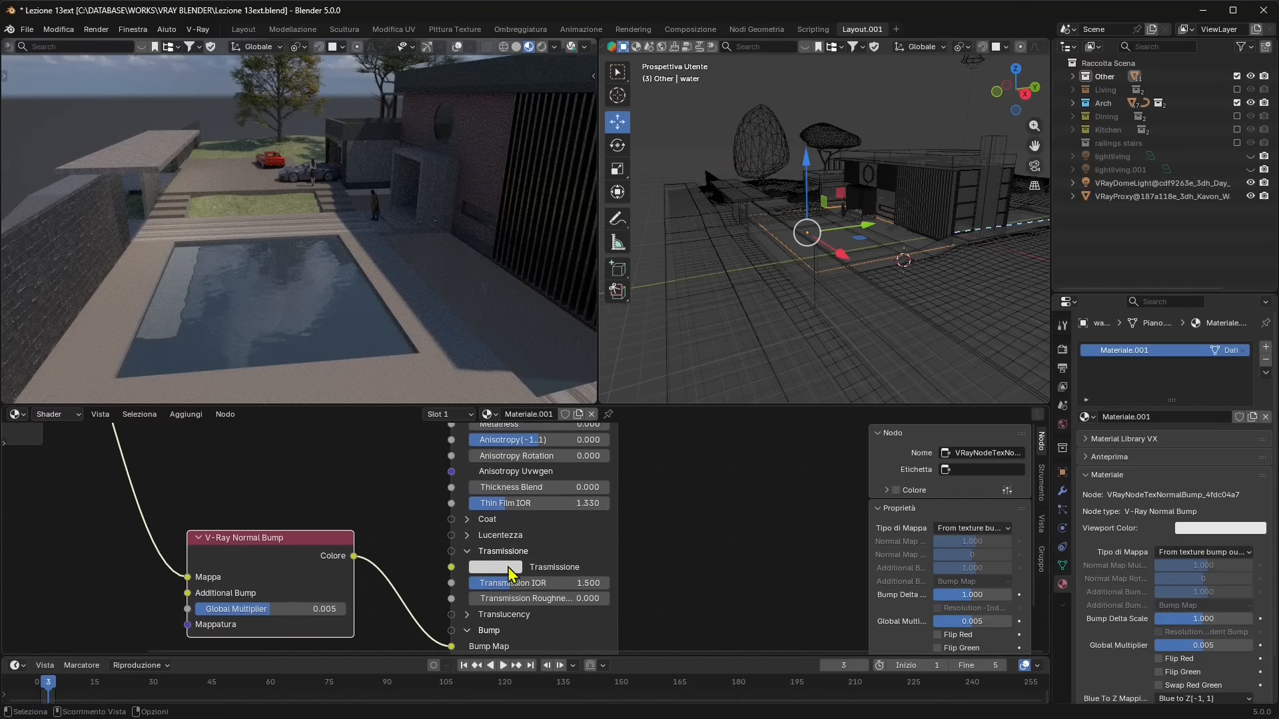
left_click(511, 573)
left_click_drag(605, 358, 600, 405)
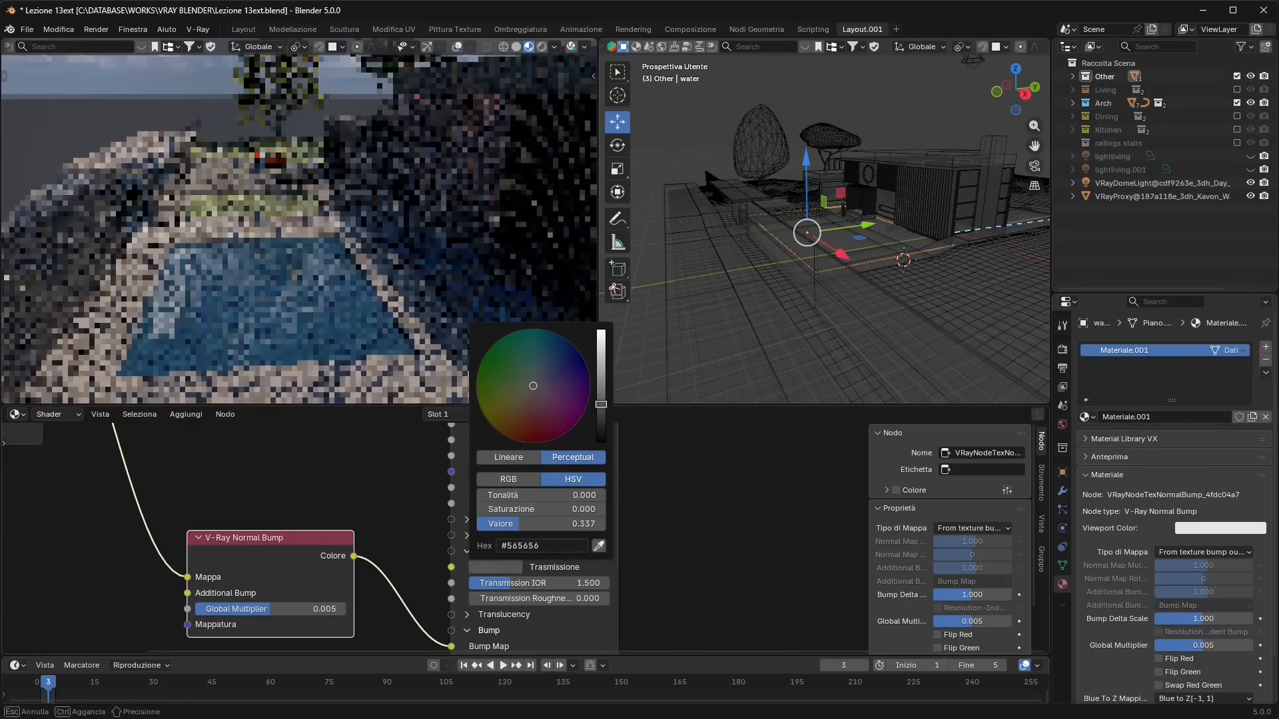
Select the indoor pool's water plane, raise it vertically to inspect the basin, and undo the move.
middle_click_drag(113, 139, 252, 252)
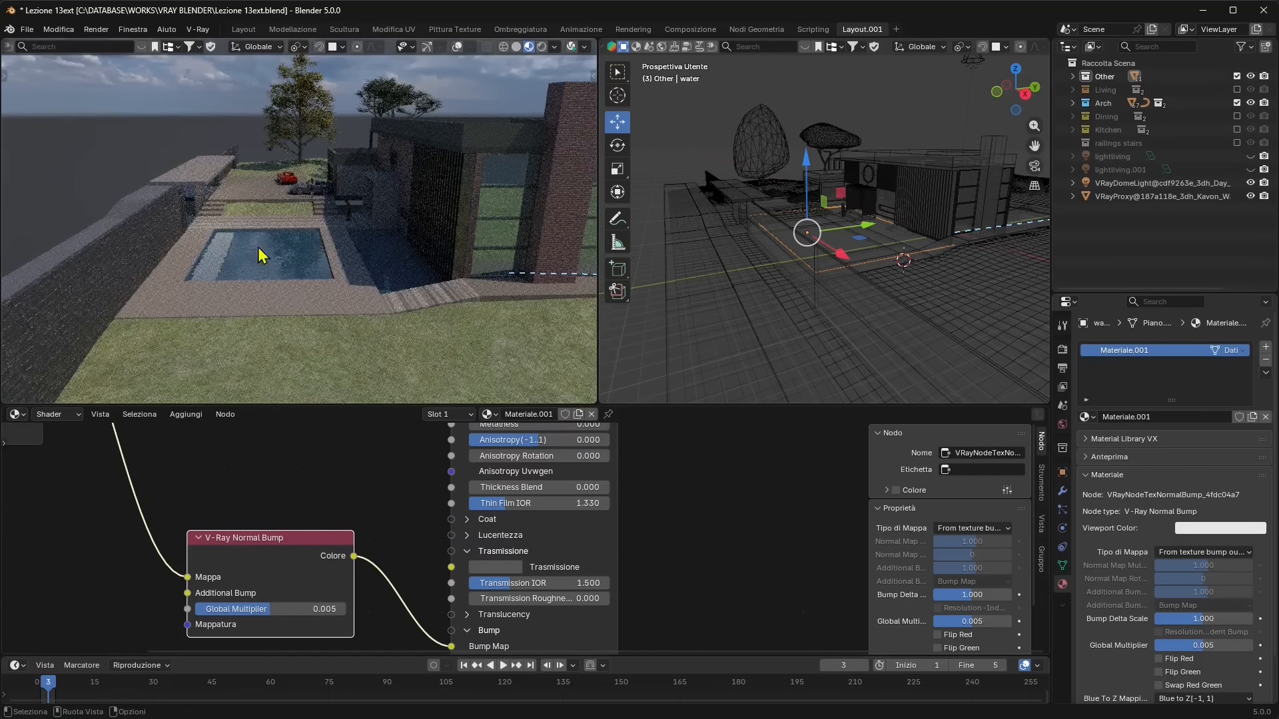
middle_click_drag(333, 280, 366, 300)
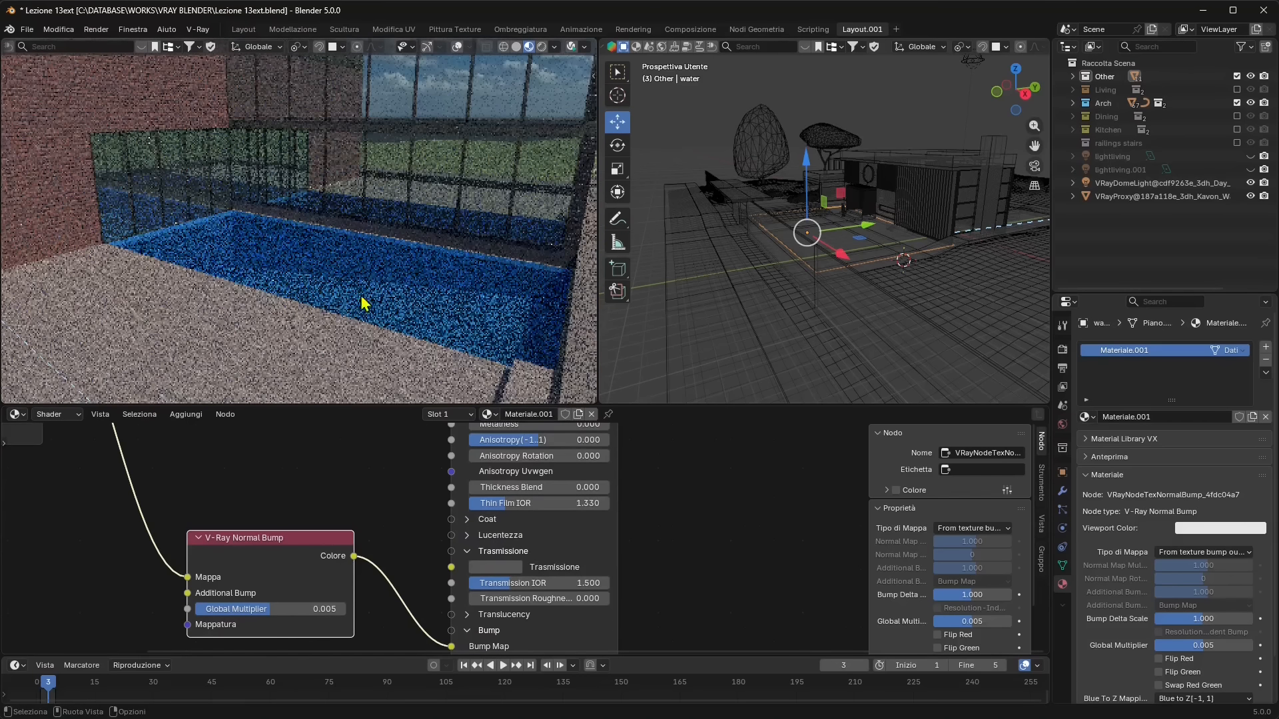
left_click(378, 291)
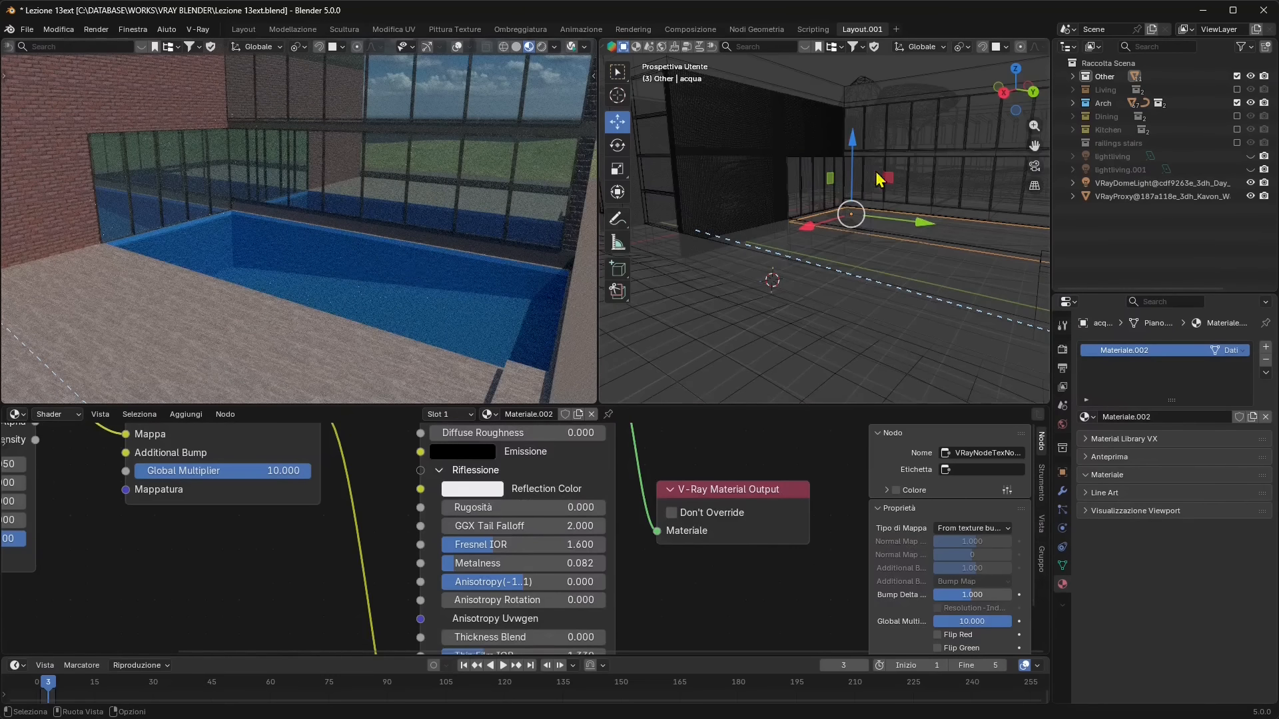
left_click_drag(853, 146, 854, 89)
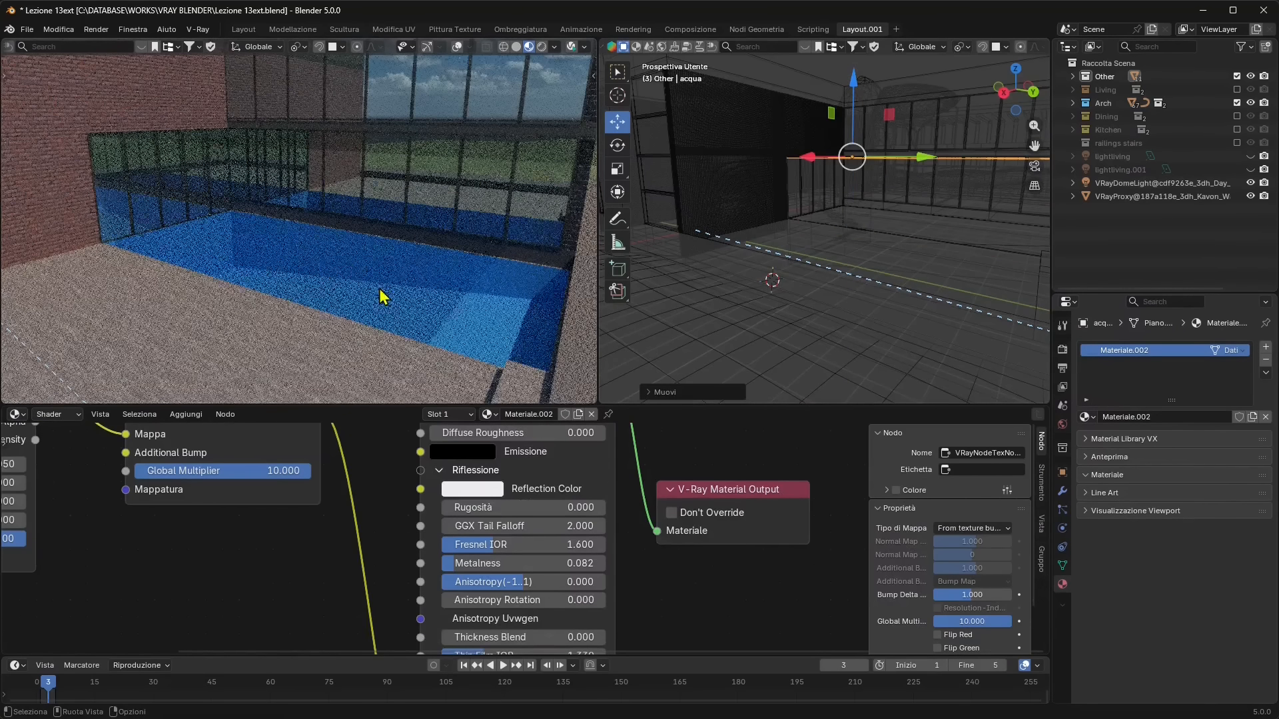
middle_click_drag(280, 305, 302, 257)
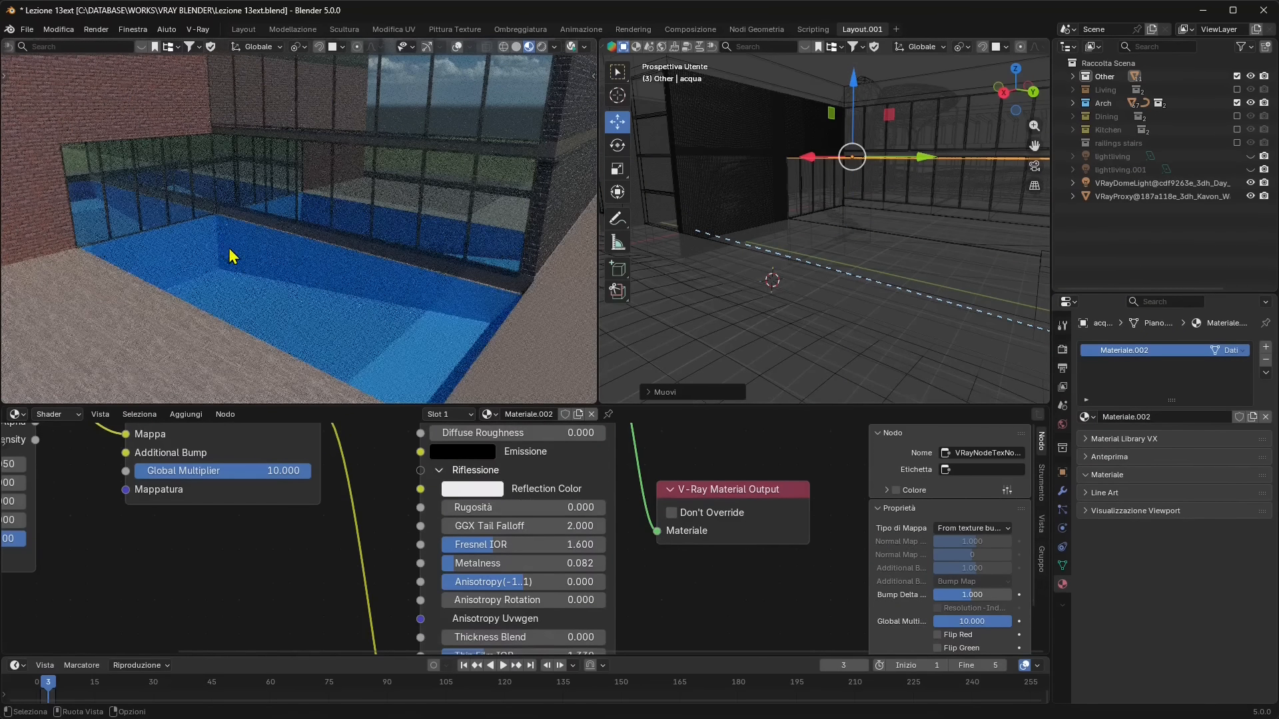
scroll(405, 300, "down", 5)
middle_click_drag(348, 277, 436, 237)
key("ctrl+z")
Select the outdoor pool's water plane and bring its material's V-Ray Noise node into view.
mouse_move(322, 266)
middle_mouse_down()
mouse_move(337, 288)
mouse_move(344, 277)
middle_mouse_up()
left_click(145, 125)
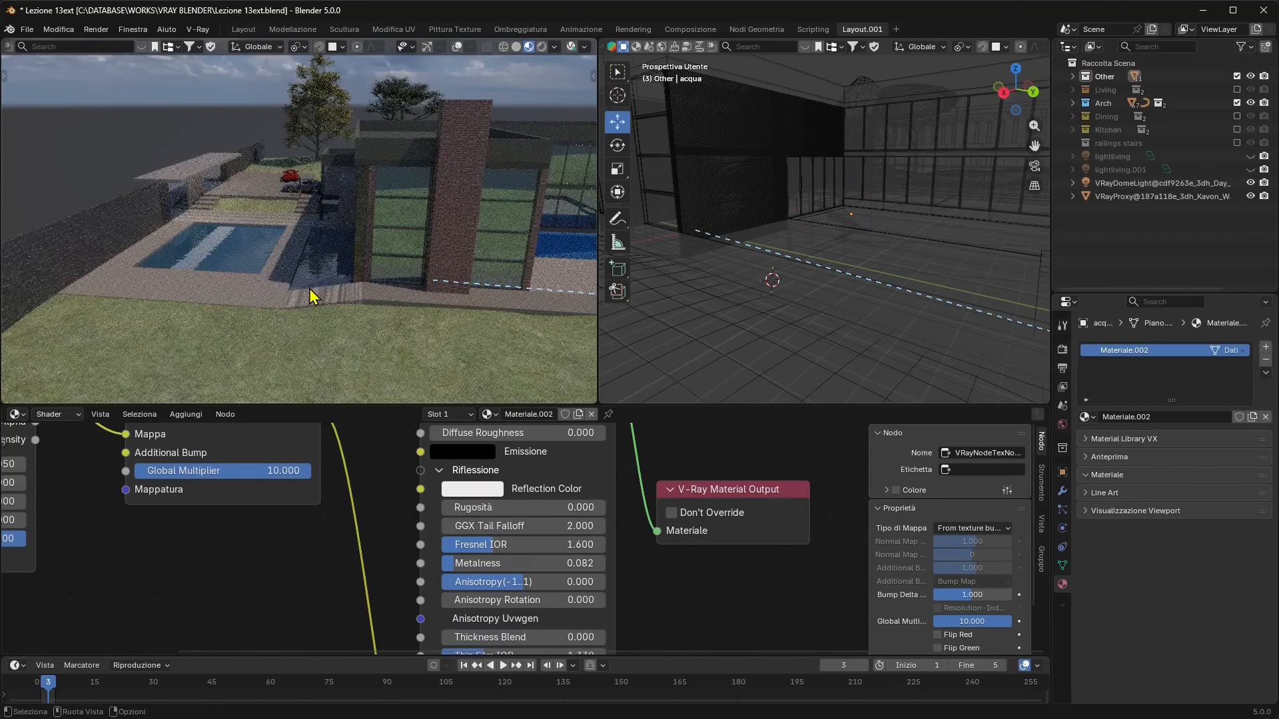
left_click(265, 268)
scroll(300, 508, "down", 5)
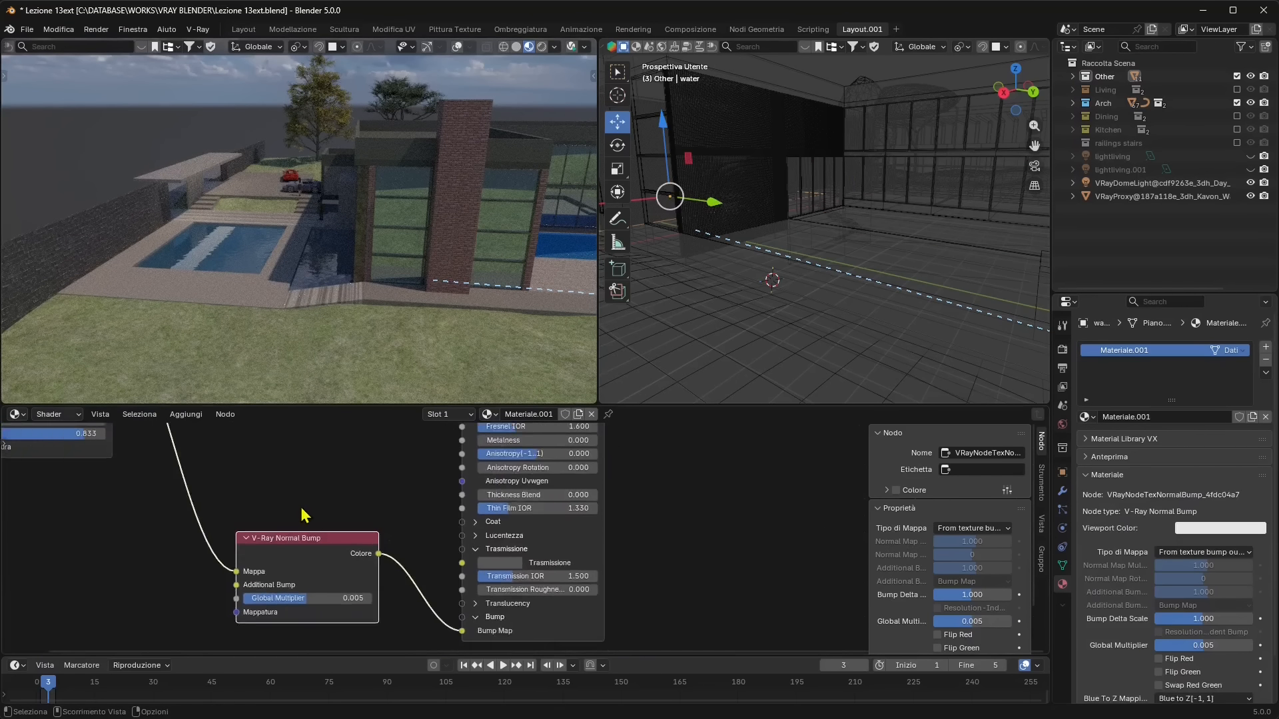
middle_click_drag(293, 540, 497, 635)
scroll(340, 539, "down", 3)
middle_click_drag(346, 521, 380, 570)
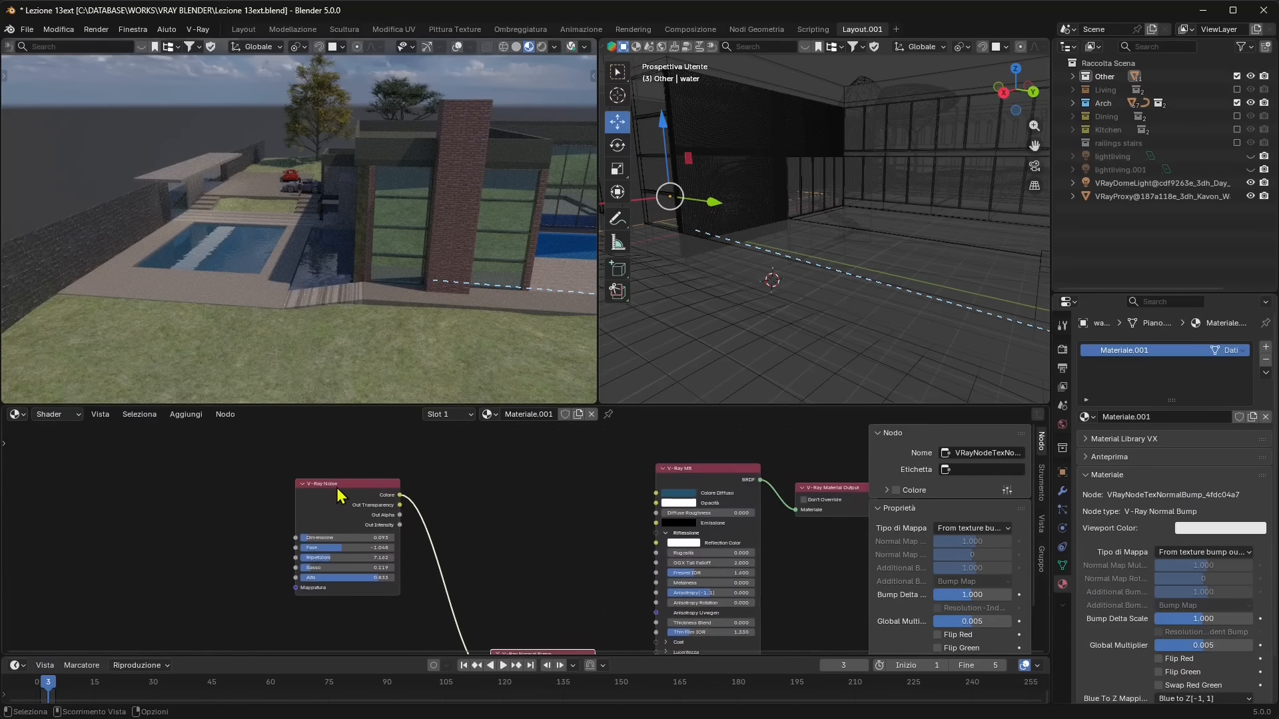
Select the V-Ray Noise node and reposition it slightly within the water material's node tree.
left_click(337, 487)
scroll(335, 492, "up", 6)
scroll(333, 493, "up", 1)
middle_click_drag(239, 472, 347, 478)
left_click_drag(337, 456, 350, 486)
scroll(357, 500, "down", 3)
middle_click_drag(412, 594, 414, 542)
scroll(418, 549, "up", 1)
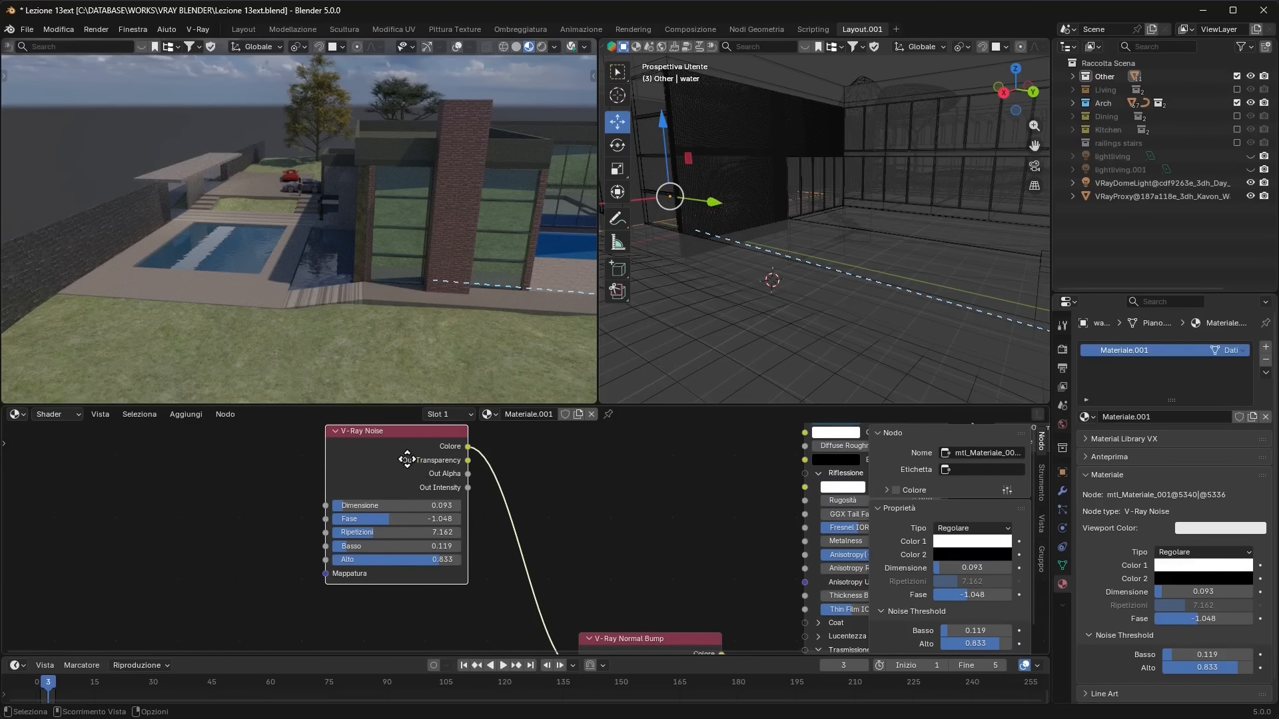
middle_click_drag(407, 460, 393, 476)
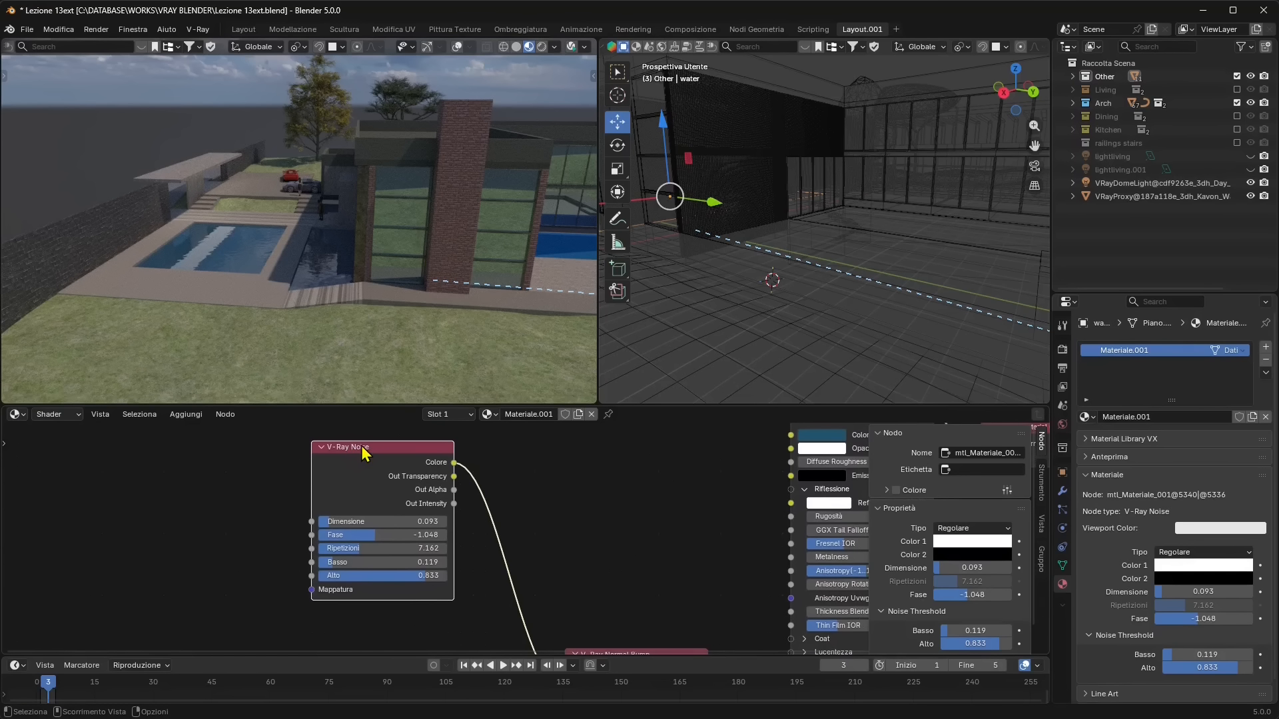
Add a V-Ray Checker node beside the water material's V-Ray Mtl and link its colour output to the diffuse colour.
left_click(186, 415)
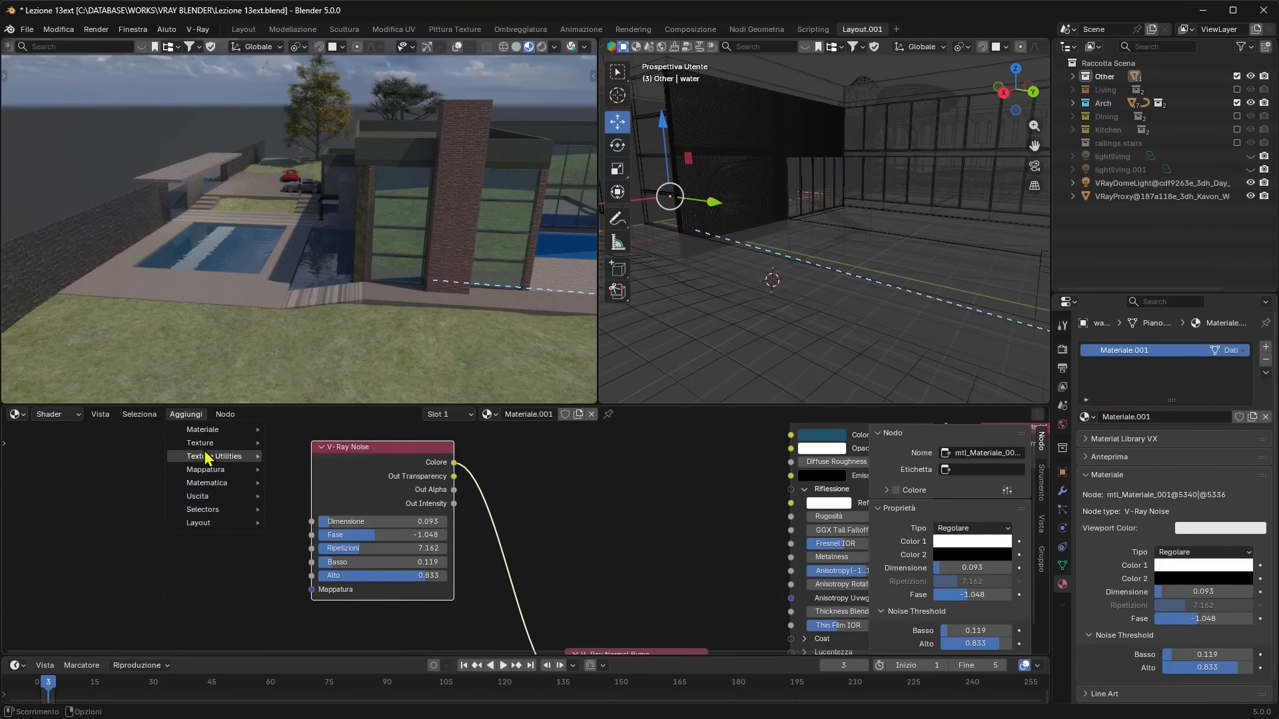
mouse_move(201, 446)
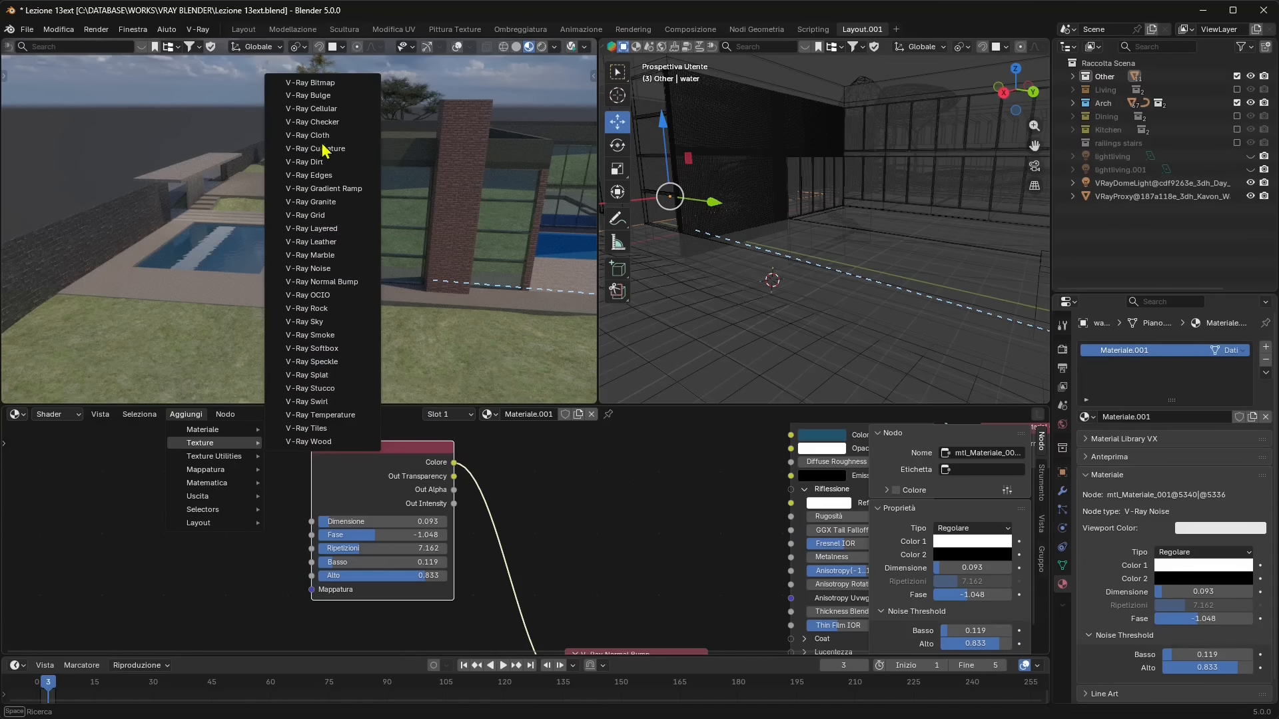
left_click(315, 122)
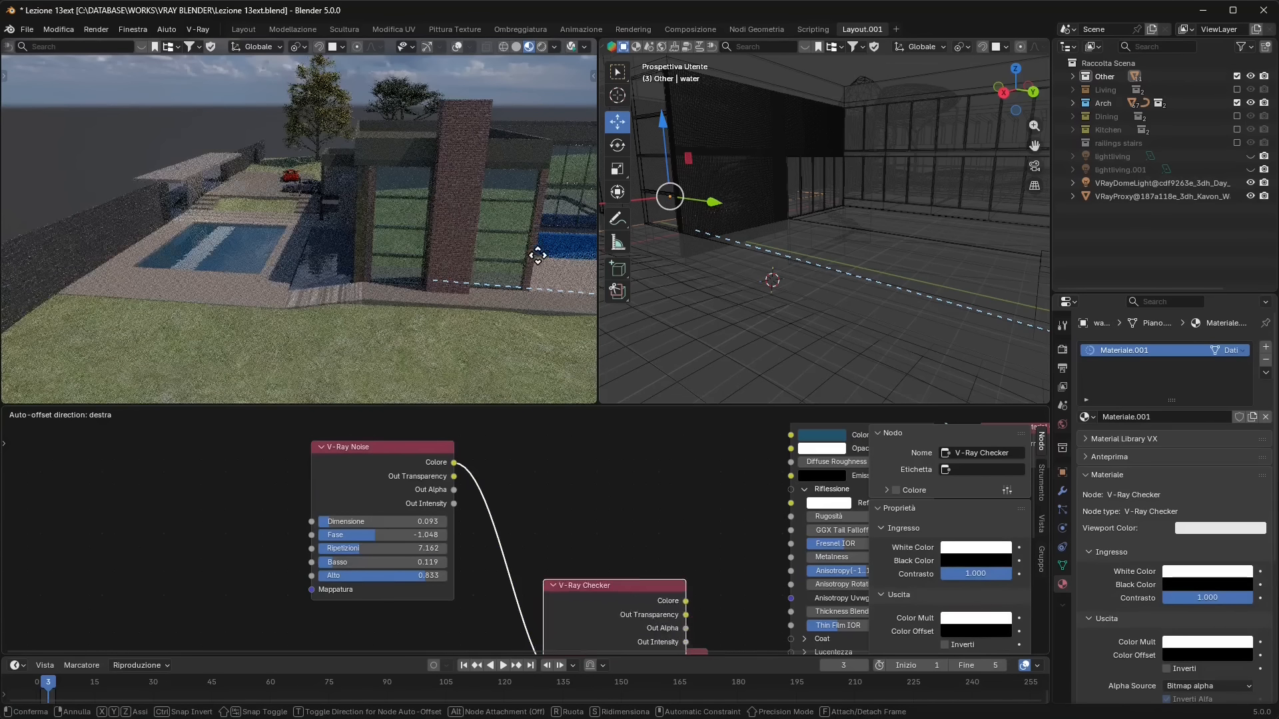
left_click(539, 173)
middle_click_drag(604, 489, 491, 577)
scroll(585, 482, "down", 3)
left_click_drag(522, 549, 563, 522)
scroll(563, 521, "up", 3)
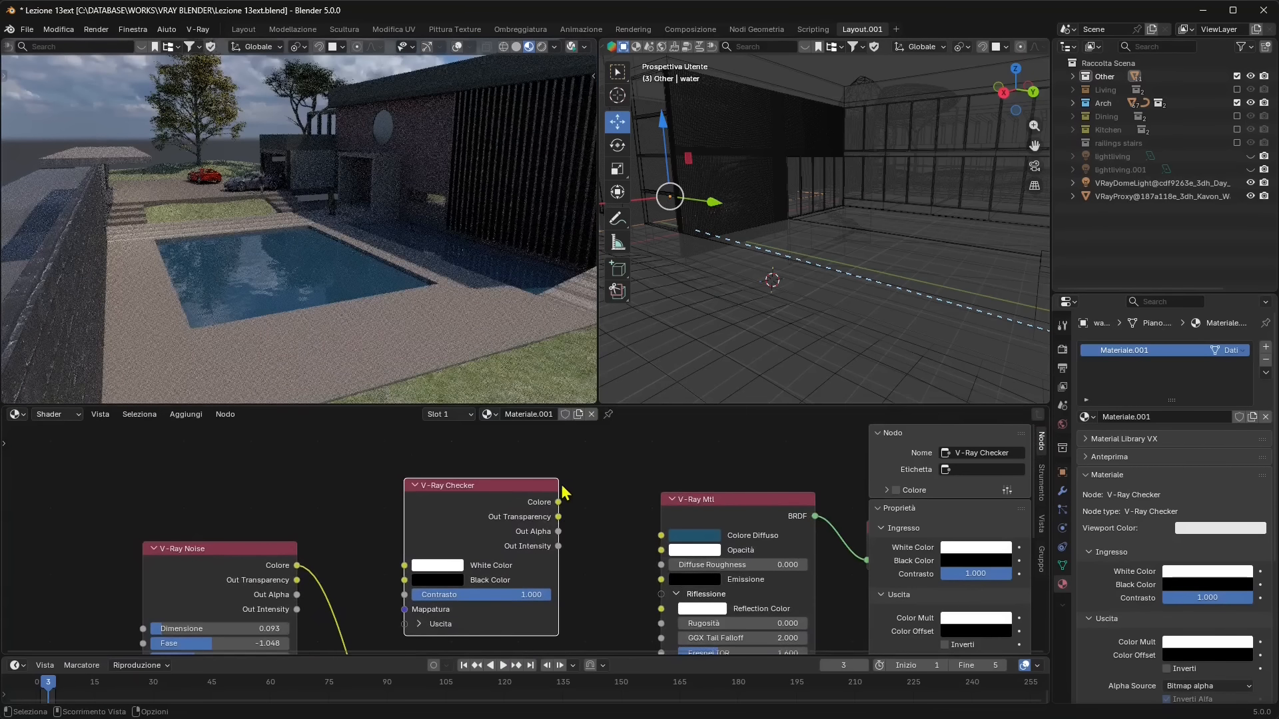
left_click_drag(558, 502, 722, 531)
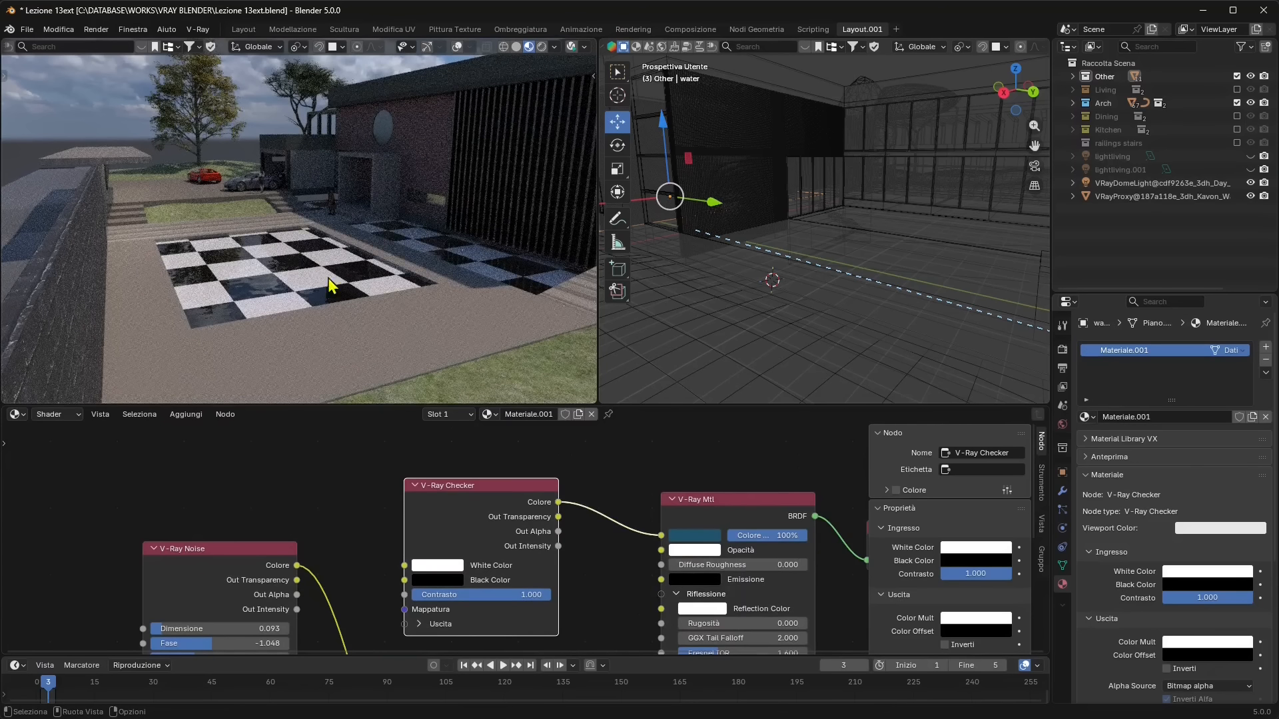
Set the V-Ray Checker's White Color to green #58FF64 and its Black Color to blue #2539A6.
scroll(487, 561, "up", 2)
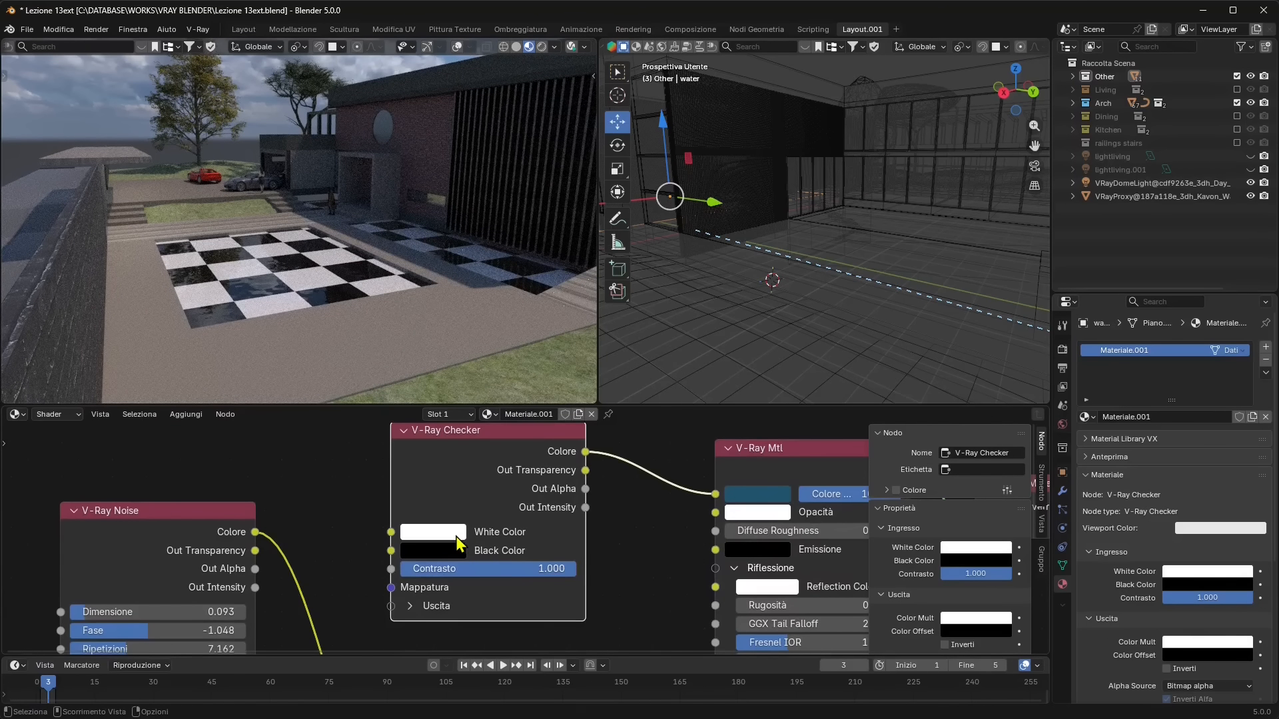
left_click(457, 537)
left_click_drag(474, 369, 439, 295)
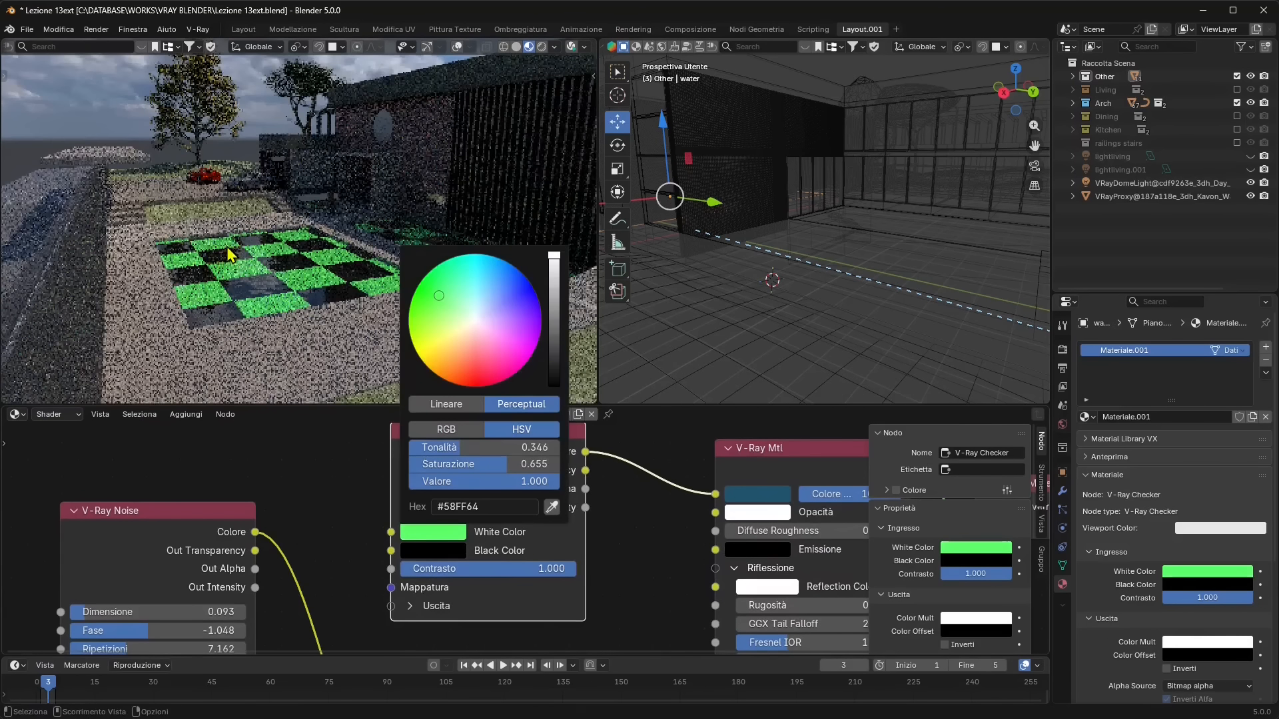
left_click(440, 552)
mouse_move(552, 344)
left_mouse_down()
mouse_move(552, 318)
mouse_move(507, 315)
mouse_move(515, 307)
left_mouse_up()
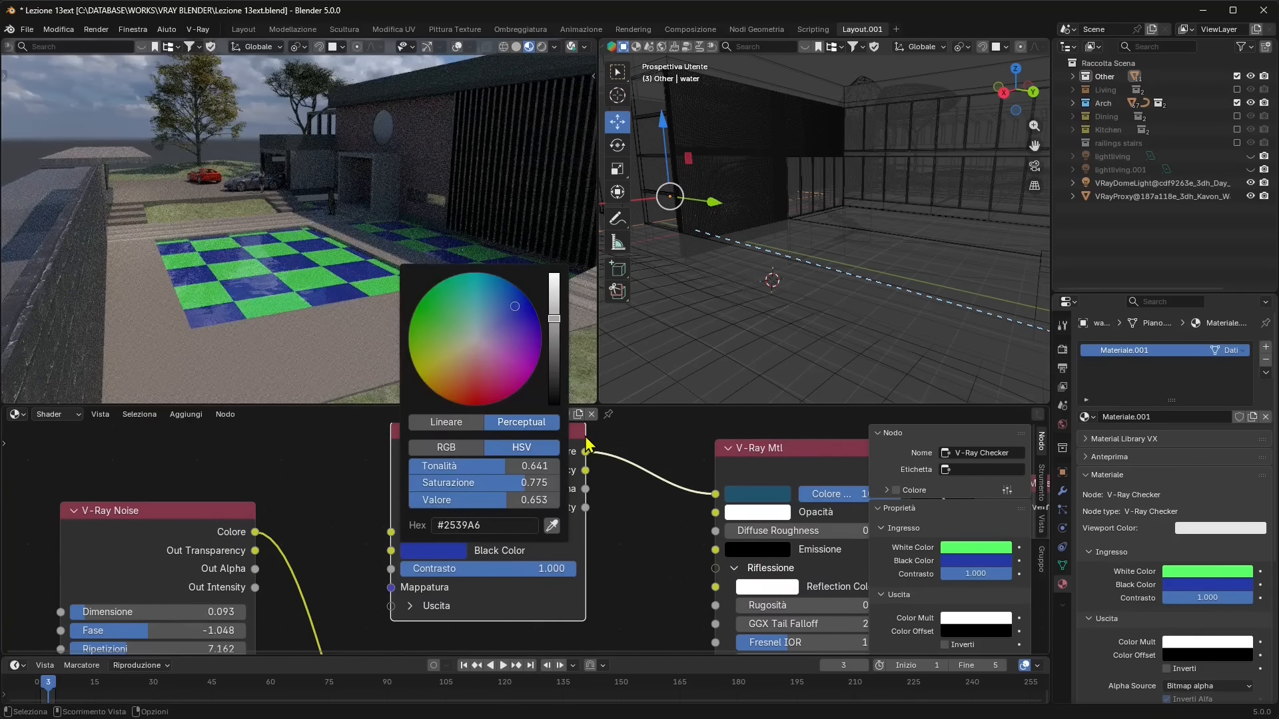
Disconnect the V-Ray Checker from the V-Ray Mtl's diffuse colour input.
scroll(589, 478, "down", 1)
left_click_drag(476, 459, 472, 462)
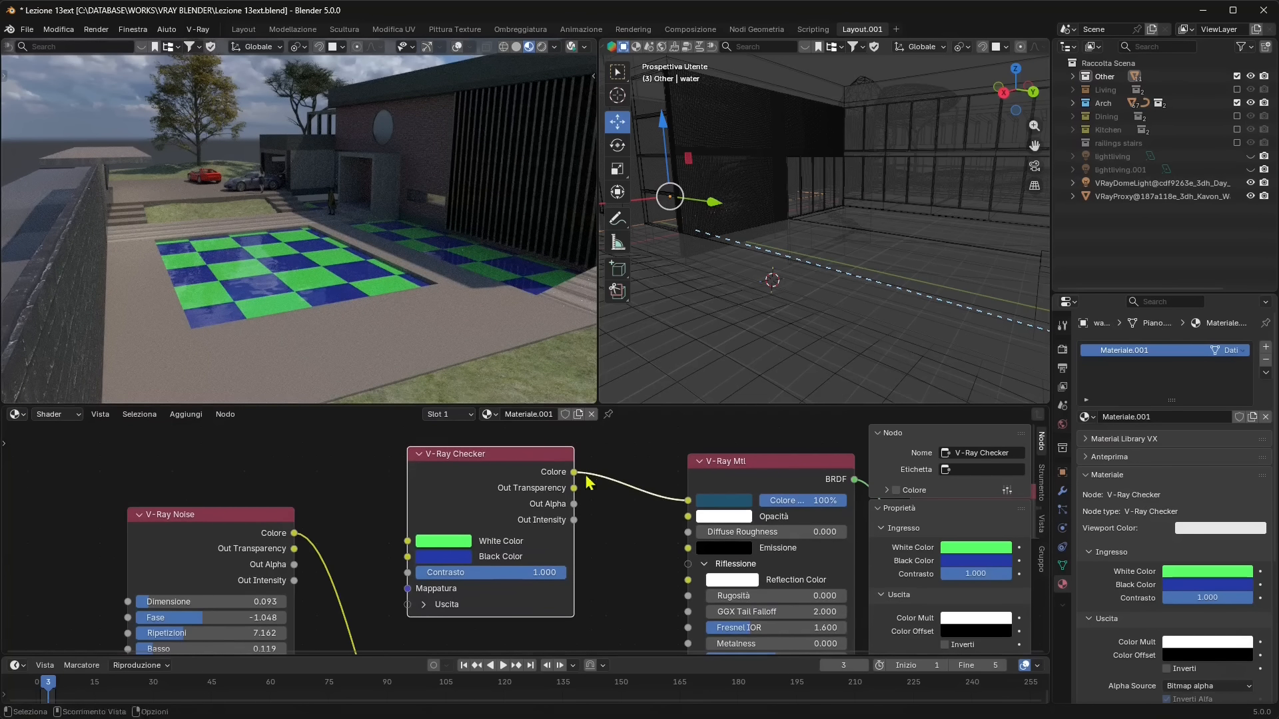
left_click_drag(690, 505, 638, 493)
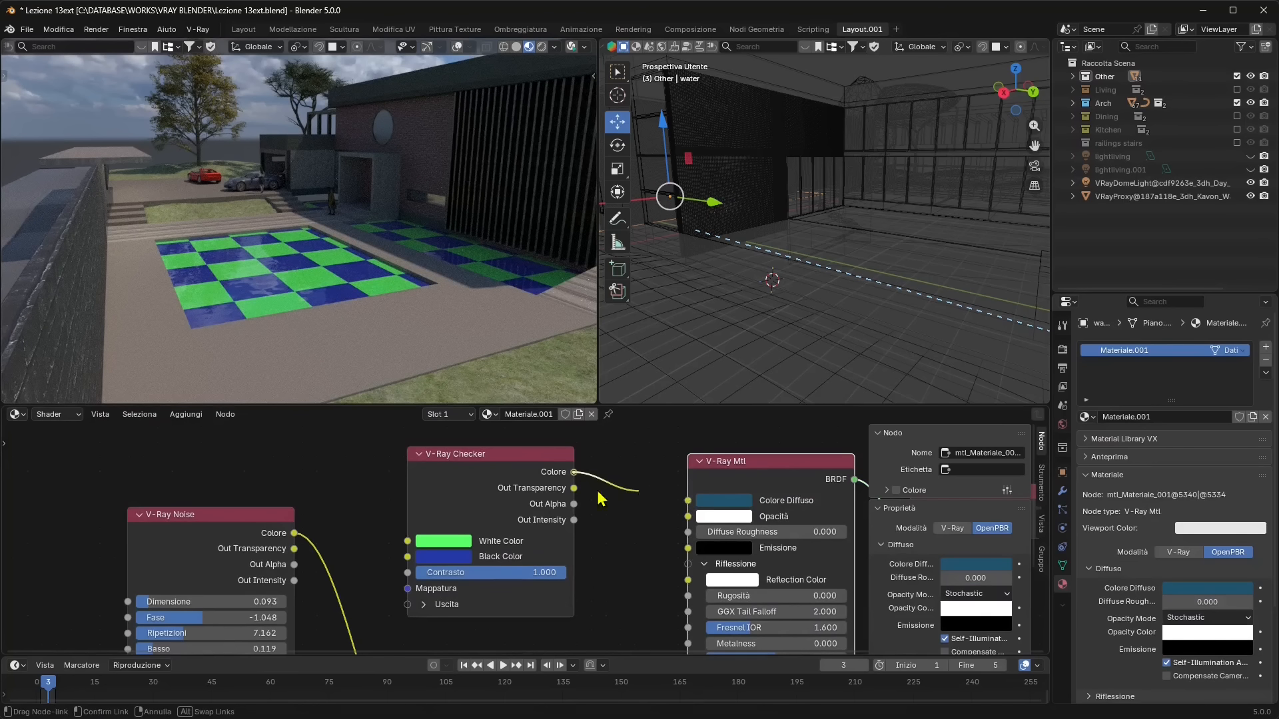
left_click(459, 479)
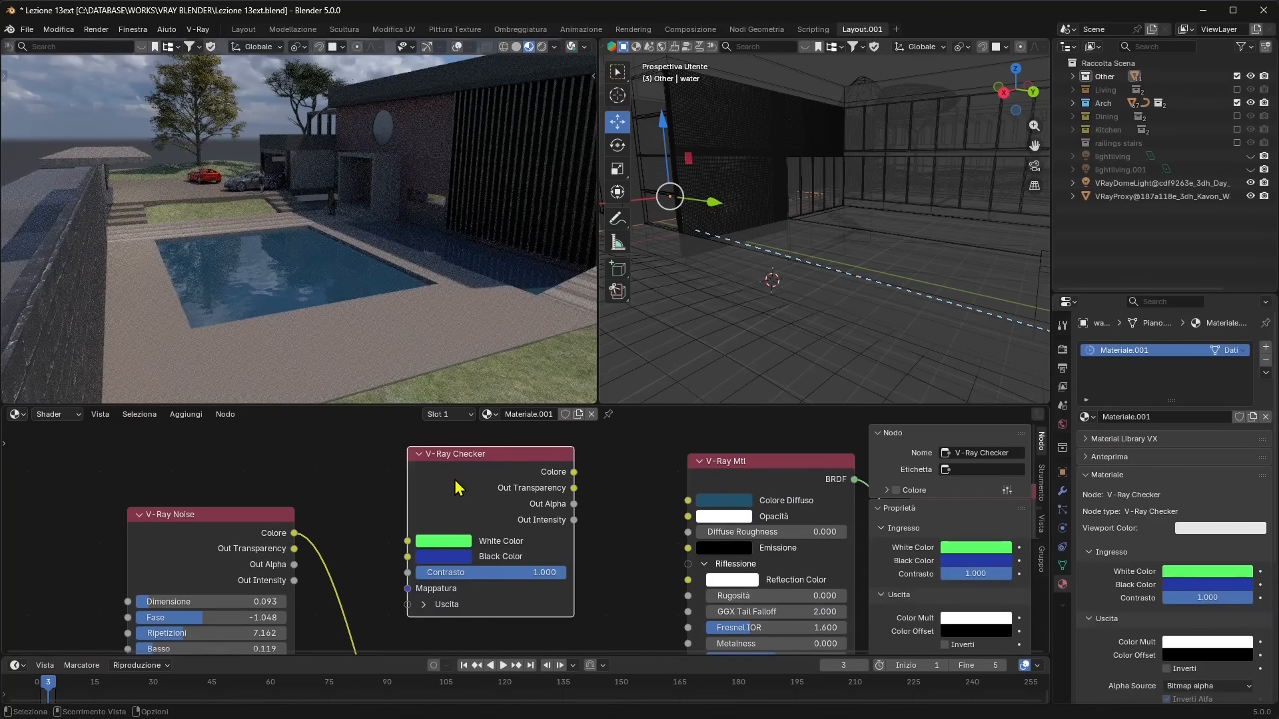
Add a V-Ray Bitmap node above the water material's nodes and link its colour output to the V-Ray Mtl's diffuse colour.
scroll(471, 510, "down", 2)
scroll(472, 510, "down", 3)
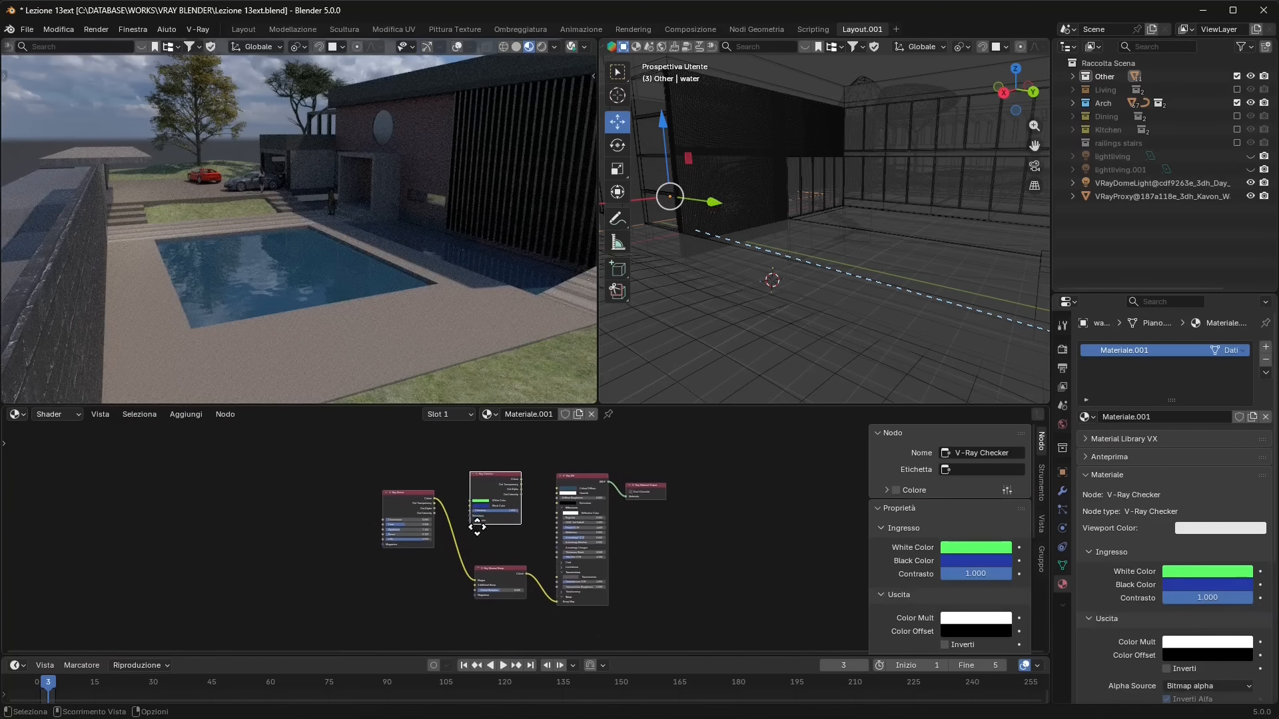
left_click(199, 420)
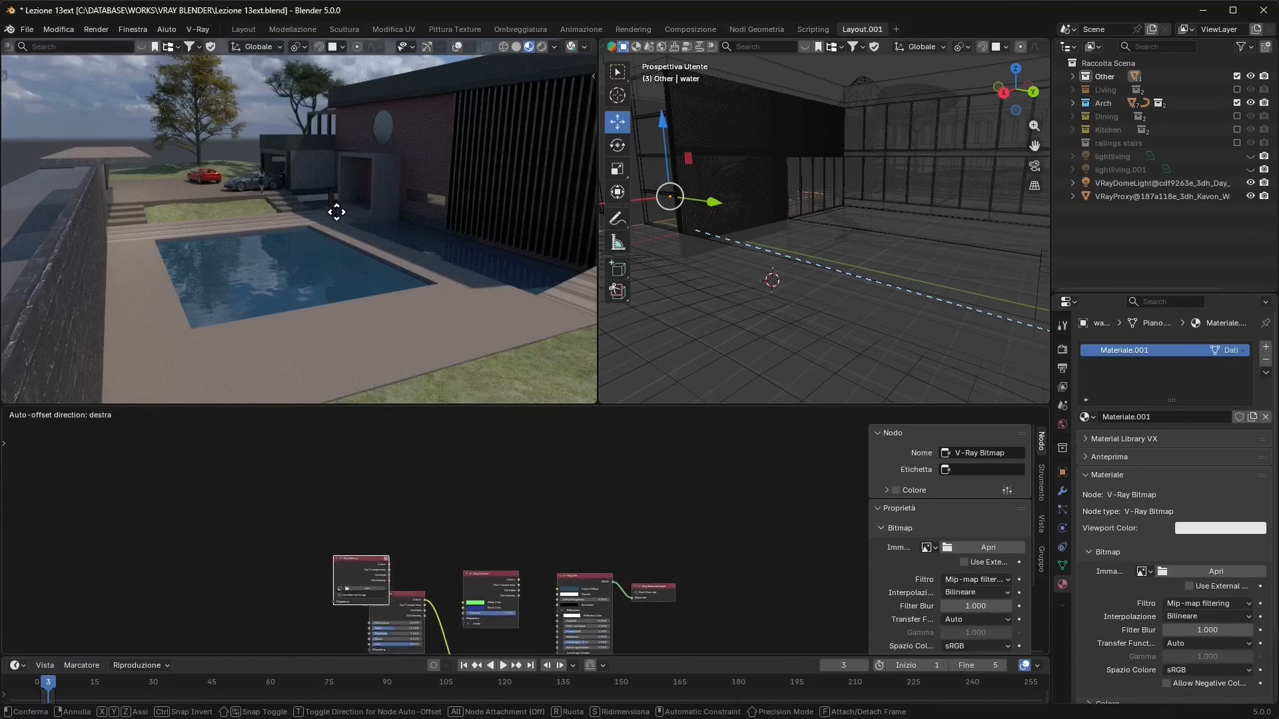
left_click(453, 241)
middle_click_drag(536, 607, 474, 452)
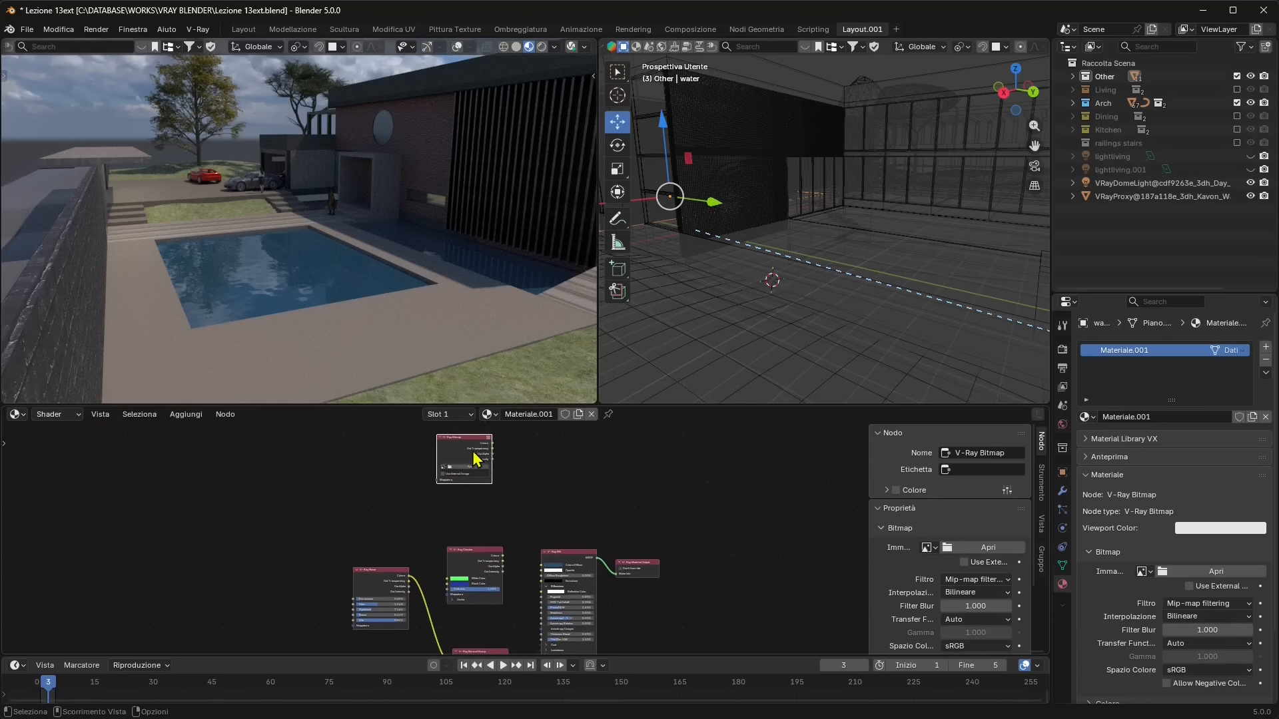
scroll(480, 466, "up", 3)
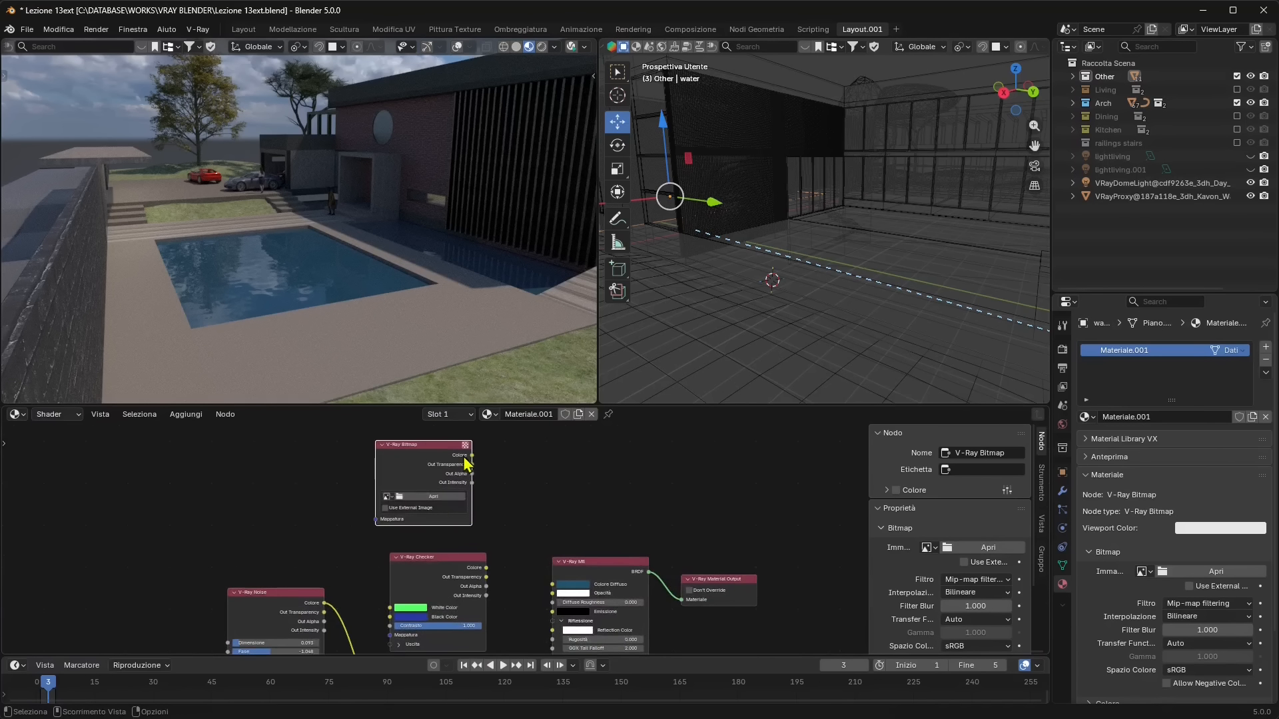
left_click_drag(472, 455, 552, 584)
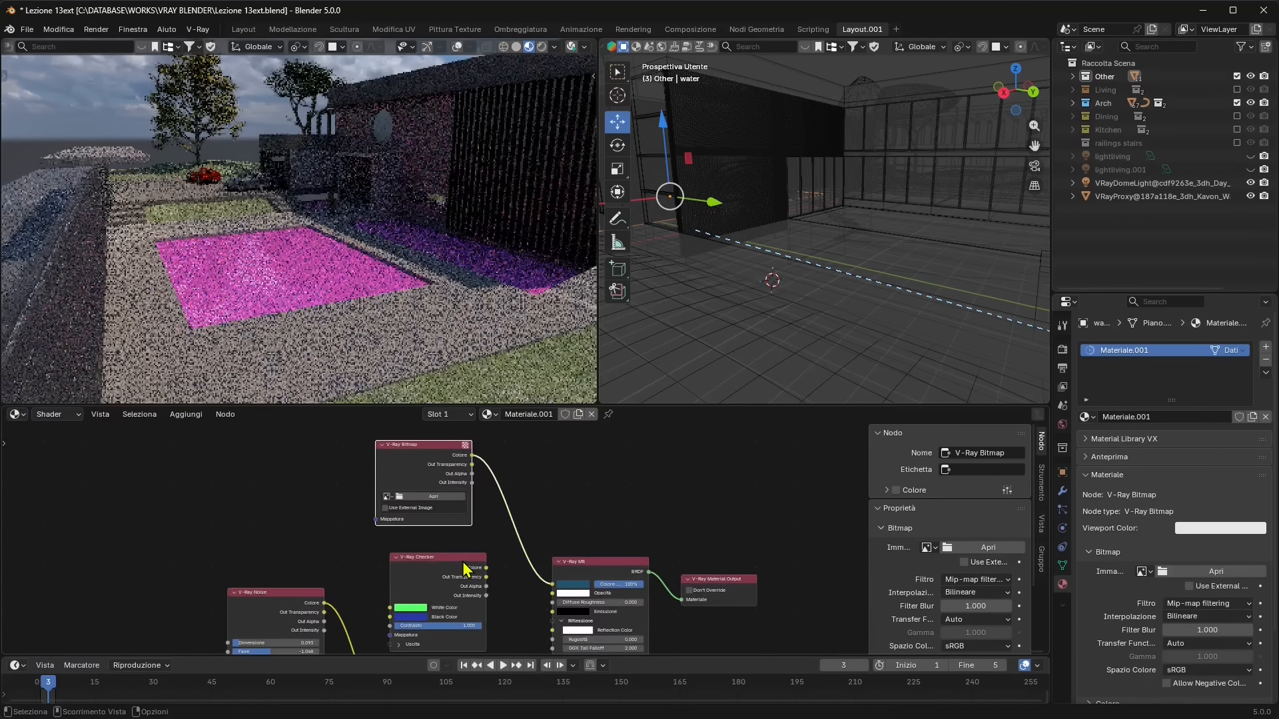
Delete the unused V-Ray Checker node and move the V-Ray Bitmap node down into its place.
left_click(464, 565)
key("x")
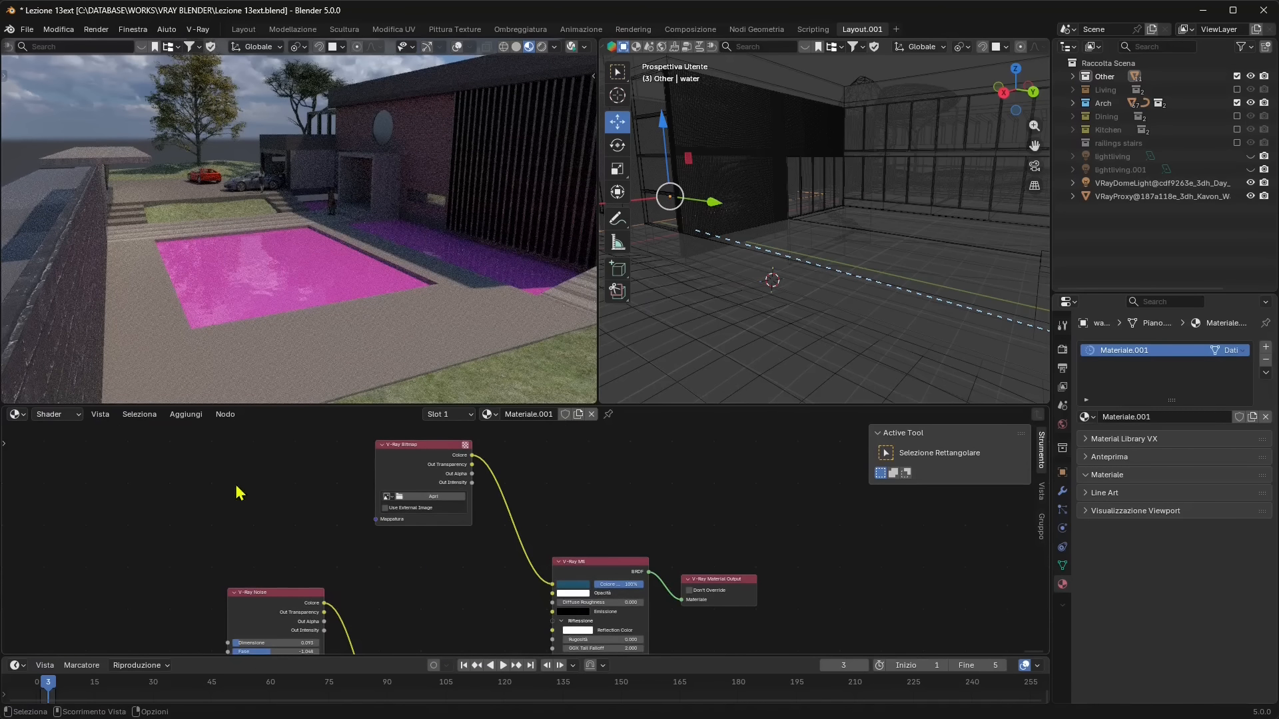
left_click_drag(426, 449, 441, 529)
scroll(430, 581, "up", 4)
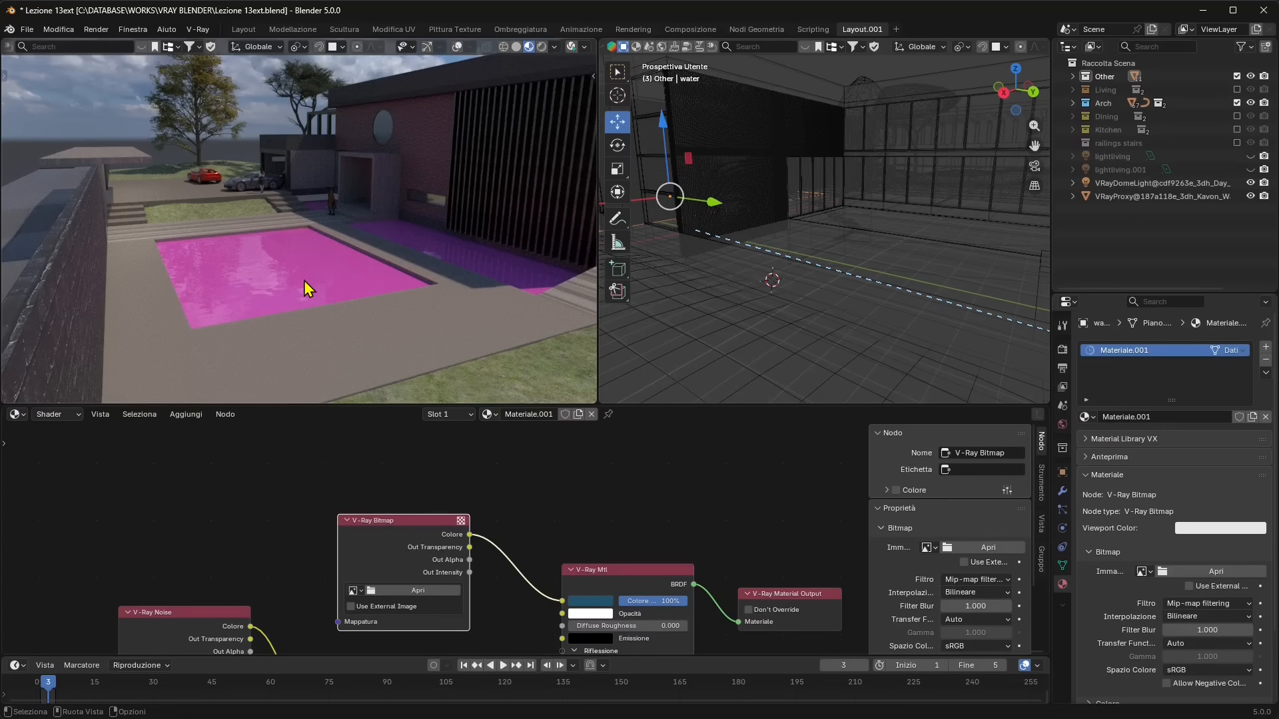
Load the image vrayblender2.png from the VRAY BLENDER folder into the V-Ray Bitmap node.
scroll(427, 576, "up", 2)
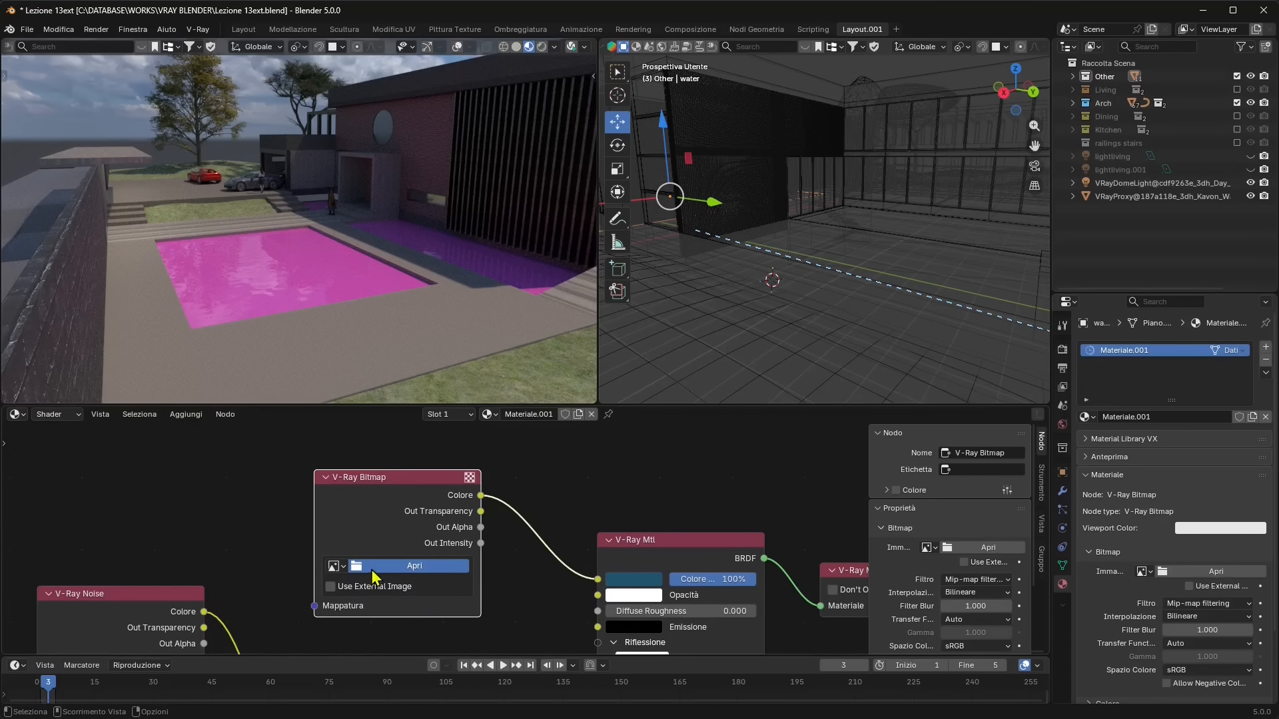
left_click(413, 571)
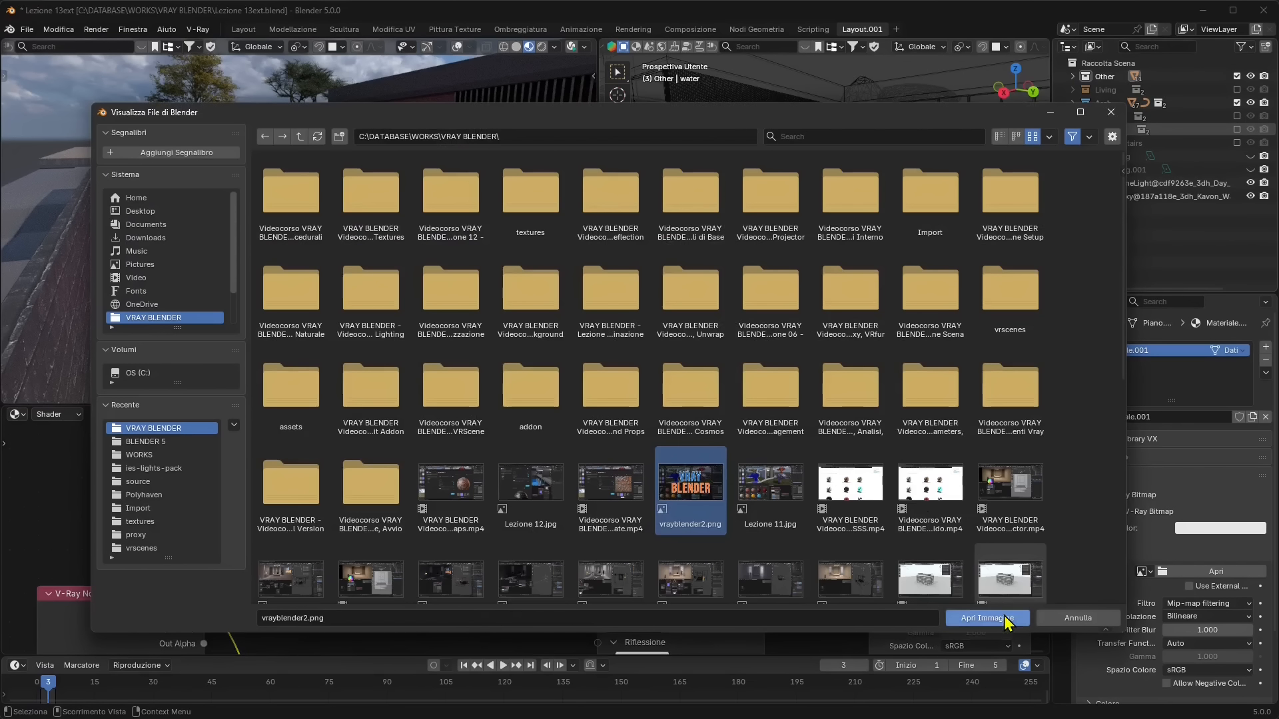
left_click(1004, 619)
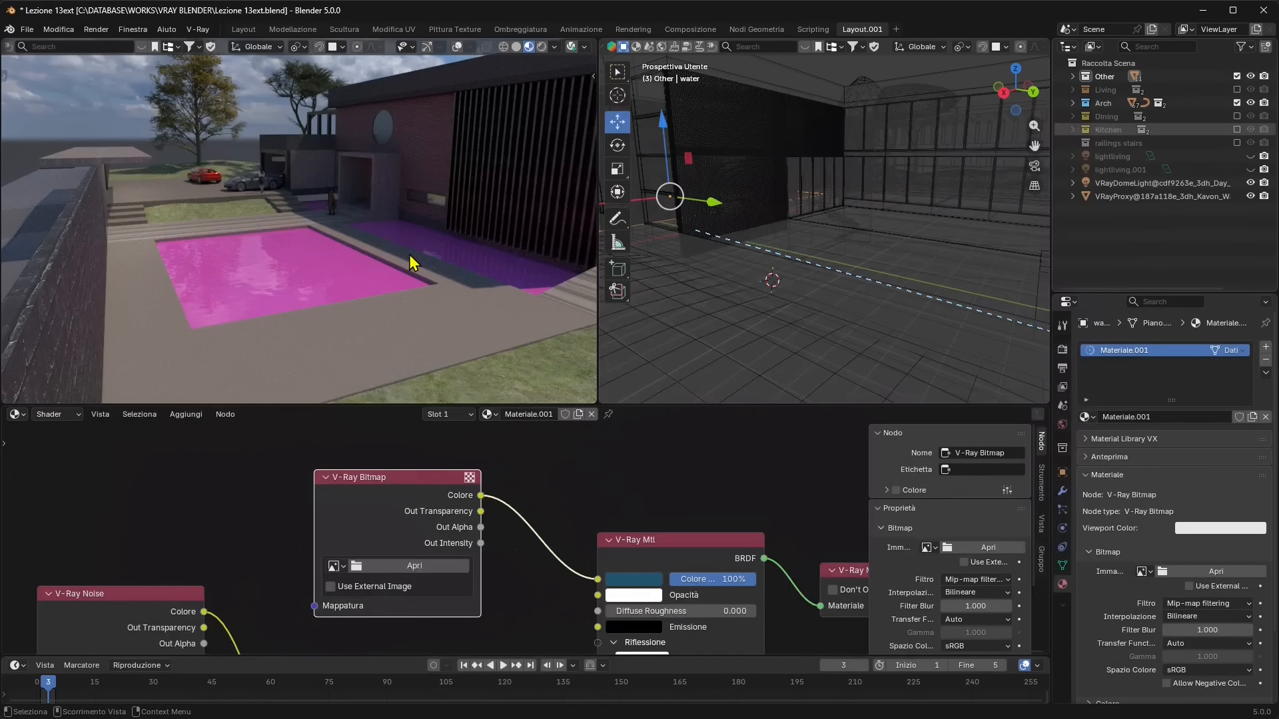